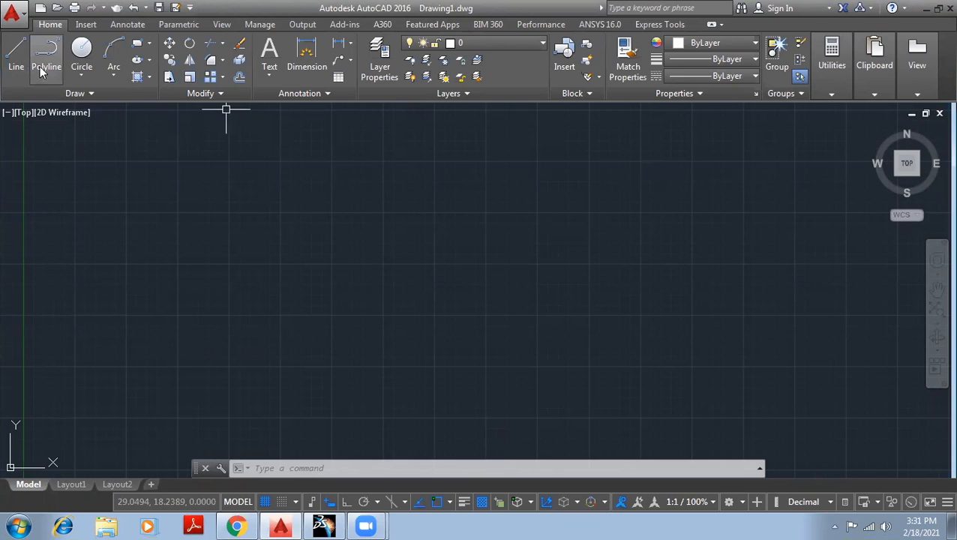
- Expand the Draw panel slide-out to show the Spline Fit and Spline CV tools
click(83, 96)
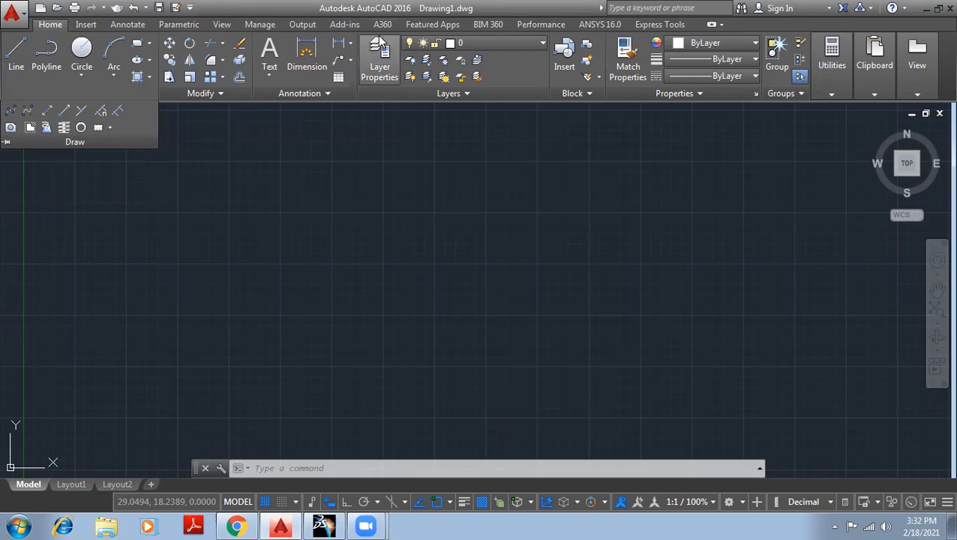
click(27, 91)
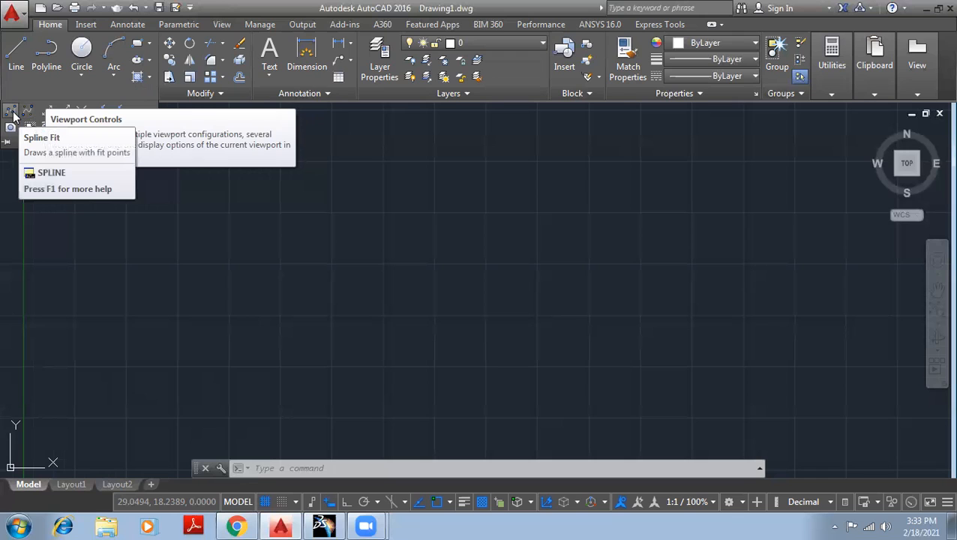
- Draw a wavy four-point fit spline rising from lower left to upper right
click(12, 116)
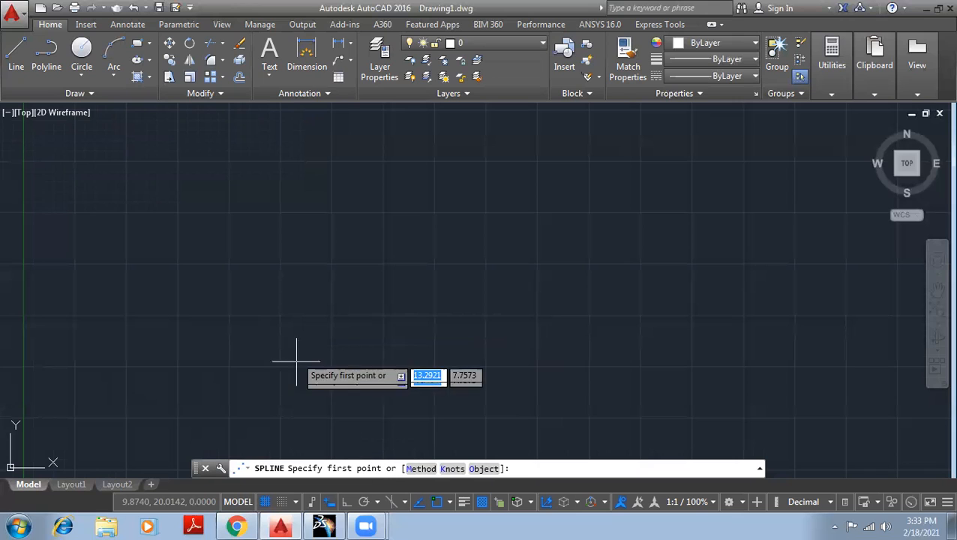
click(223, 307)
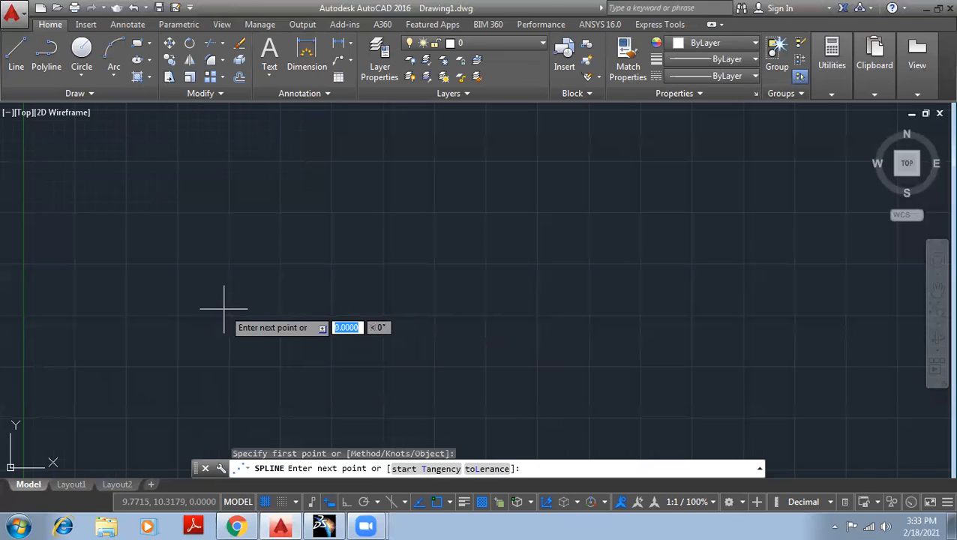
click(321, 217)
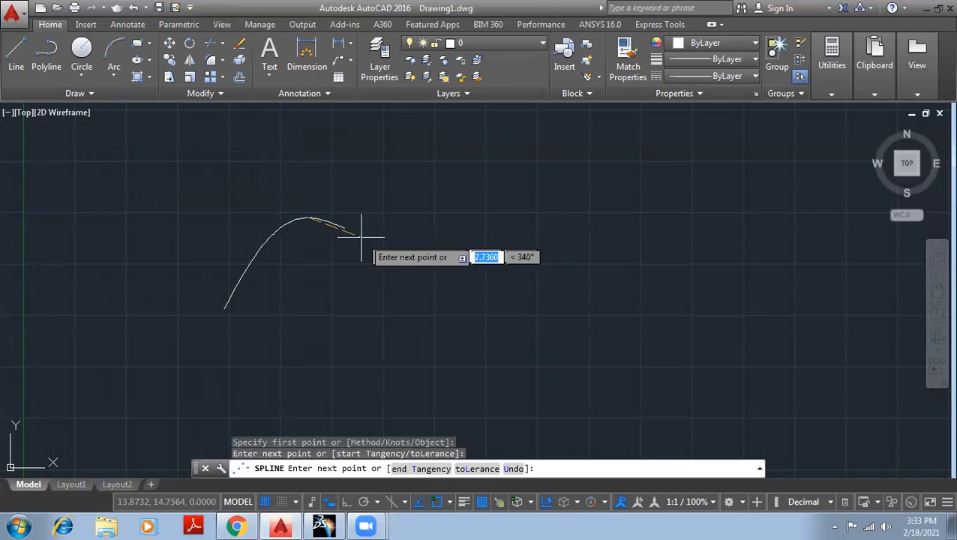
click(495, 292)
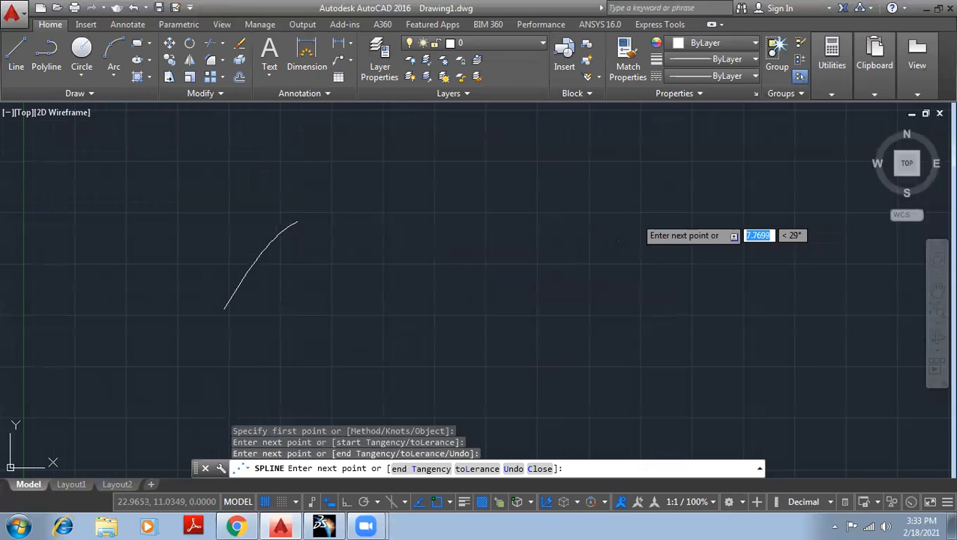
click(630, 208)
right_click(635, 218)
click(673, 231)
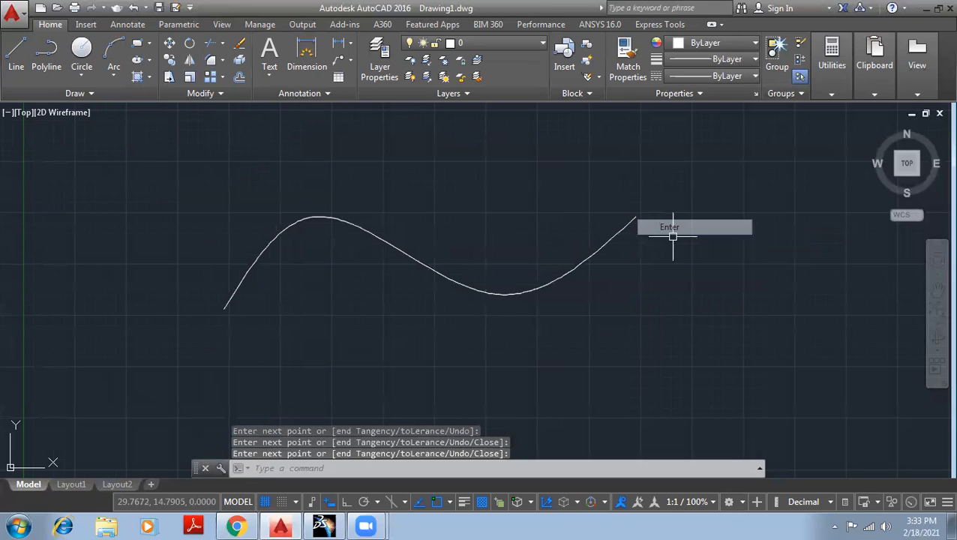
- Shift the spline's crest and trough fit points to the right
click(477, 292)
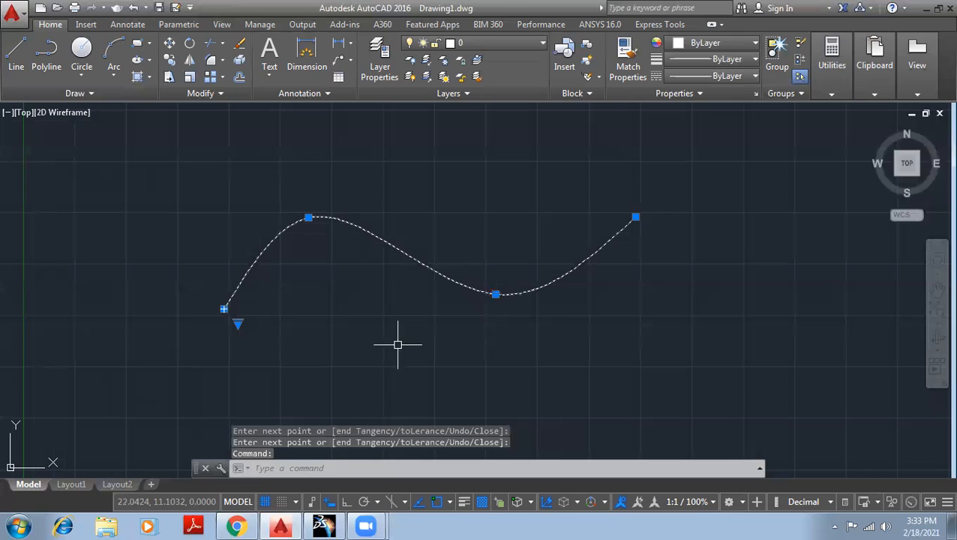
mouse_move(223, 308)
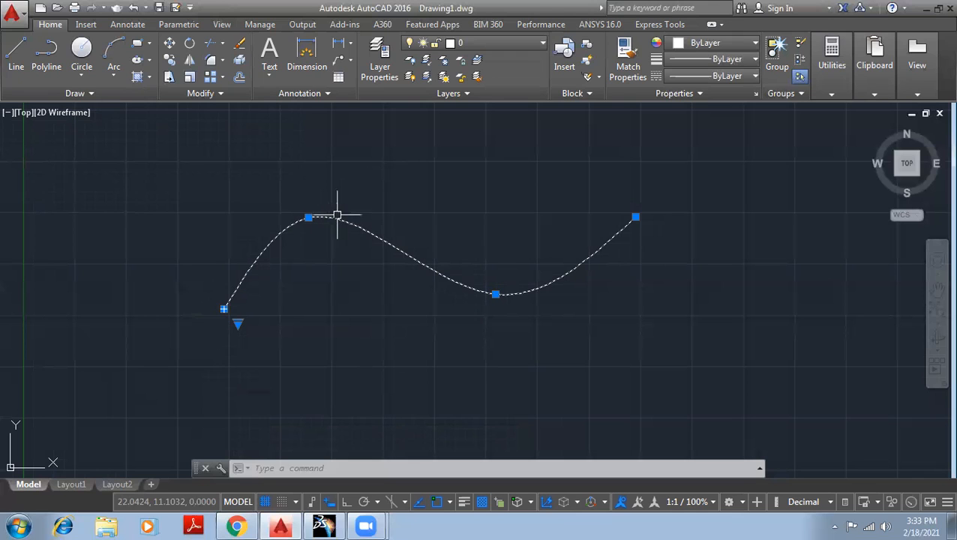
click(309, 216)
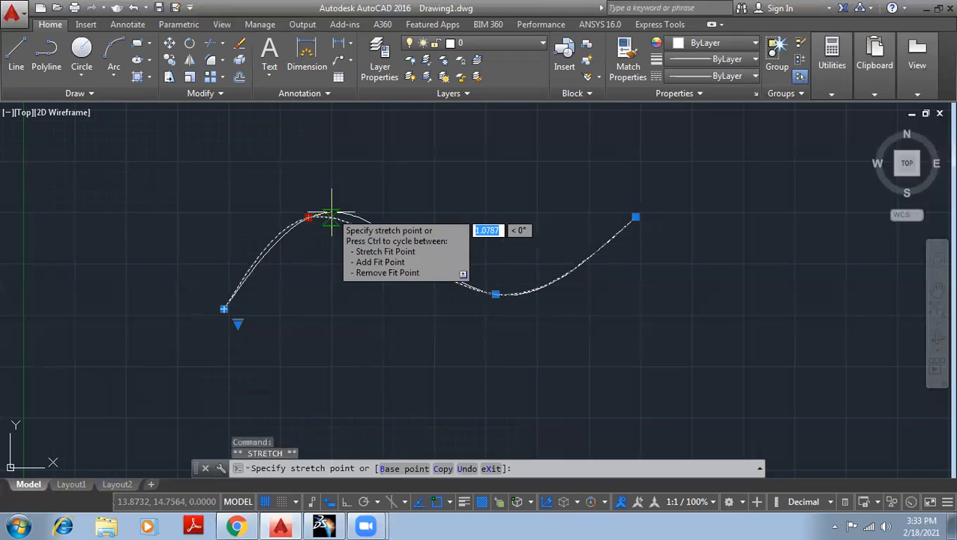
click(331, 217)
click(495, 293)
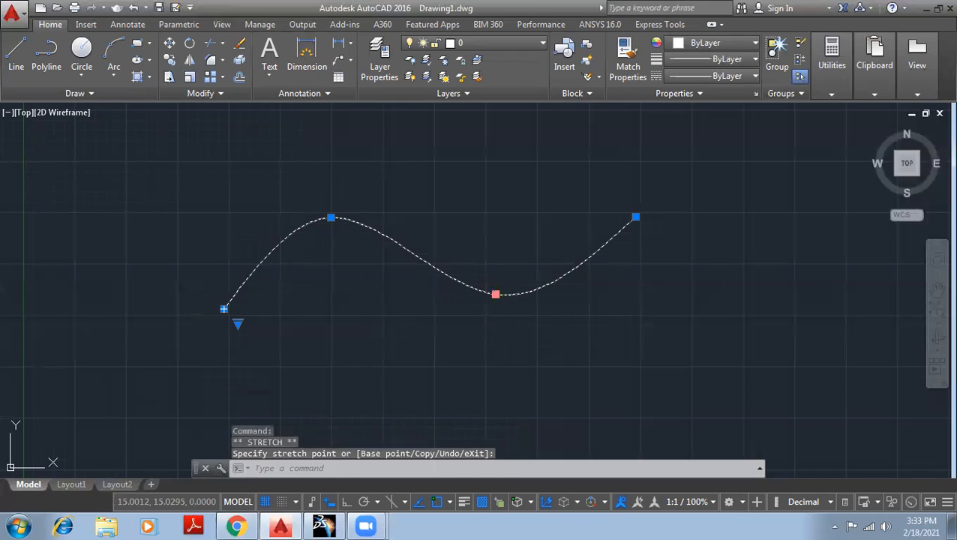
click(539, 288)
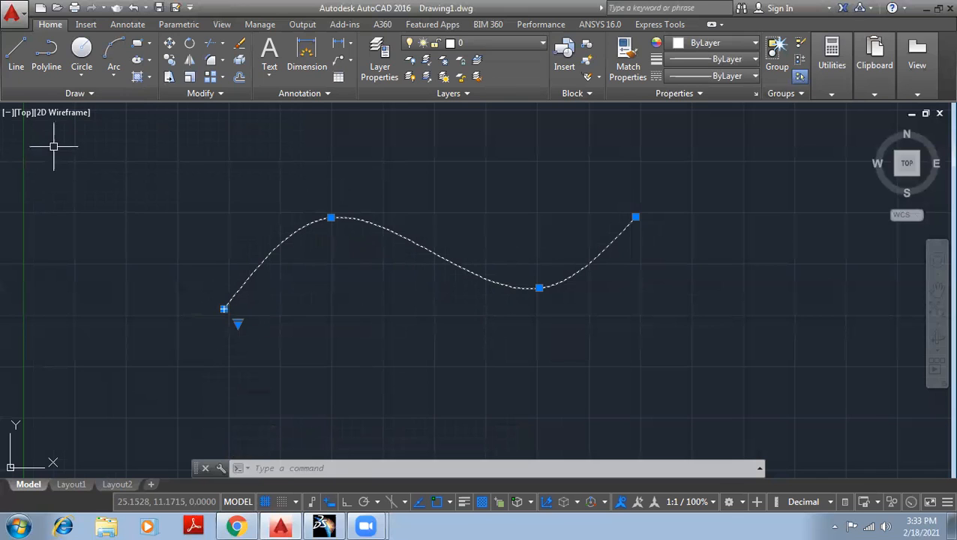
- Switch the spline to editing by control vertices
click(69, 94)
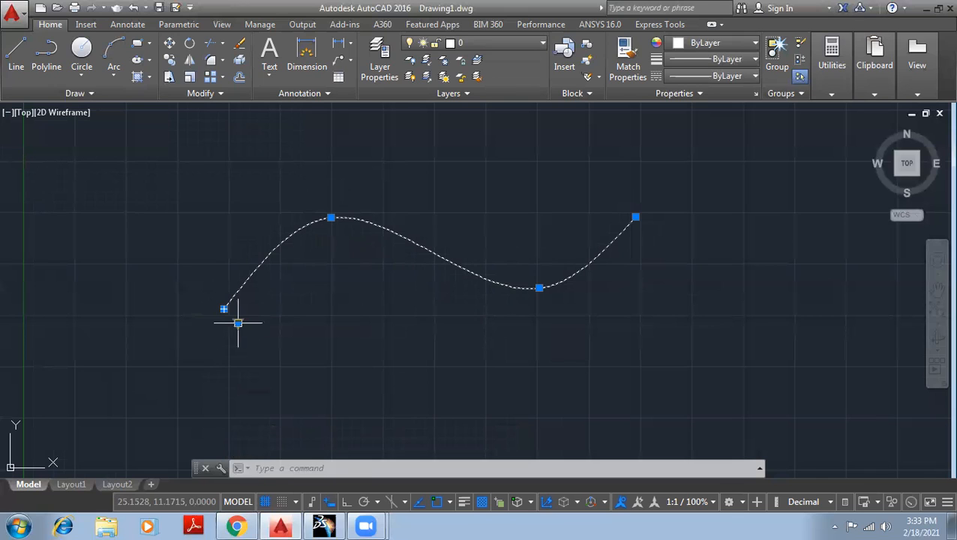
mouse_move(238, 323)
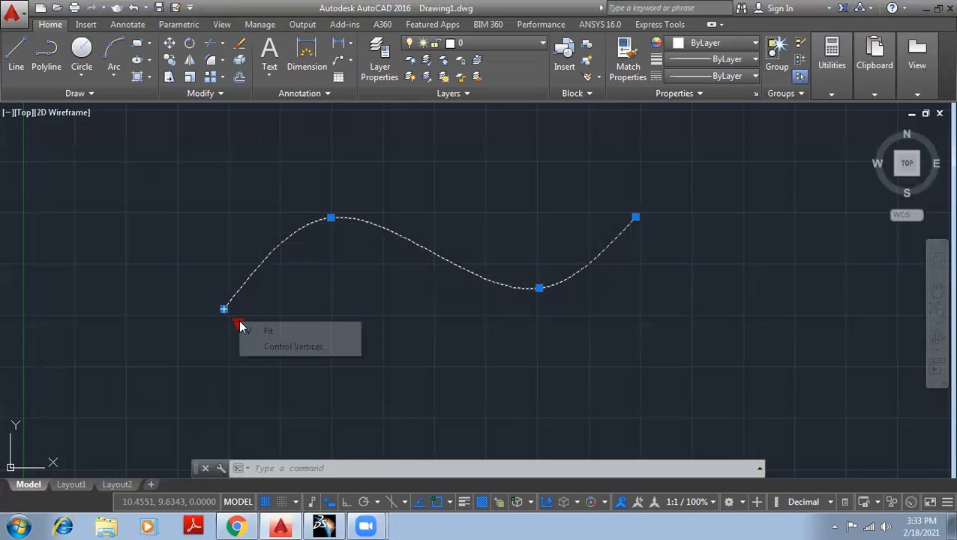
click(312, 350)
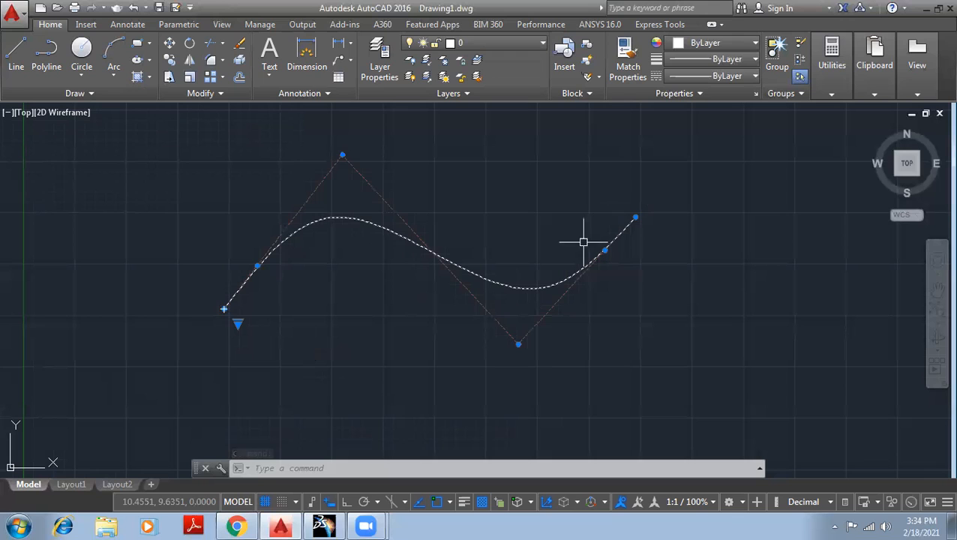
- Pull the top control vertex up and left and nudge the bottom vertex down
click(342, 156)
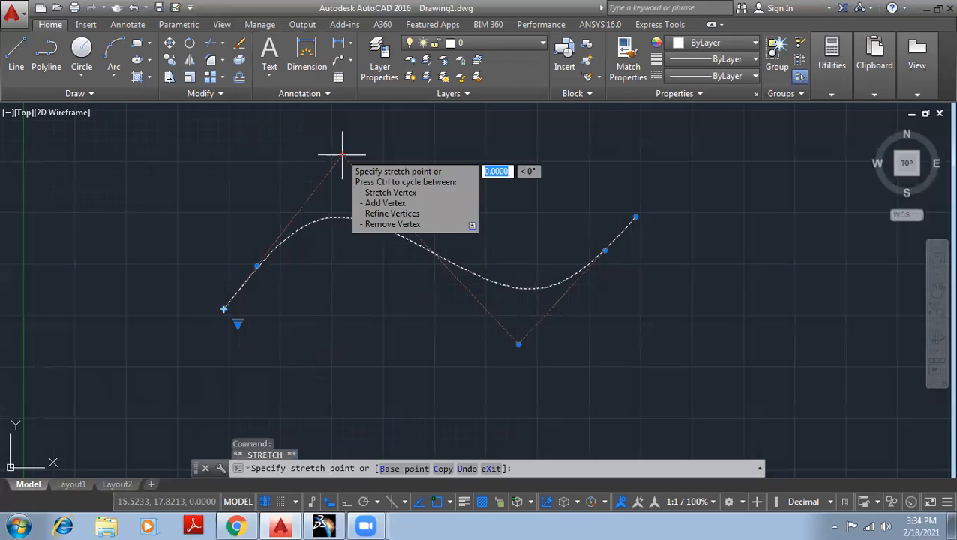
click(316, 122)
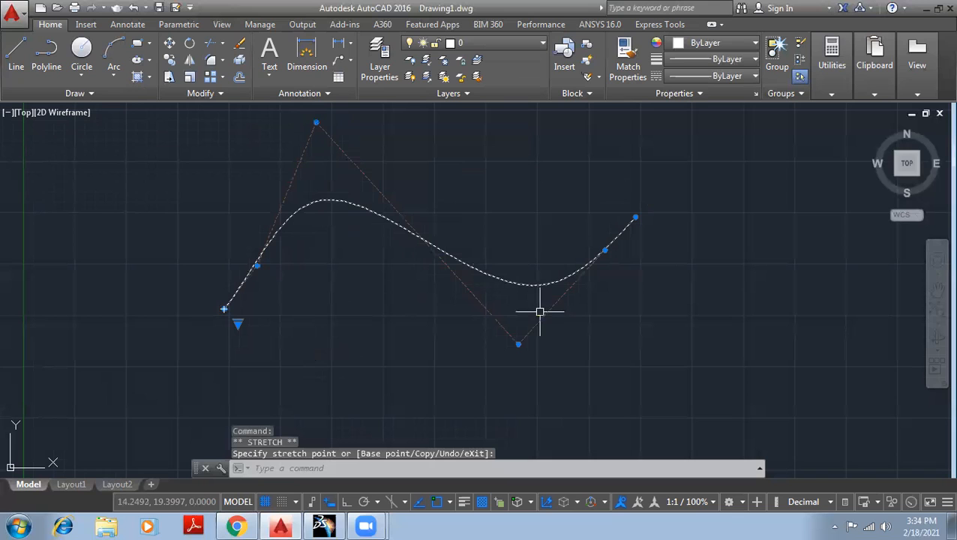
click(518, 344)
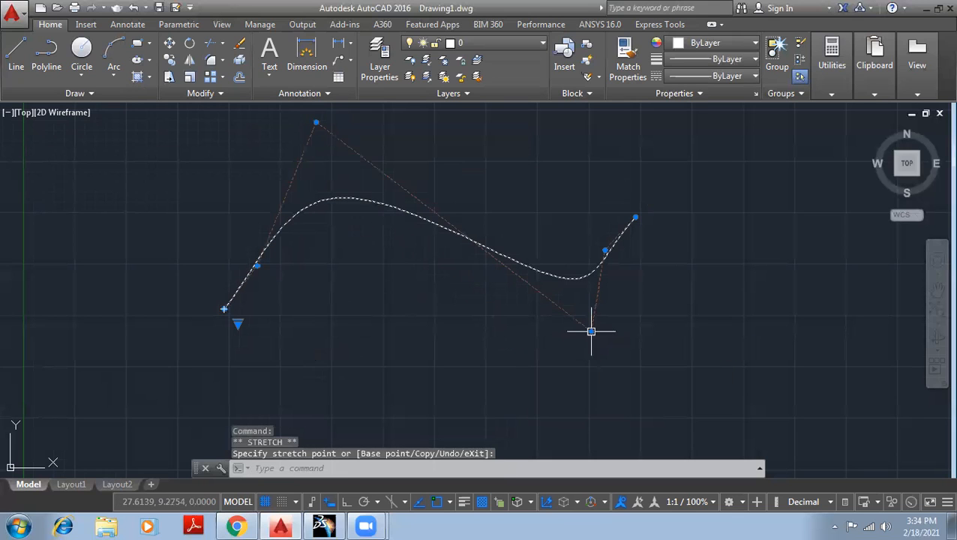
click(516, 351)
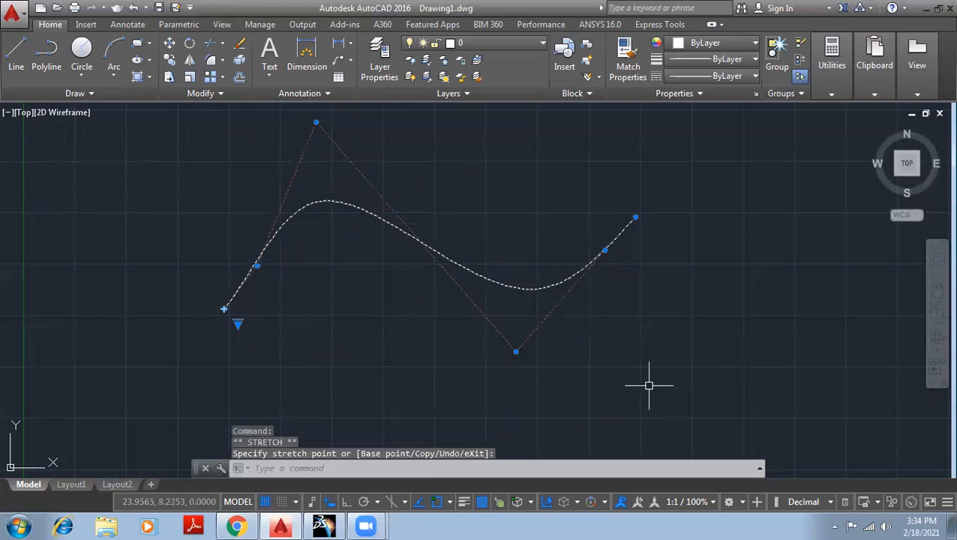
scroll(461, 254, down, 2)
middle_drag(485, 205, 355, 237)
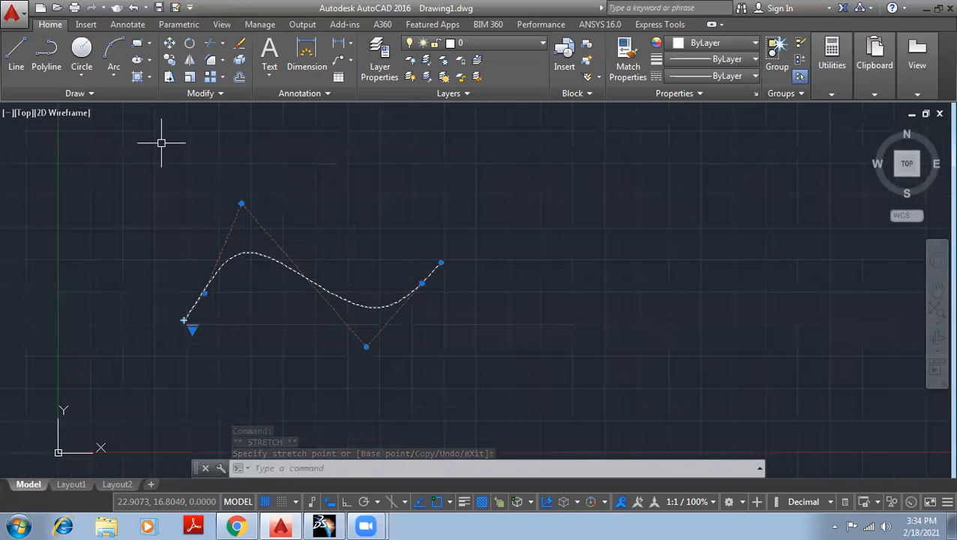
click(84, 93)
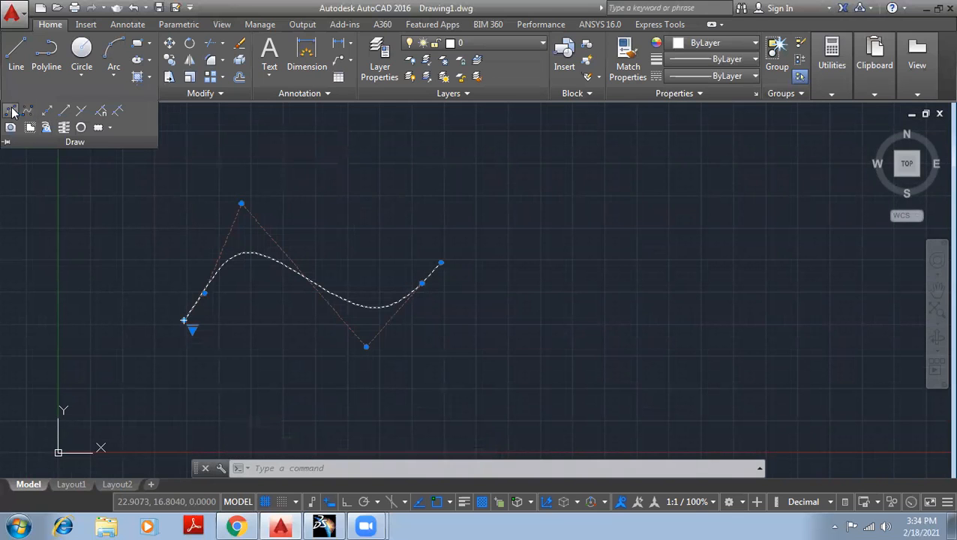
- Draw a five-vertex control-vertex spline above the first spline
click(27, 112)
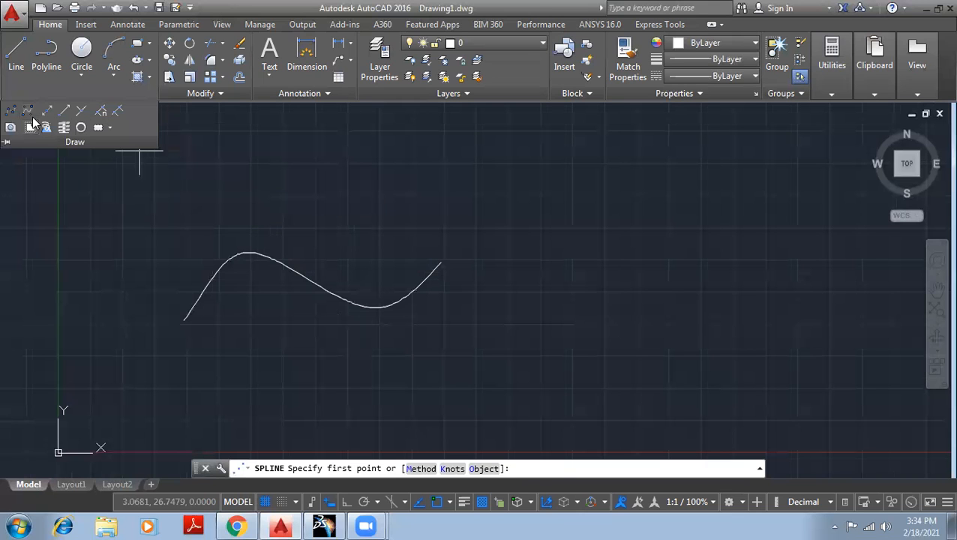
click(27, 111)
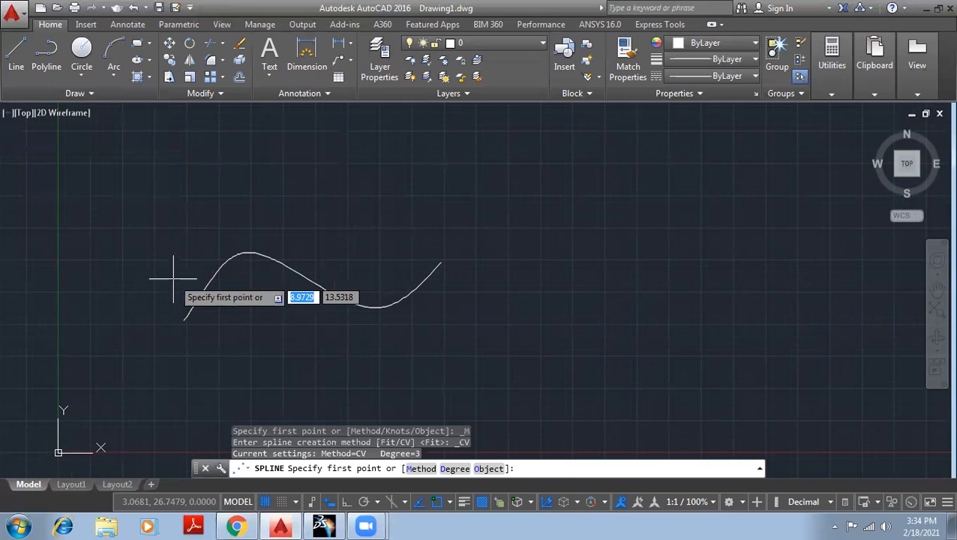
click(174, 276)
click(247, 182)
click(382, 236)
click(507, 139)
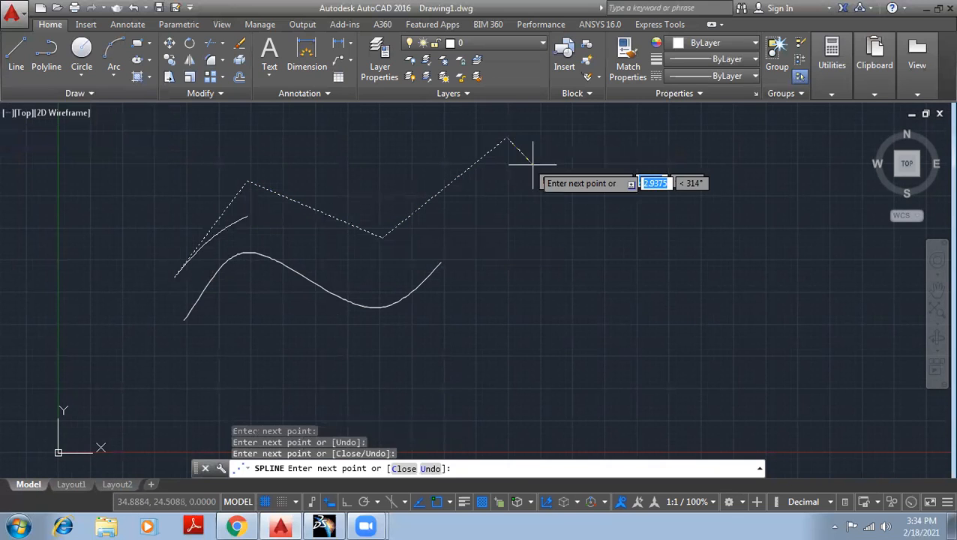
click(619, 209)
right_click(650, 180)
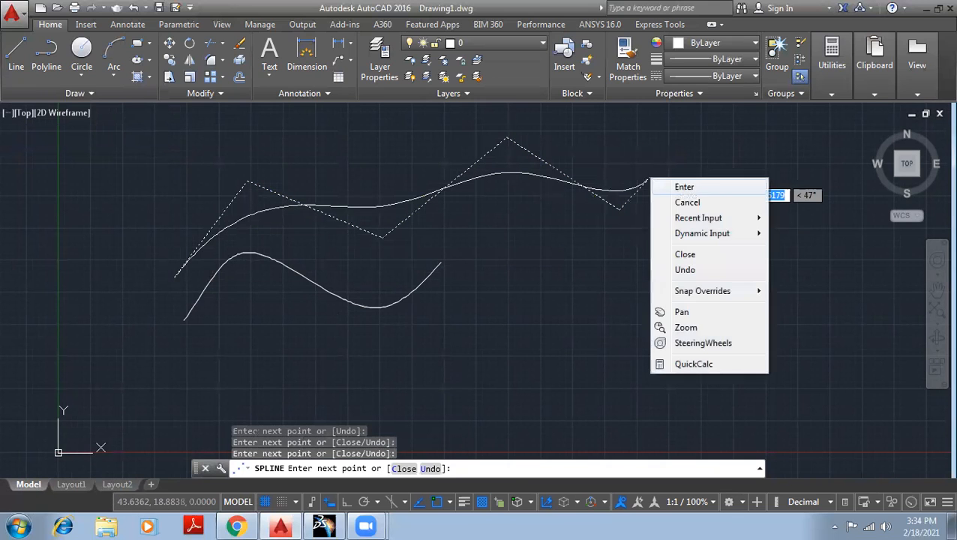
click(684, 187)
- Crossing-select both splines and delete them
click(339, 189)
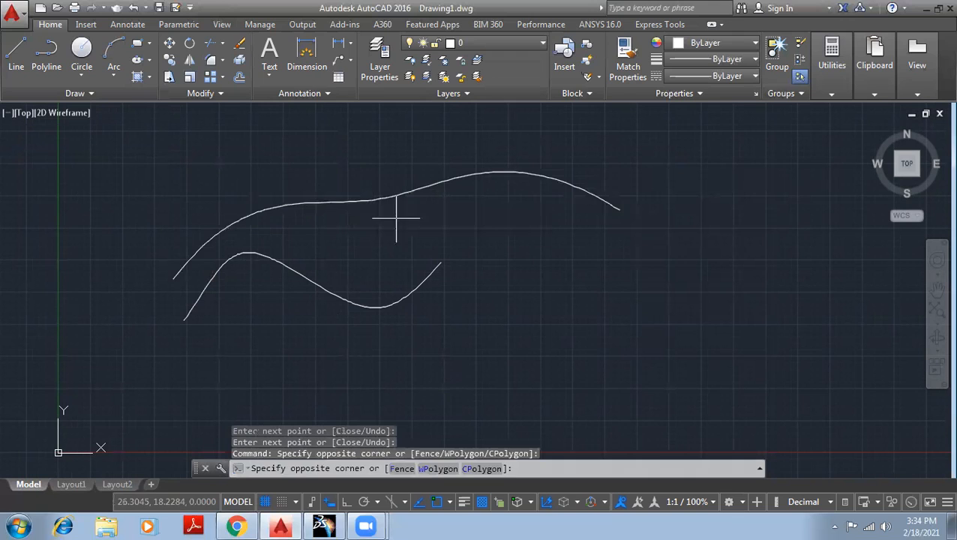
click(360, 188)
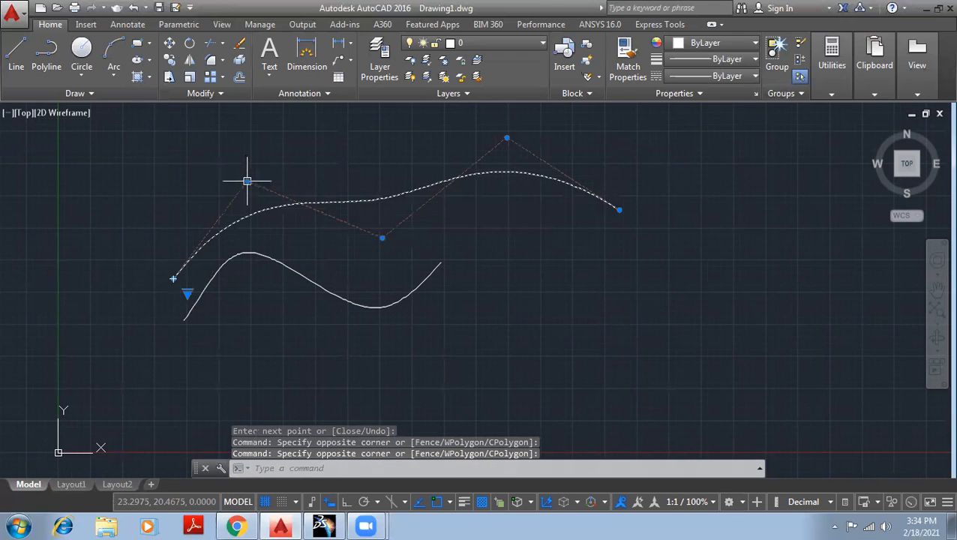
mouse_move(248, 182)
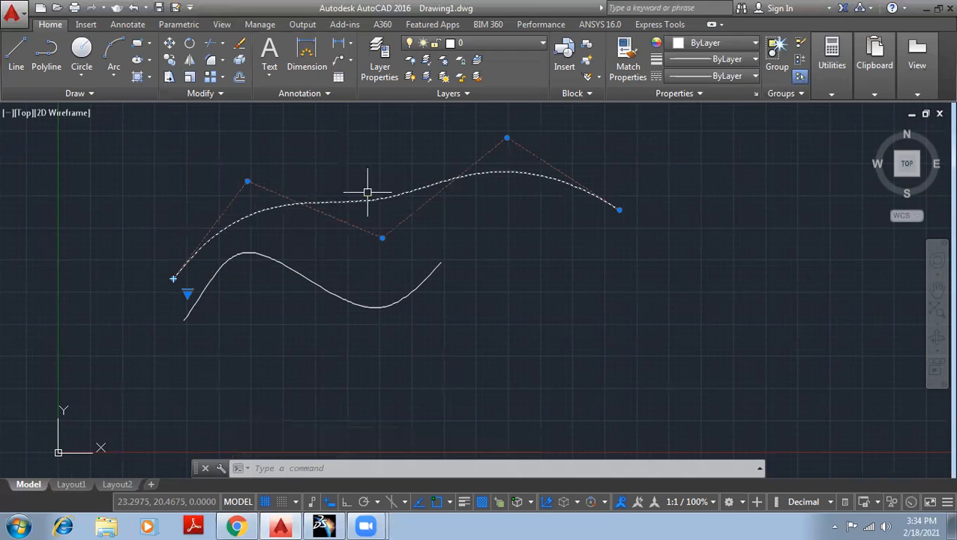
scroll(591, 312, down, 2)
click(695, 356)
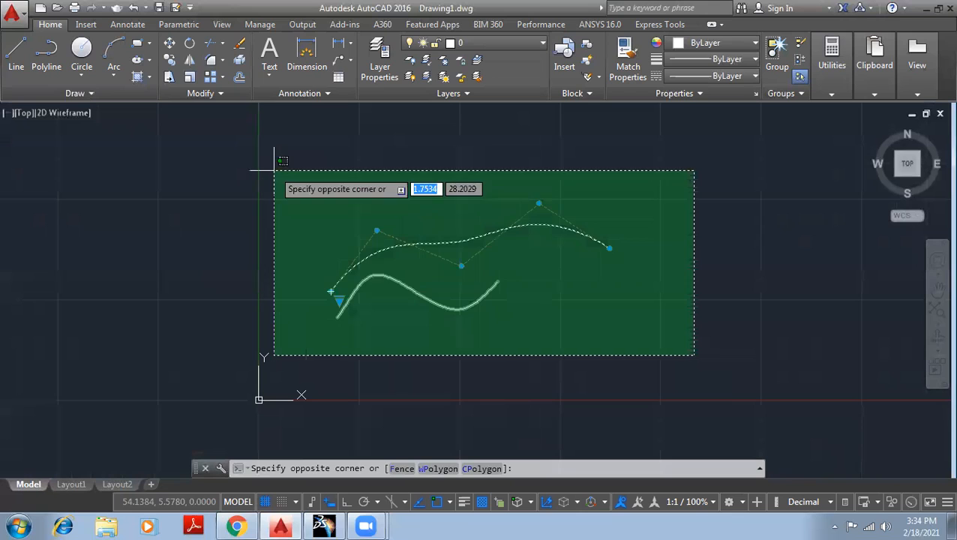
click(275, 168)
key(Delete)
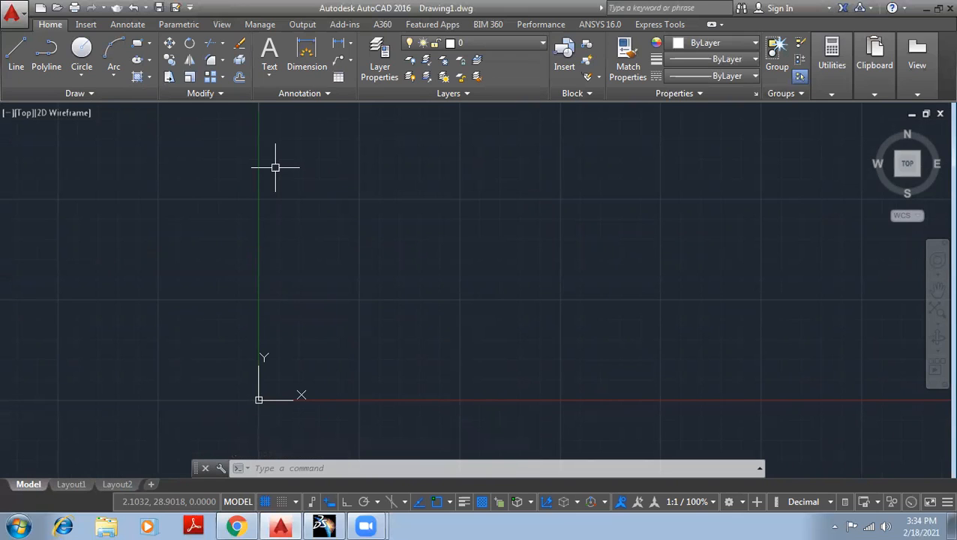
- Draw a small circle and a larger concentric circle on the same left-hand centre
middle_drag(429, 241, 205, 231)
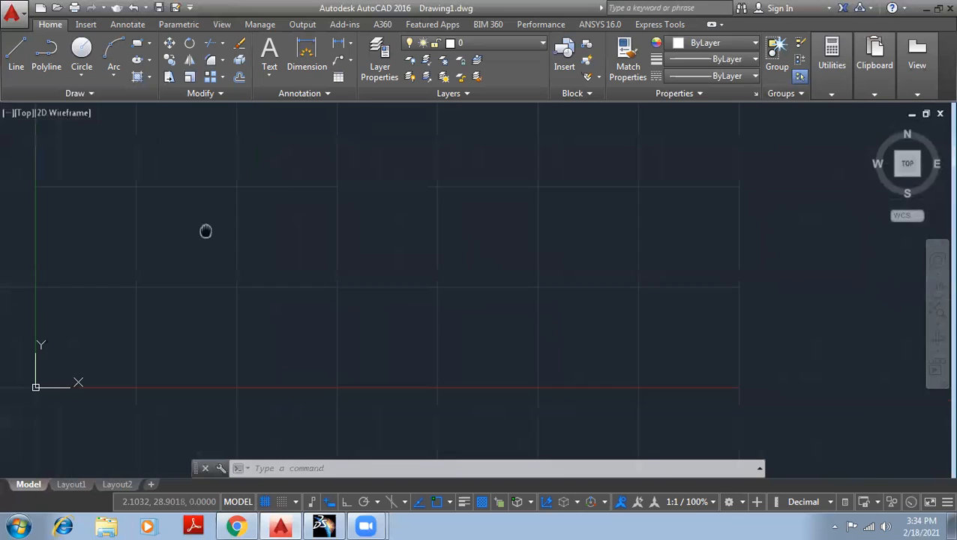
click(82, 47)
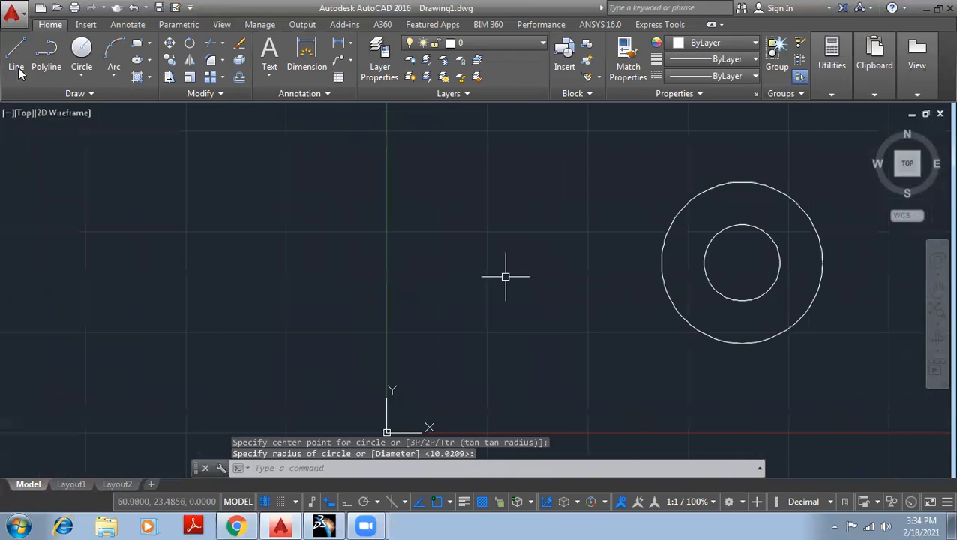
click(82, 48)
click(230, 241)
key(Return)
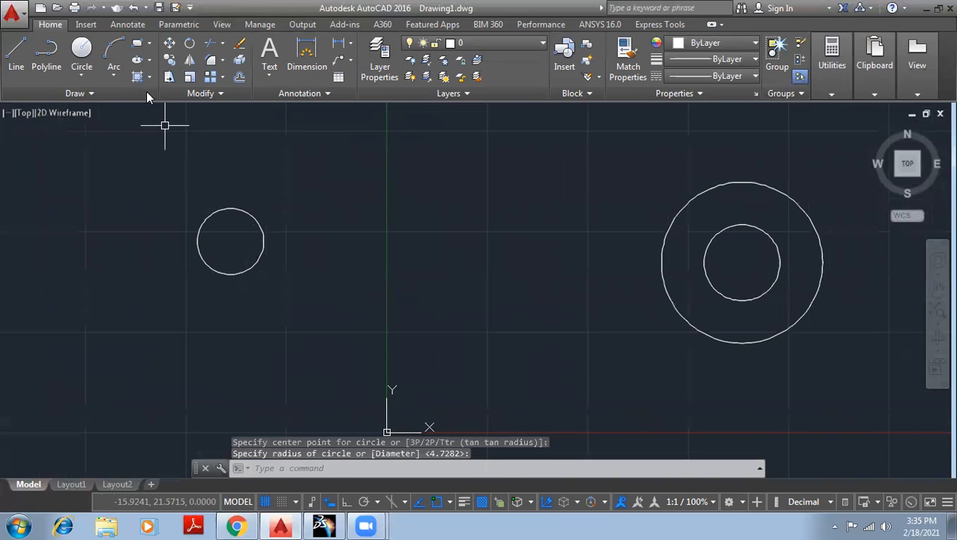
click(82, 53)
click(231, 241)
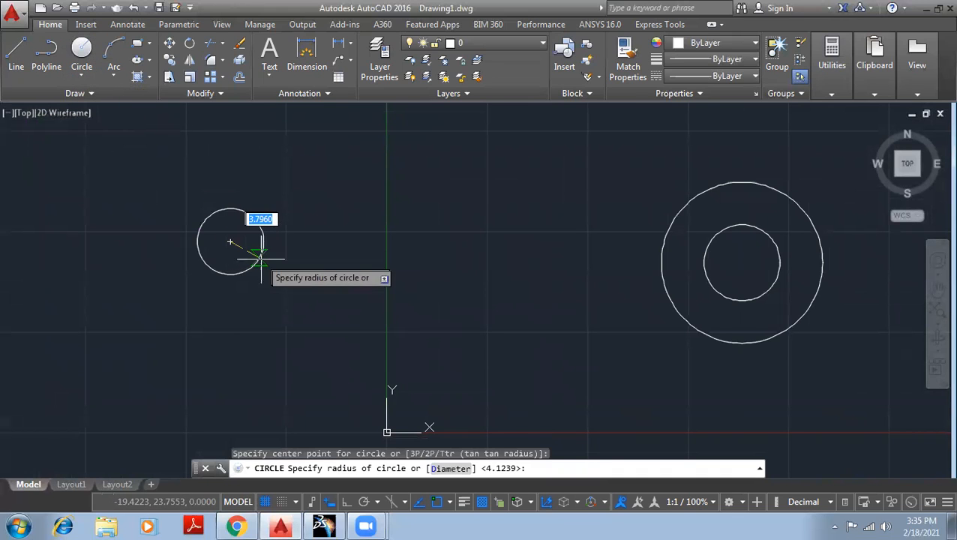
click(322, 275)
middle_drag(724, 267, 479, 274)
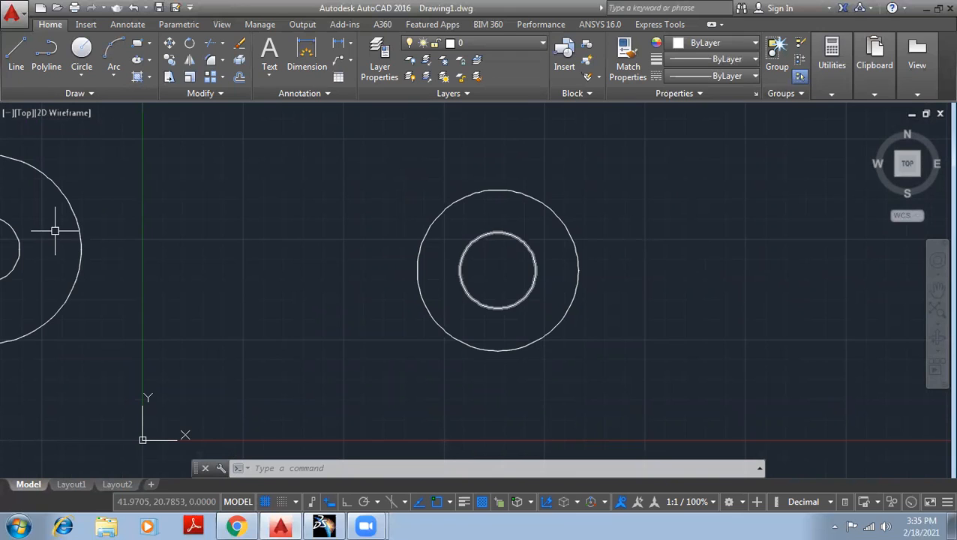
click(93, 93)
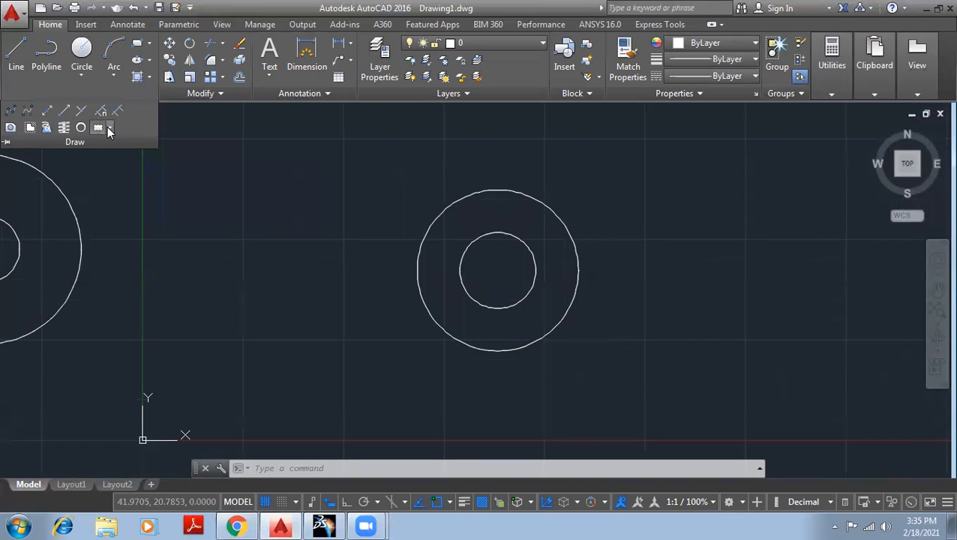
- Draw a rectangular revision cloud around the concentric circle pair, then zoom out
click(109, 129)
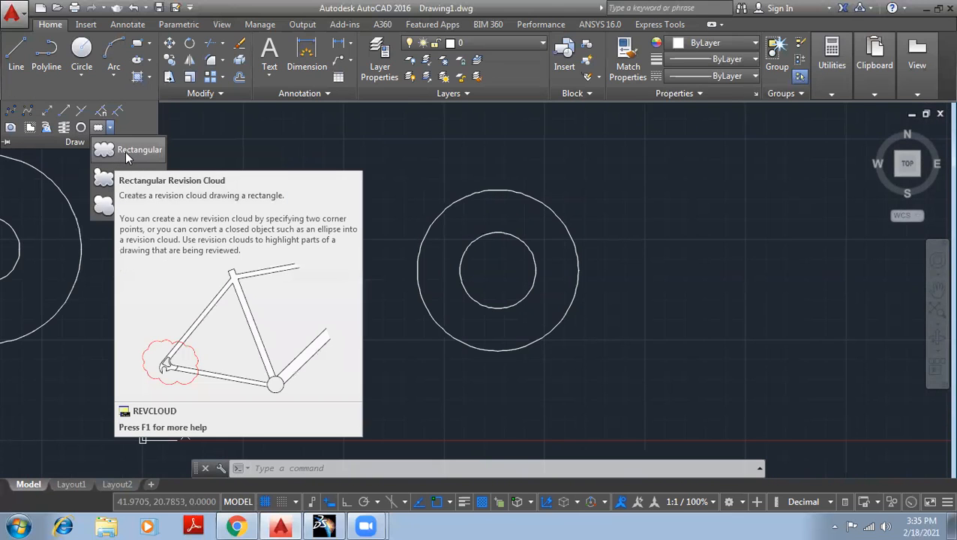
click(128, 153)
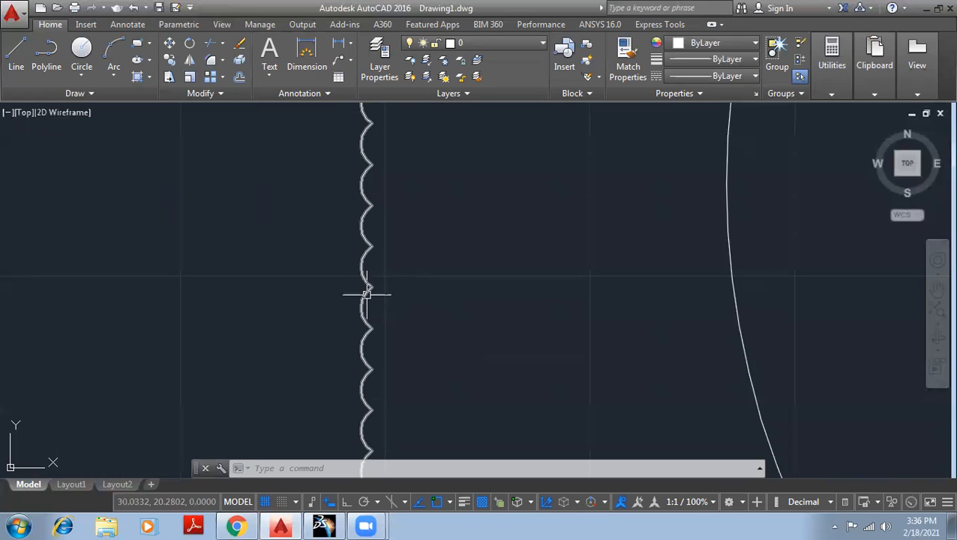
scroll(364, 275, down, 3)
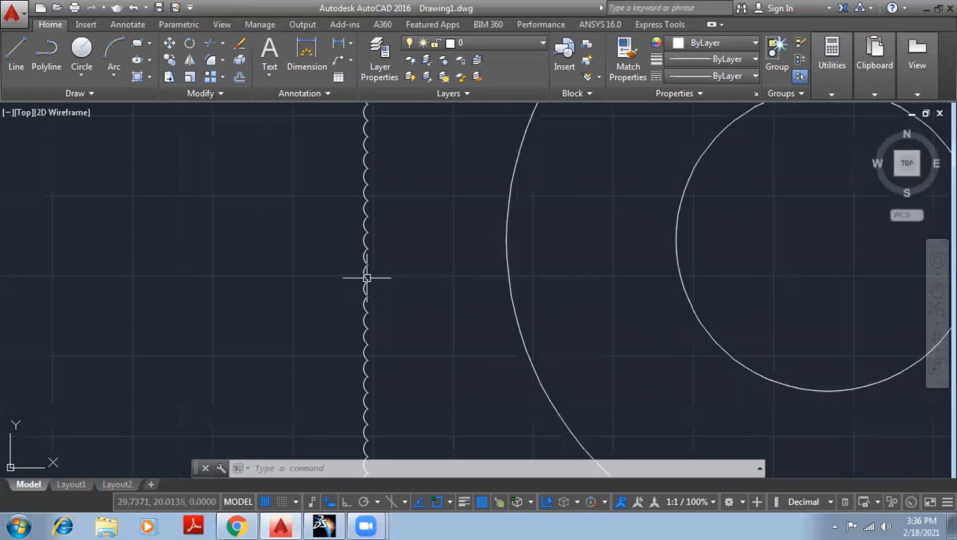
scroll(394, 281, down, 4)
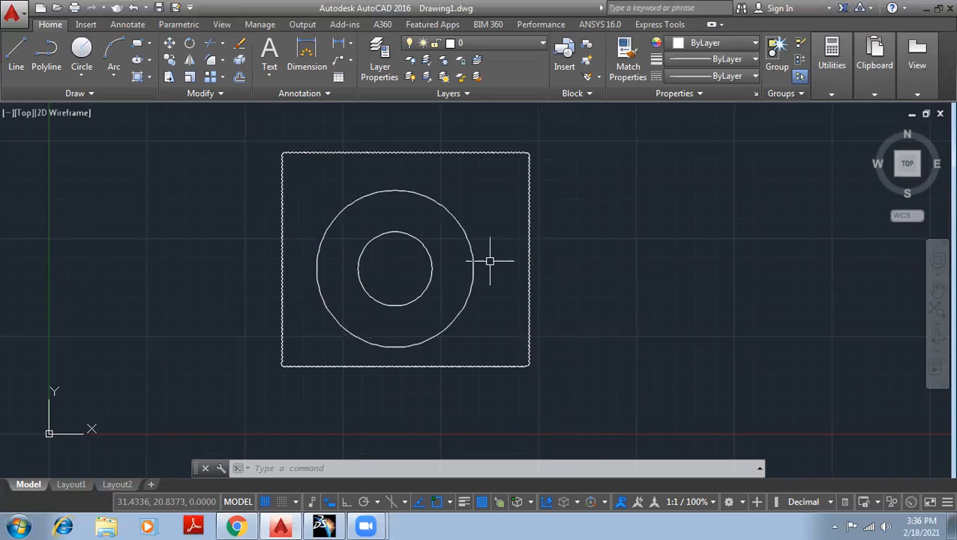
- Window-select the revision cloud and its circles and delete them
click(638, 391)
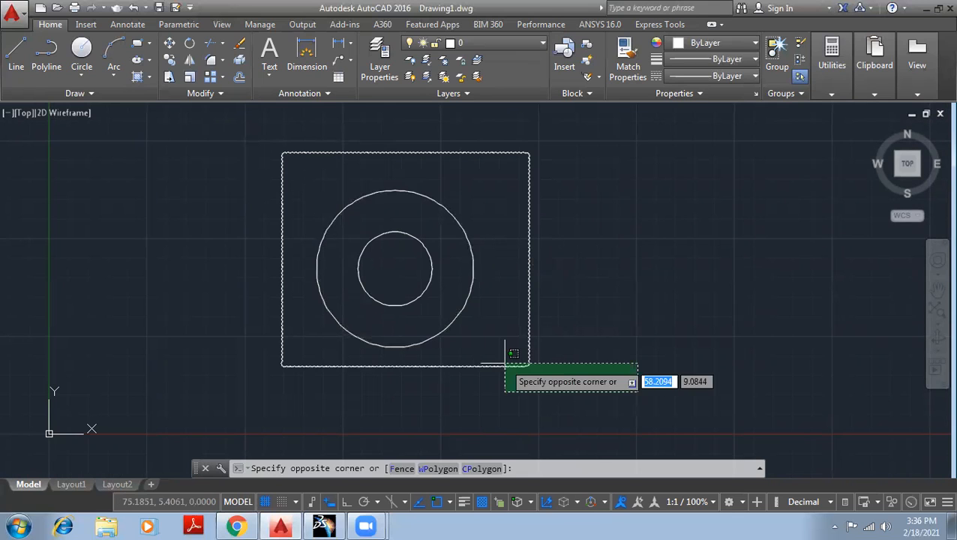
click(242, 135)
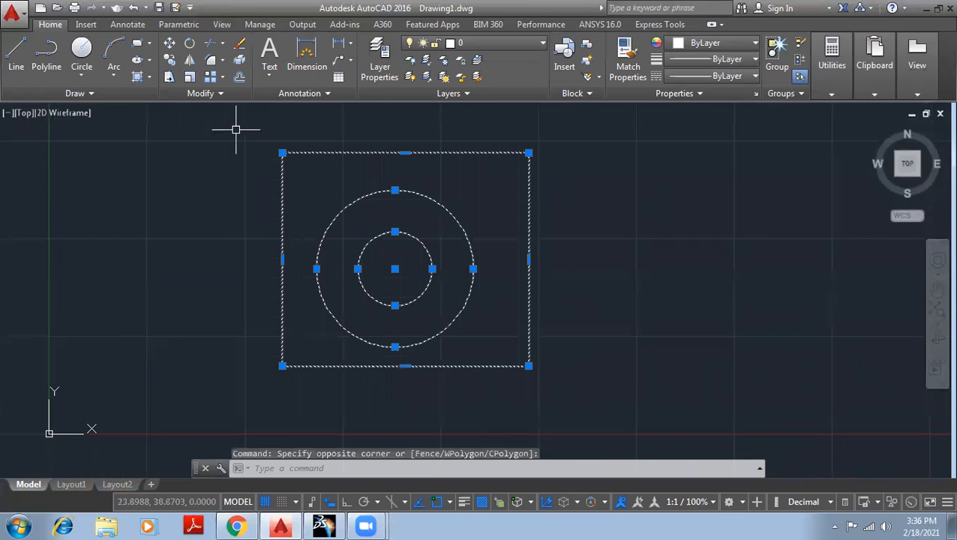
key(Delete)
- Draw a short horizontal test line, then undo it
text(l)
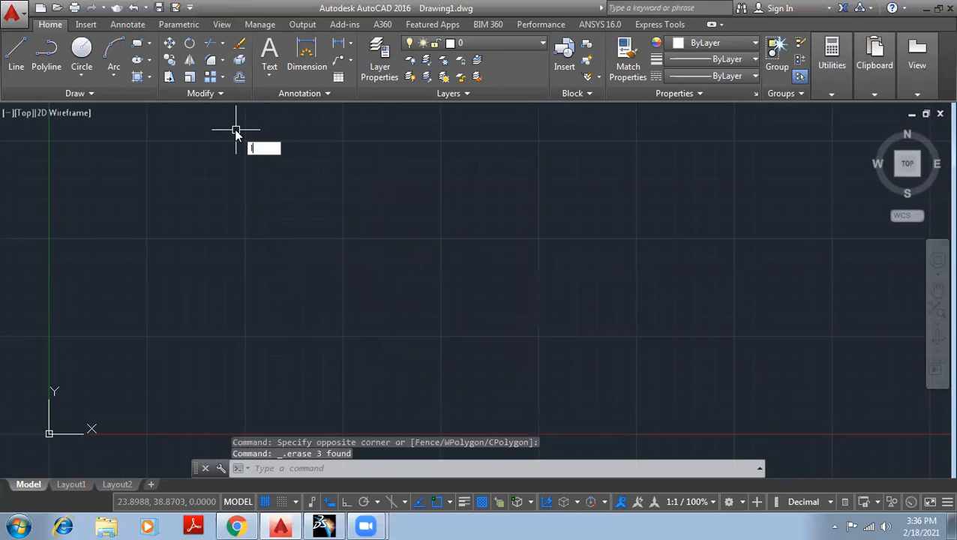
key(Return)
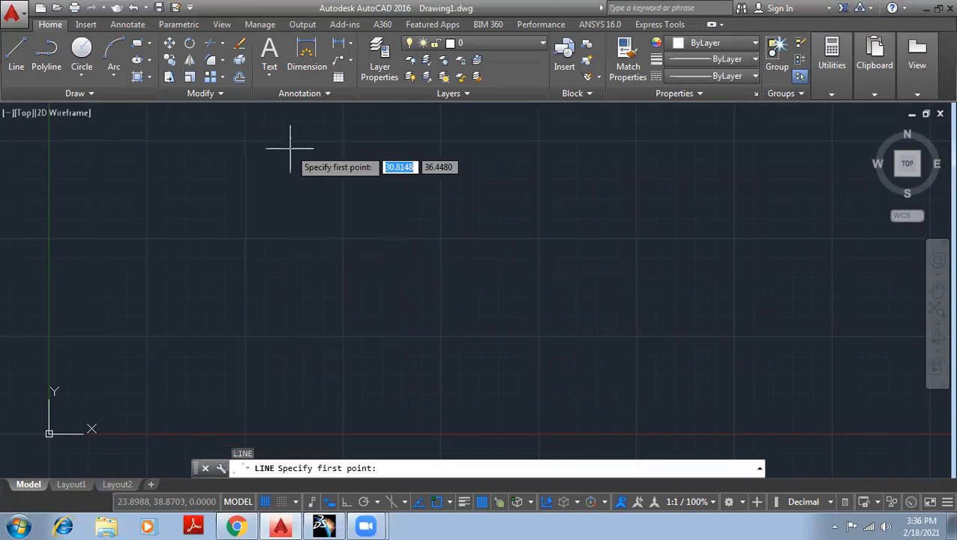
click(236, 238)
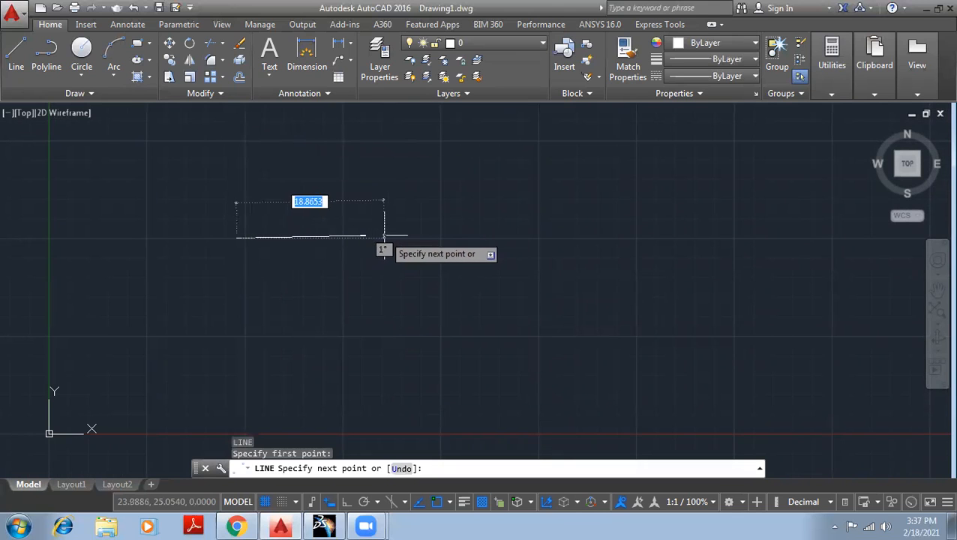
click(378, 238)
key(Escape)
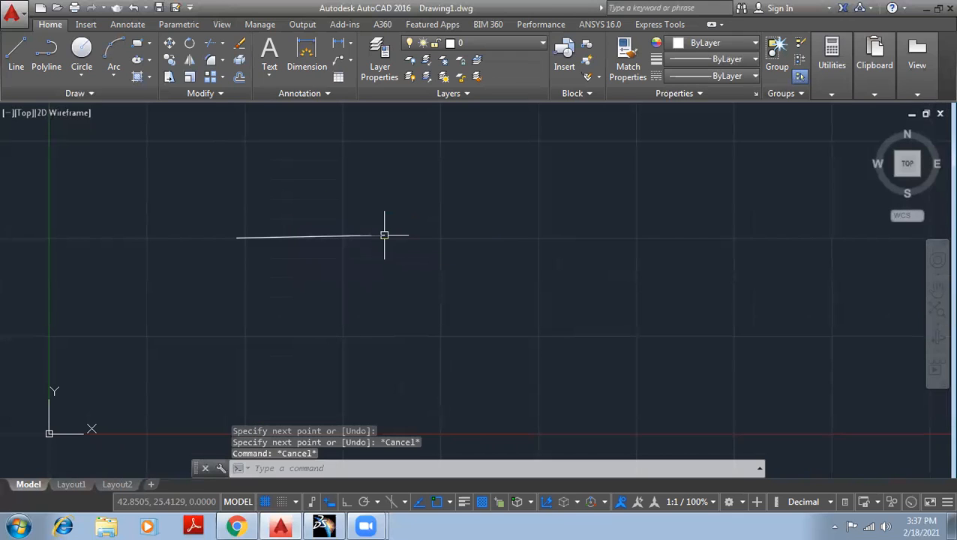
key(ctrl+z)
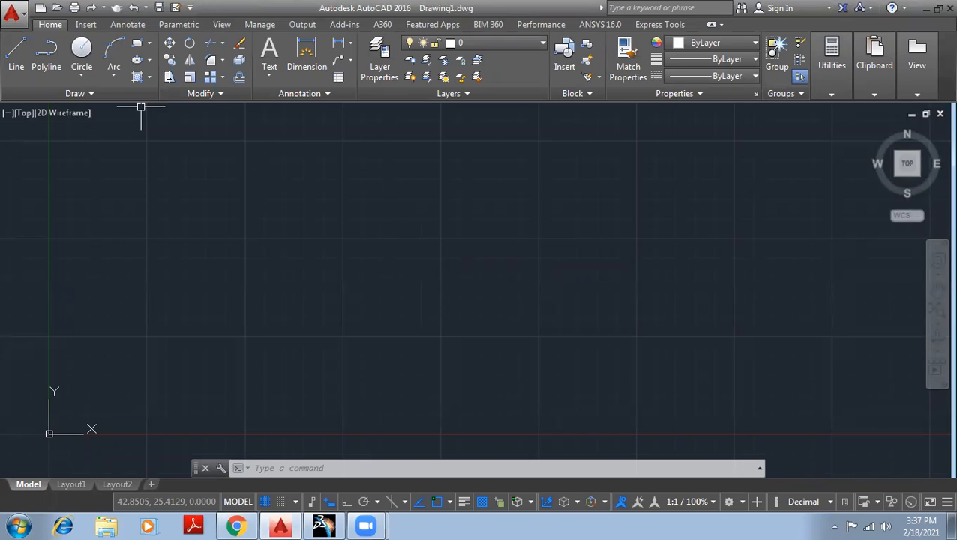
- Zoom out and delete the two remaining circles
scroll(243, 243, down, 5)
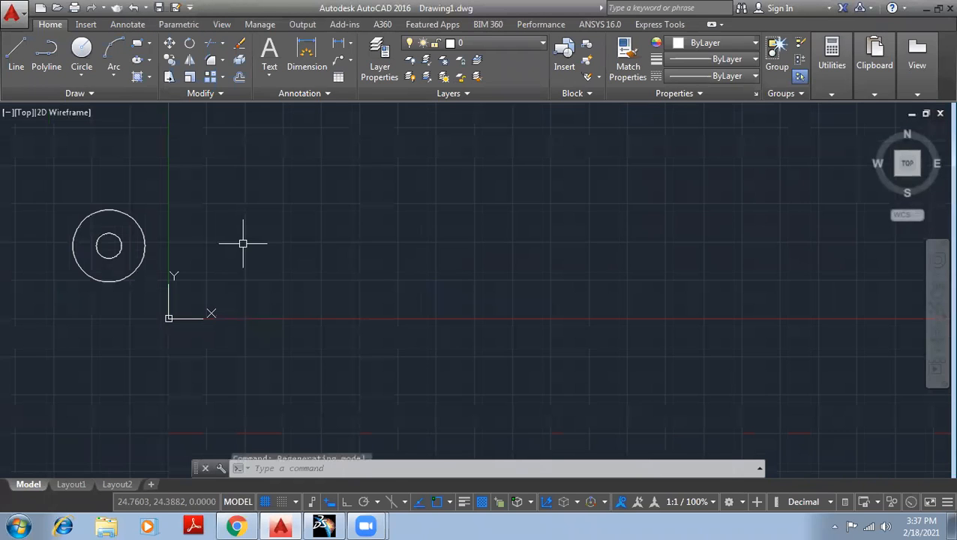
click(62, 195)
click(169, 317)
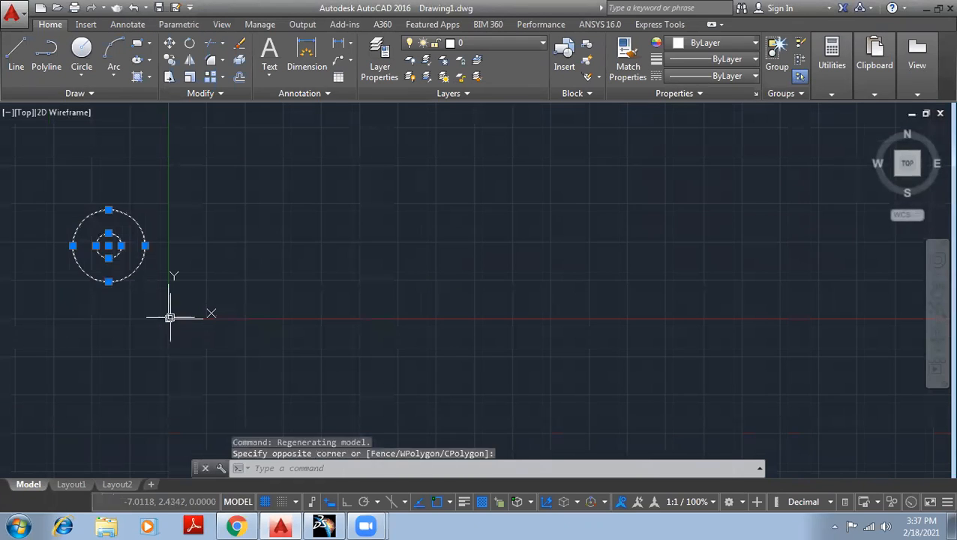
key(Delete)
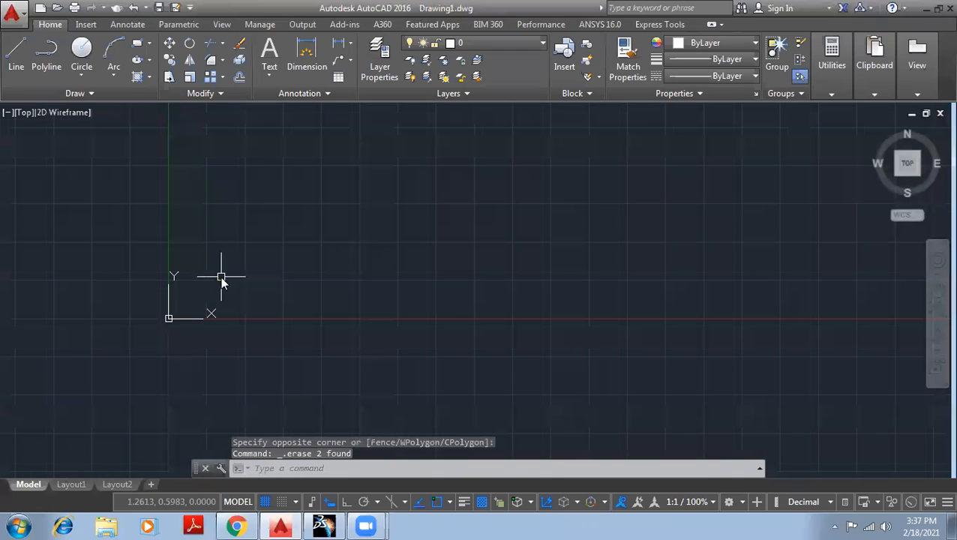
- Set the drawing's insertion scale to Millimeters in the UN Drawing Units dialog
text(UN)
key(Return)
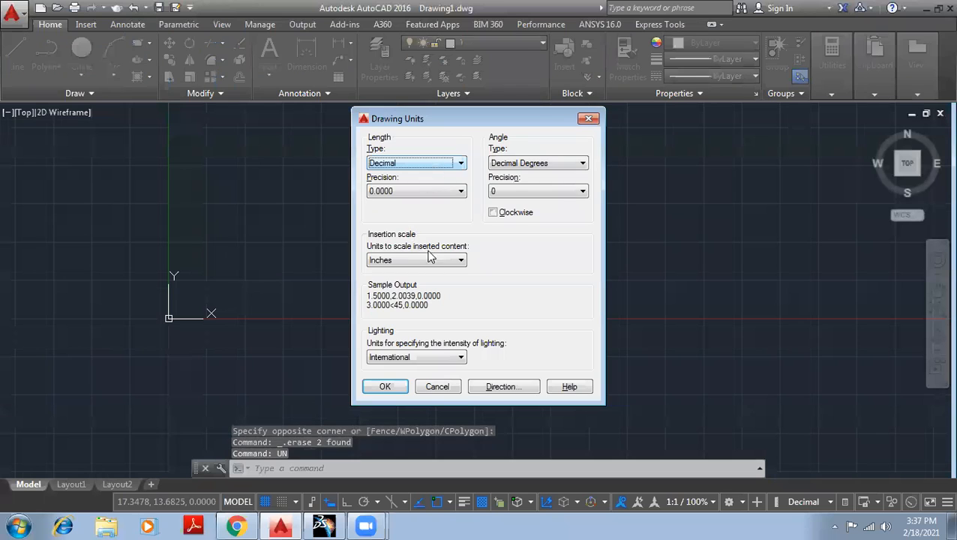
click(430, 260)
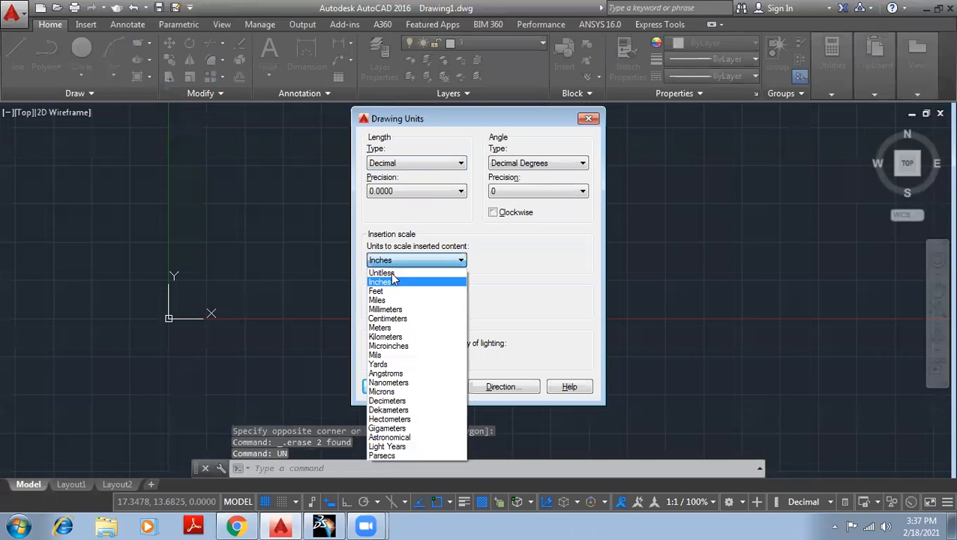
click(408, 310)
click(377, 386)
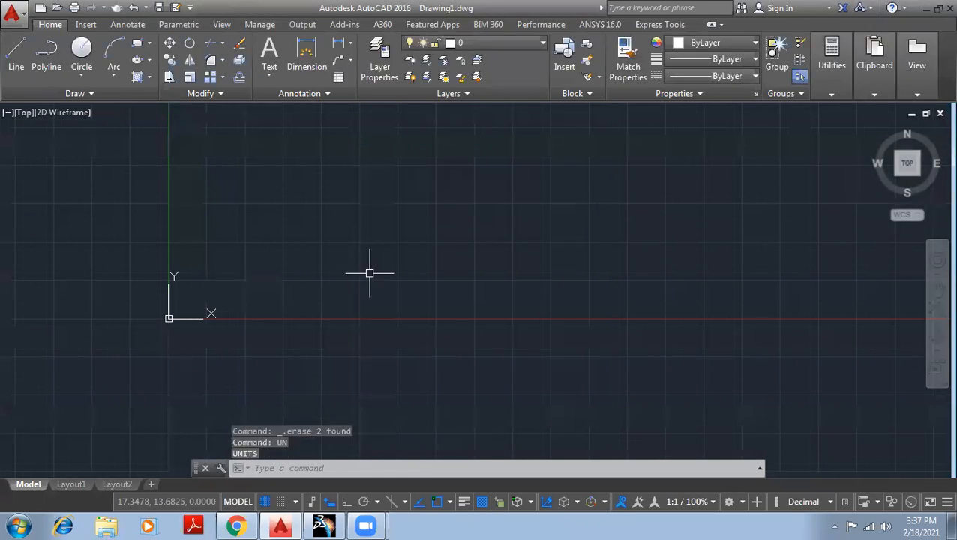
- Draw a 20-unit line starting at point 10,10
text(line)
key(Return)
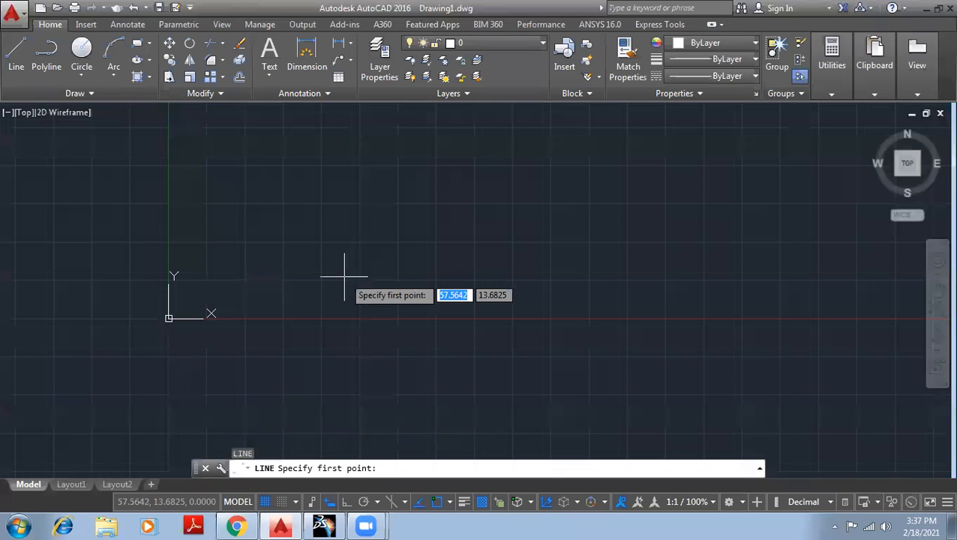
text(10)
key(Tab)
text(10)
key(Return)
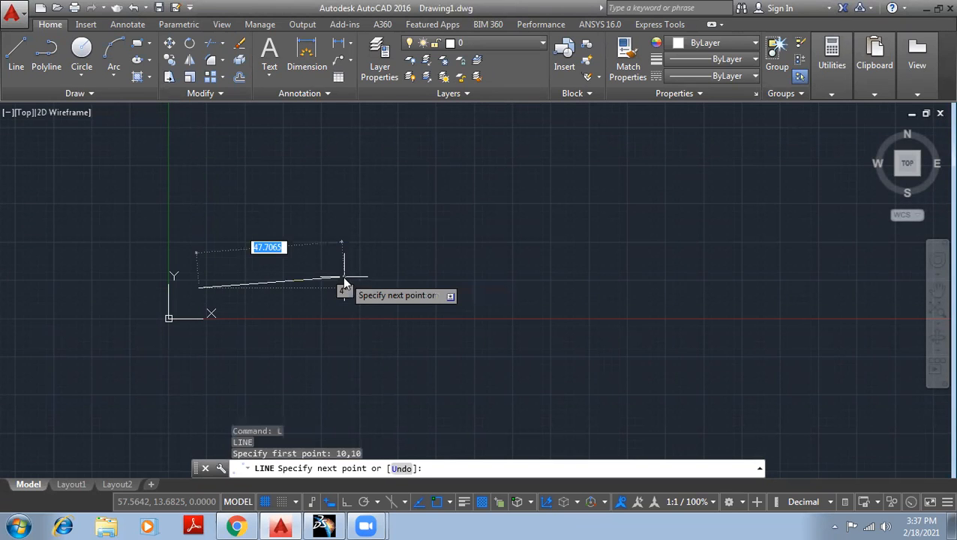
text(20)
key(Return)
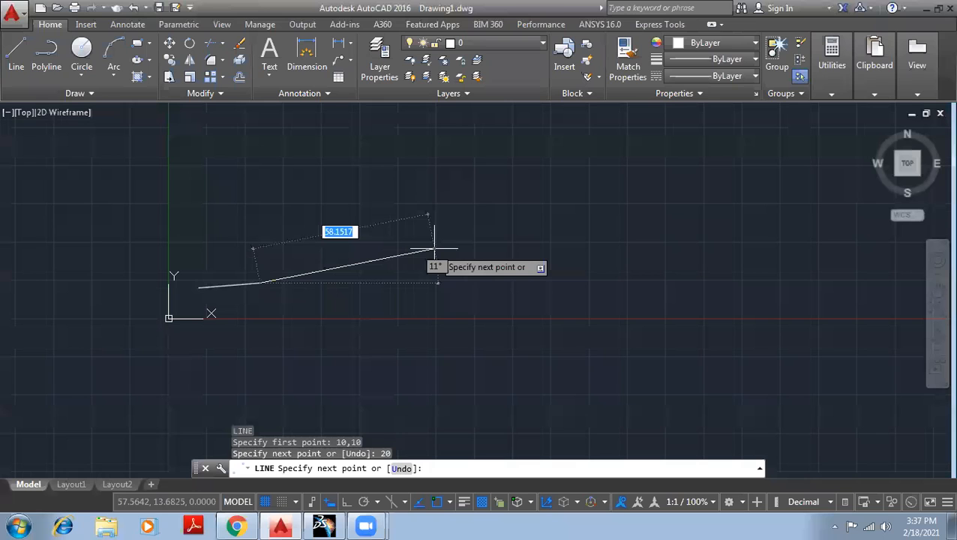
key(Return)
- Zoom to extents, then window-select the line and delete it
text(z)
key(Return)
text(e)
key(Return)
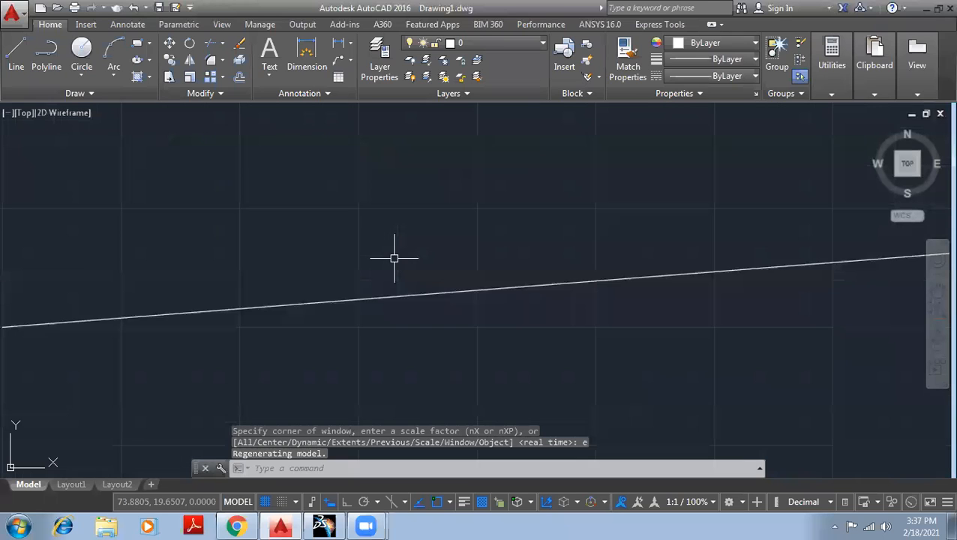
click(801, 370)
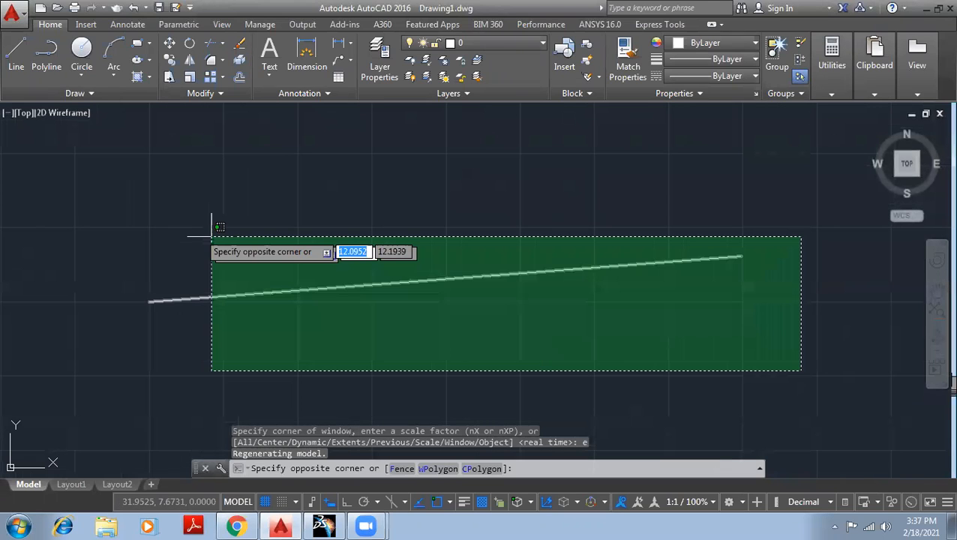
click(79, 153)
key(Delete)
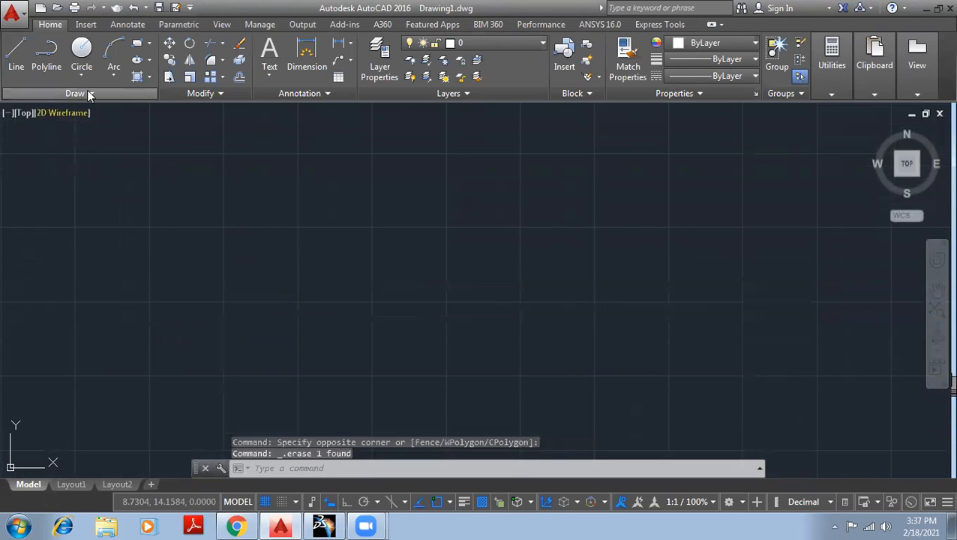
- Draw a circle mid-drawing using the default radius
click(83, 48)
click(396, 264)
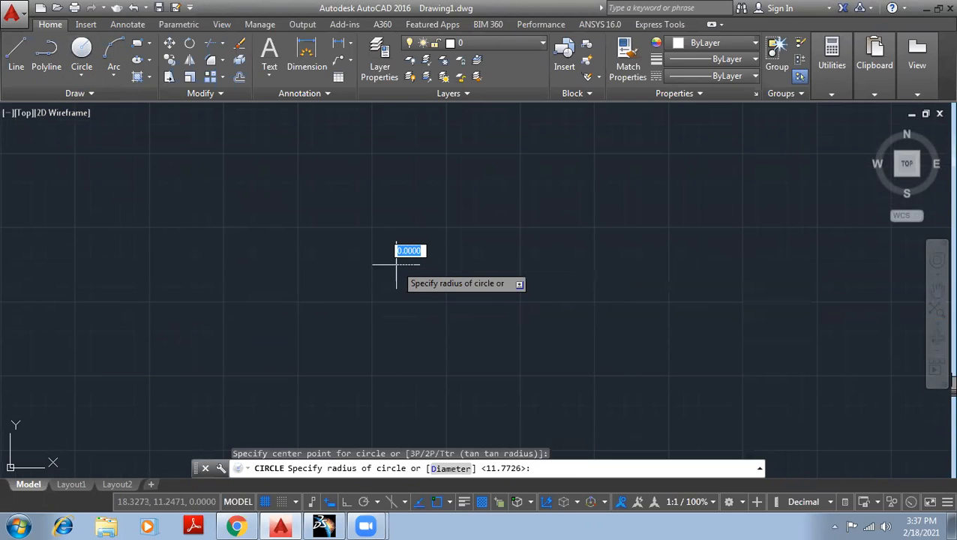
key(Return)
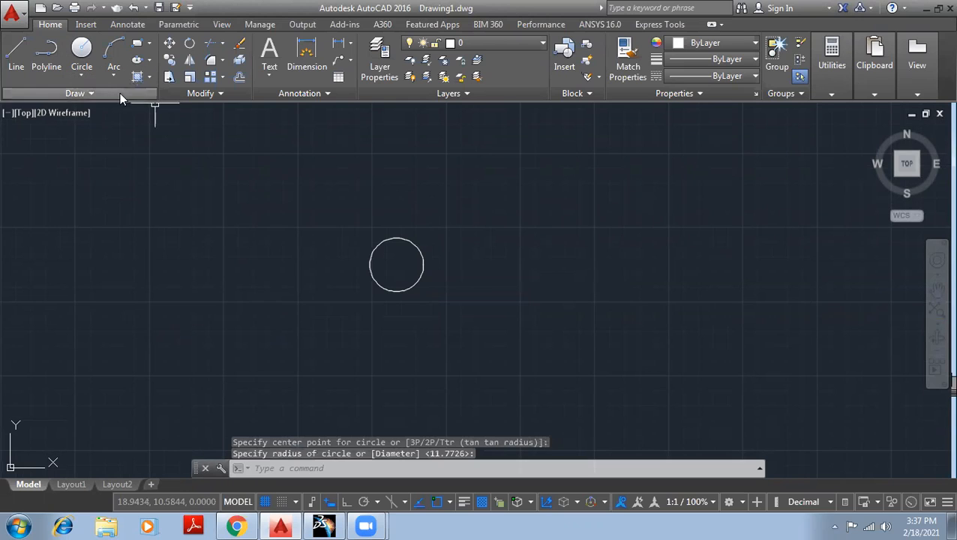
- Start a polygonal revision cloud from the Revision Cloud dropdown
click(120, 93)
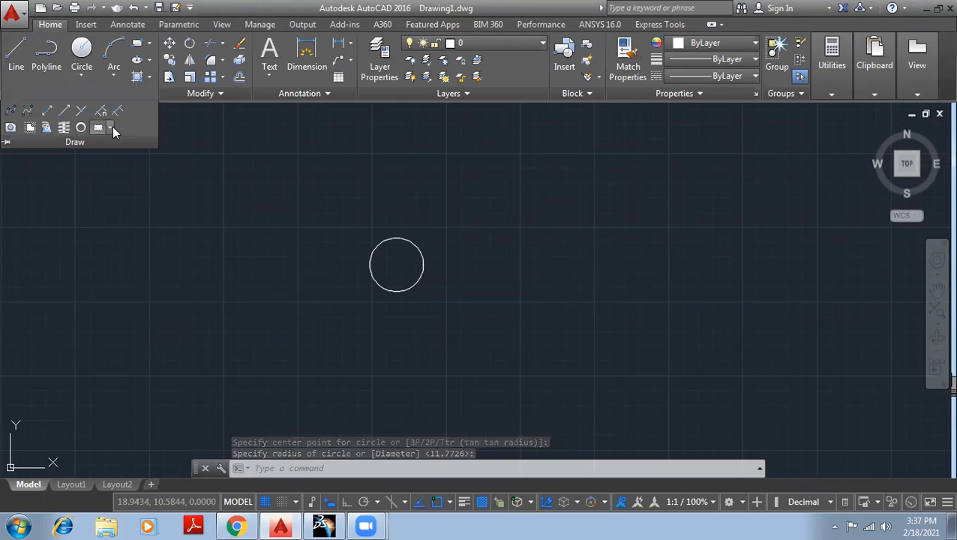
click(110, 128)
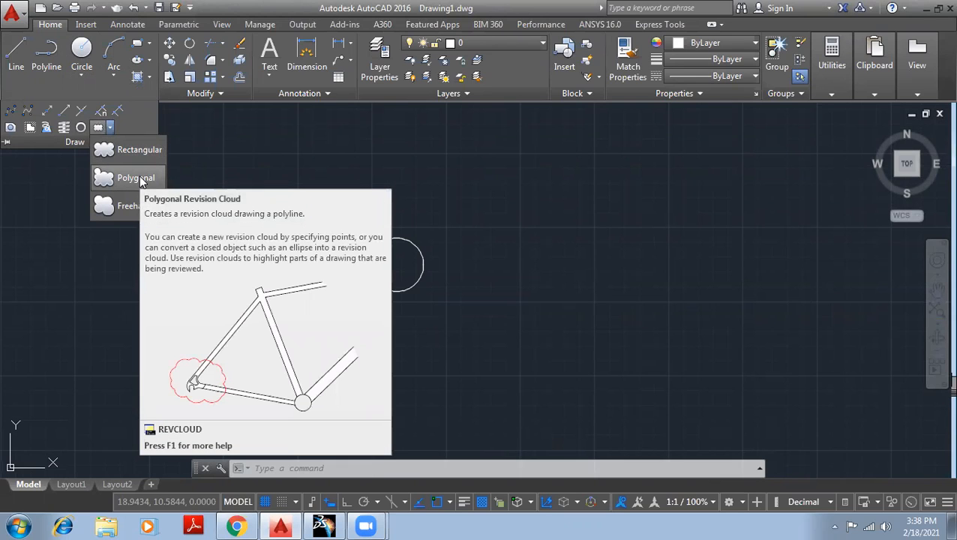
click(141, 180)
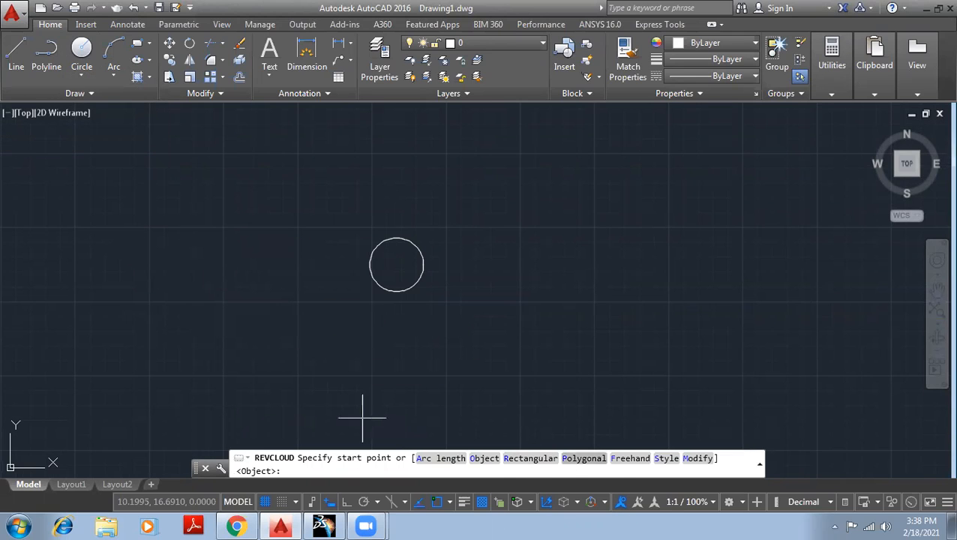
- Set the revision cloud arc lengths to minimum 2 and maximum 5
click(430, 460)
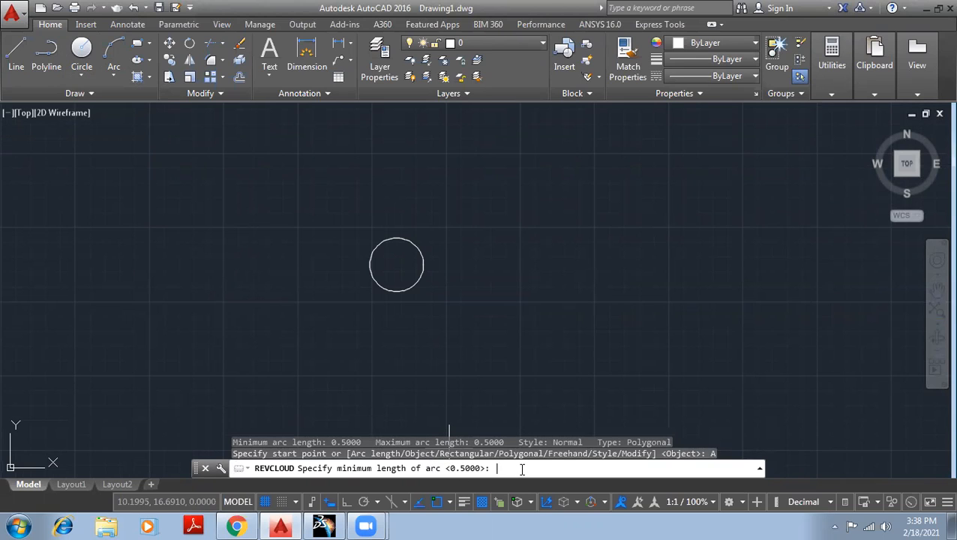
key(Return)
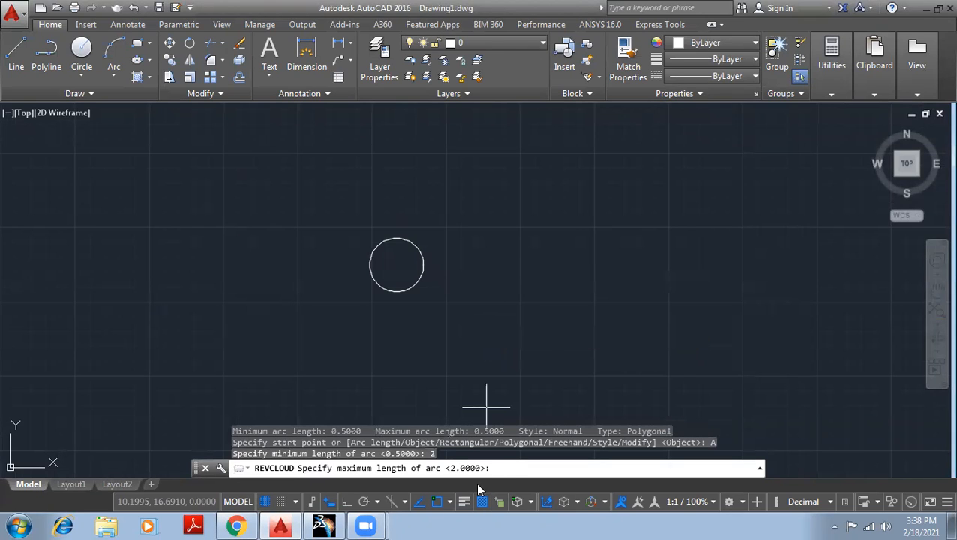
text(5)
key(Return)
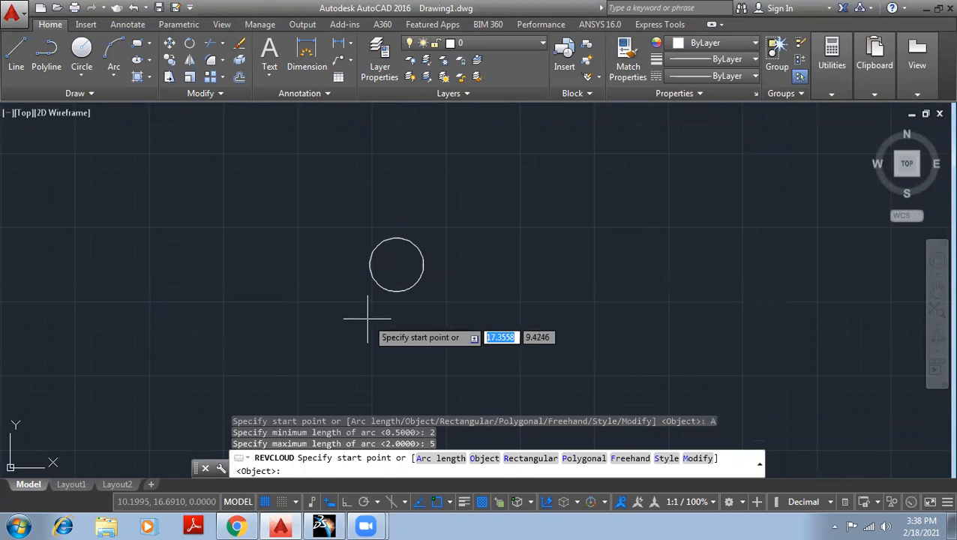
- Draw a four-point polygonal revision cloud around the circle
click(323, 303)
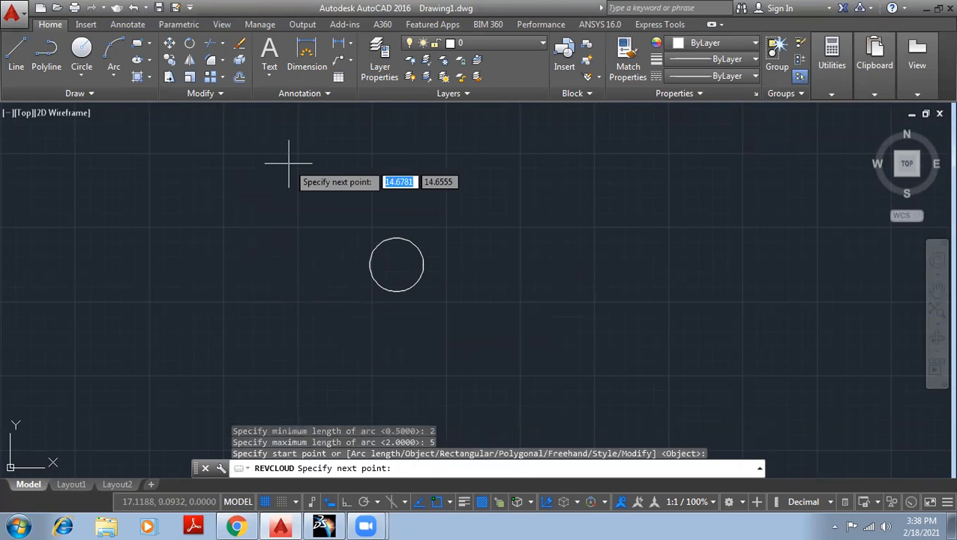
click(303, 141)
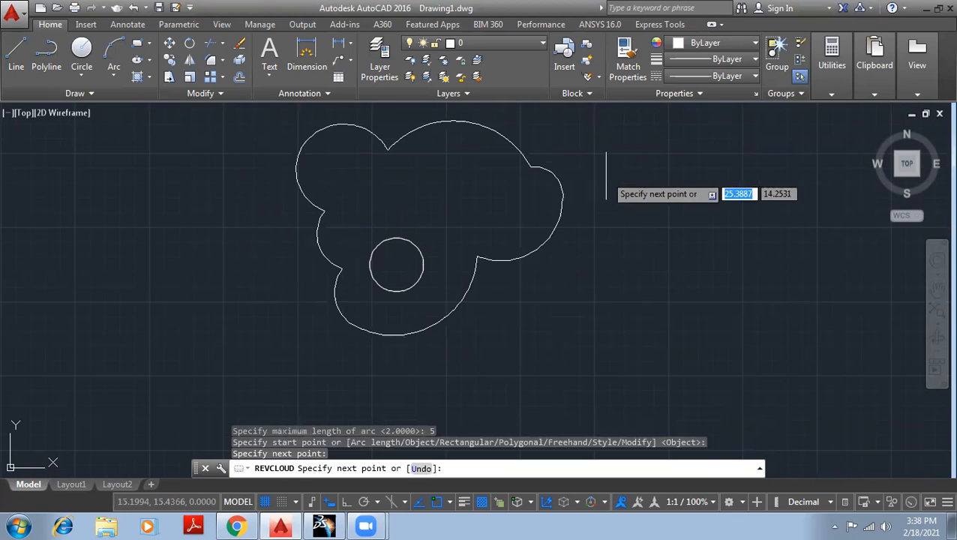
click(612, 188)
click(670, 381)
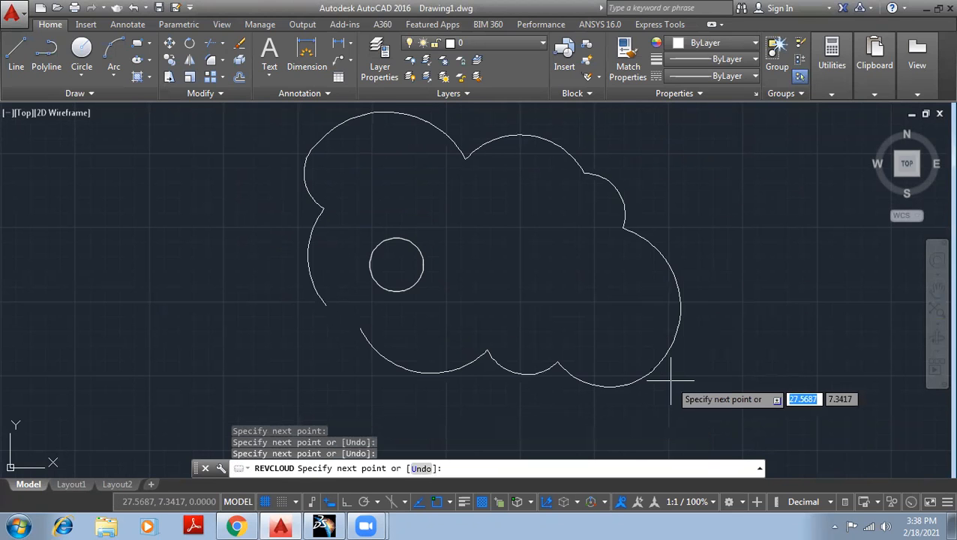
right_click(660, 368)
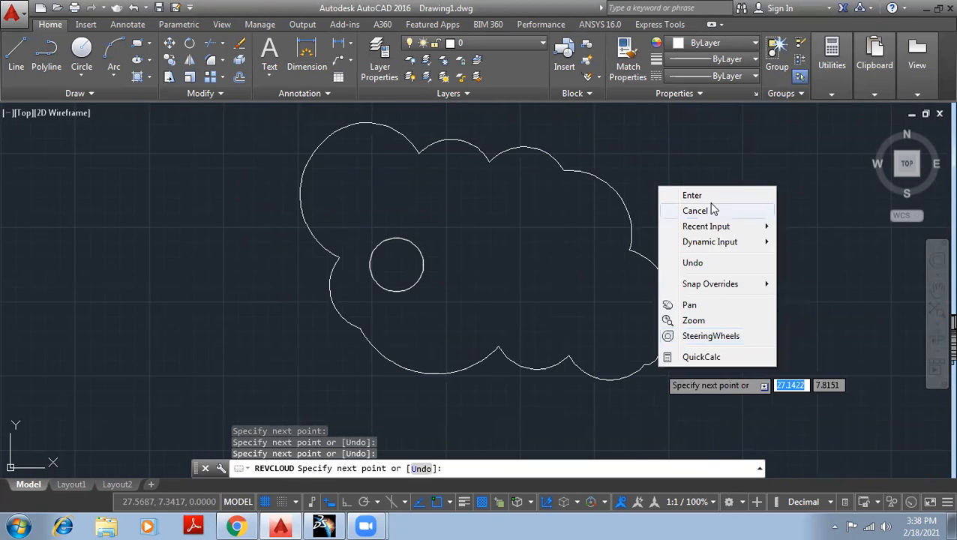
click(691, 195)
drag(728, 316, 710, 310)
key(Escape)
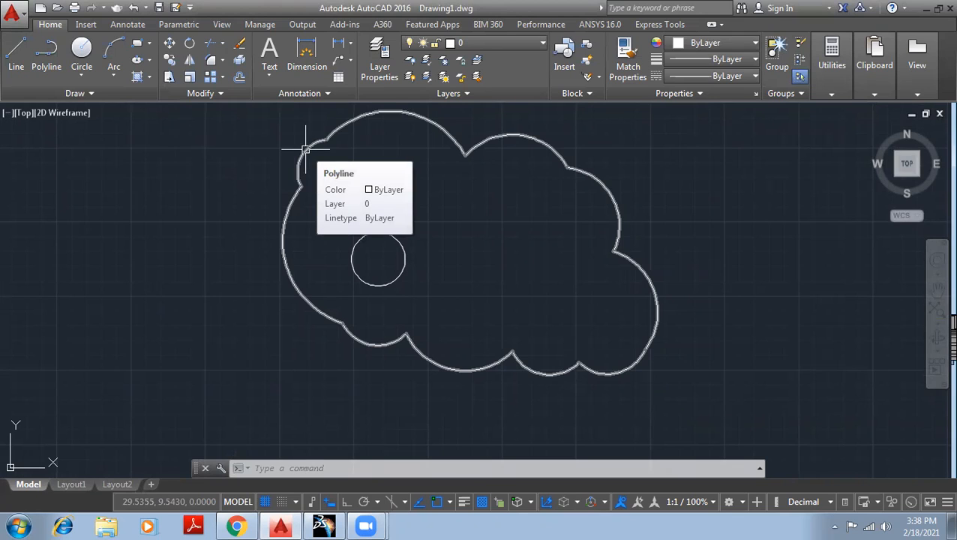
- Crossing-select the revision cloud and erase it, keeping the circle
middle_drag(683, 237, 611, 240)
click(628, 406)
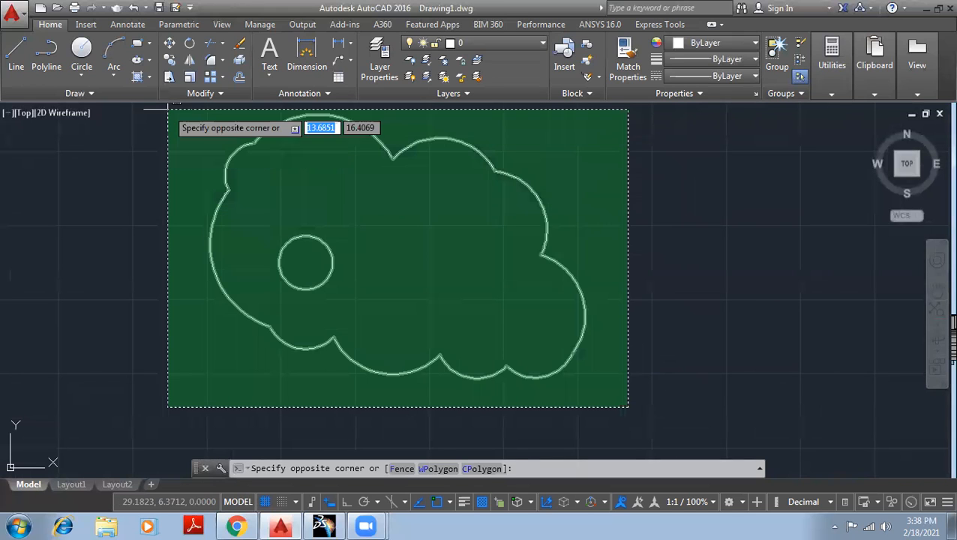
click(292, 220)
key(Delete)
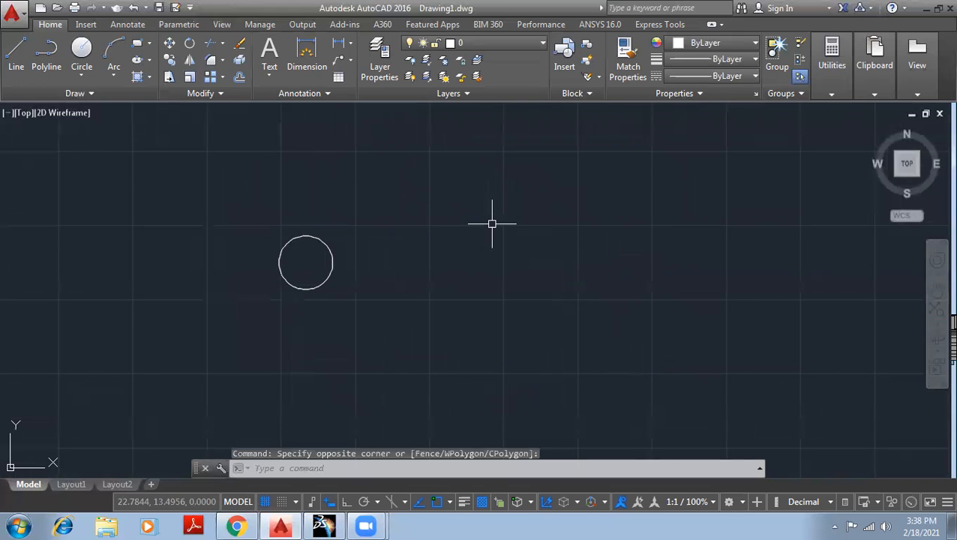
- Draw two freehand revision clouds, one at the left and a second at the right
click(90, 94)
click(110, 128)
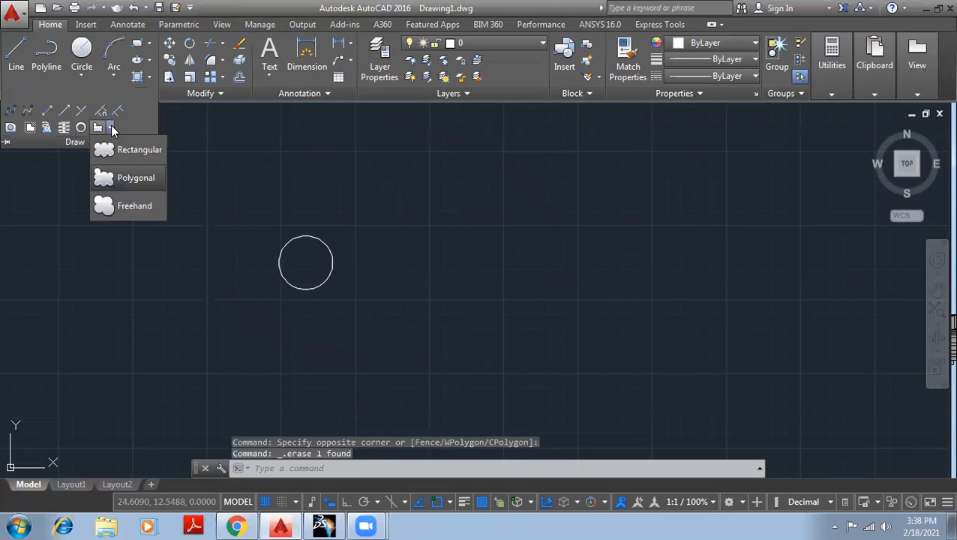
click(135, 206)
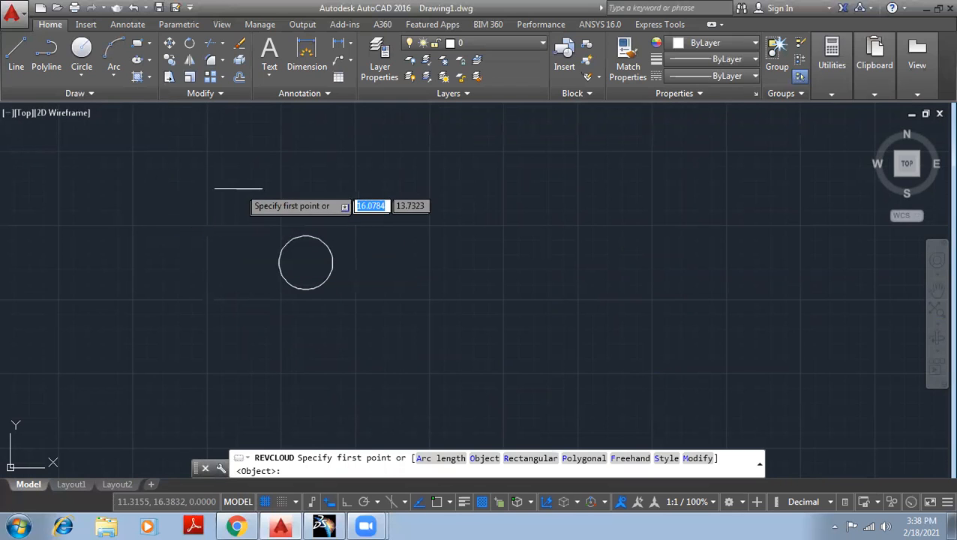
click(275, 179)
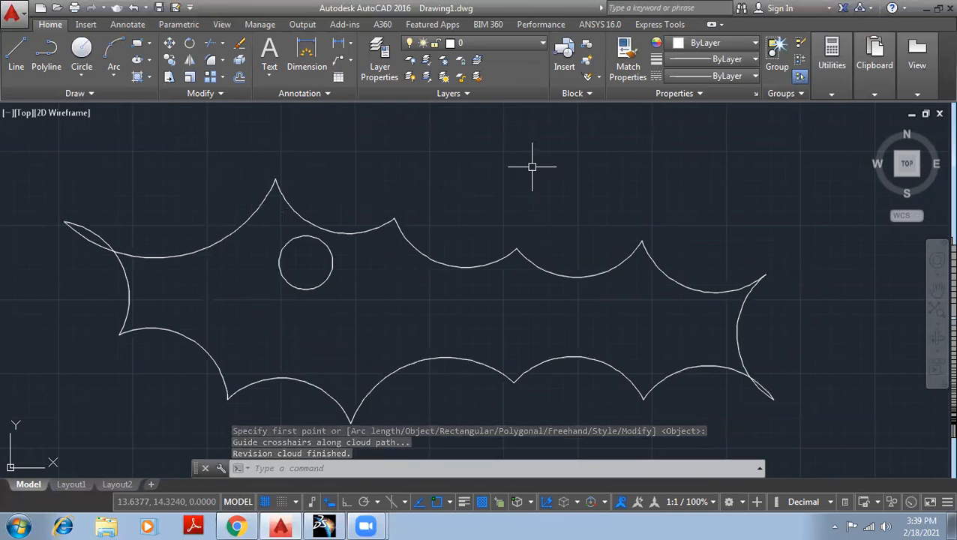
right_click(550, 149)
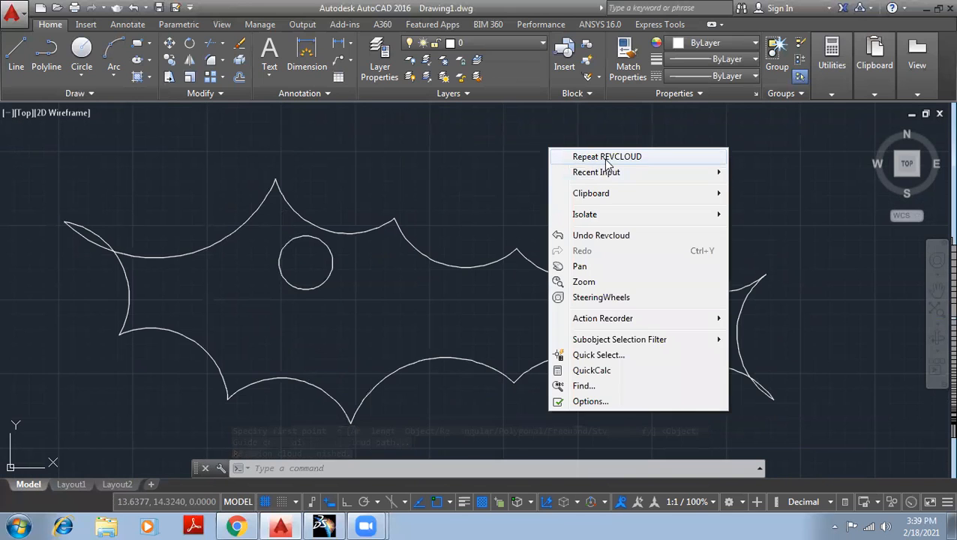
click(603, 157)
scroll(596, 203, down, 5)
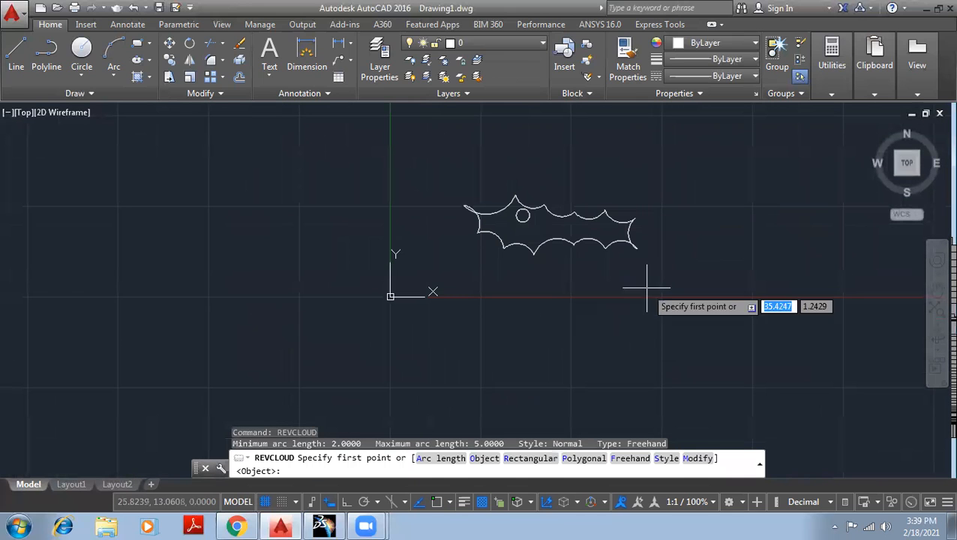
click(679, 355)
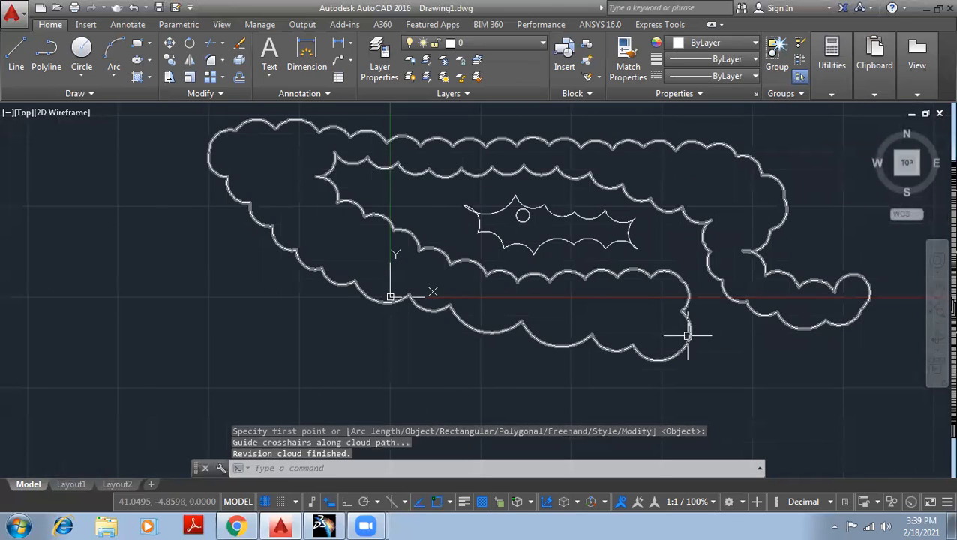
- Crossing-select all the revision clouds and delete them
right_click(741, 342)
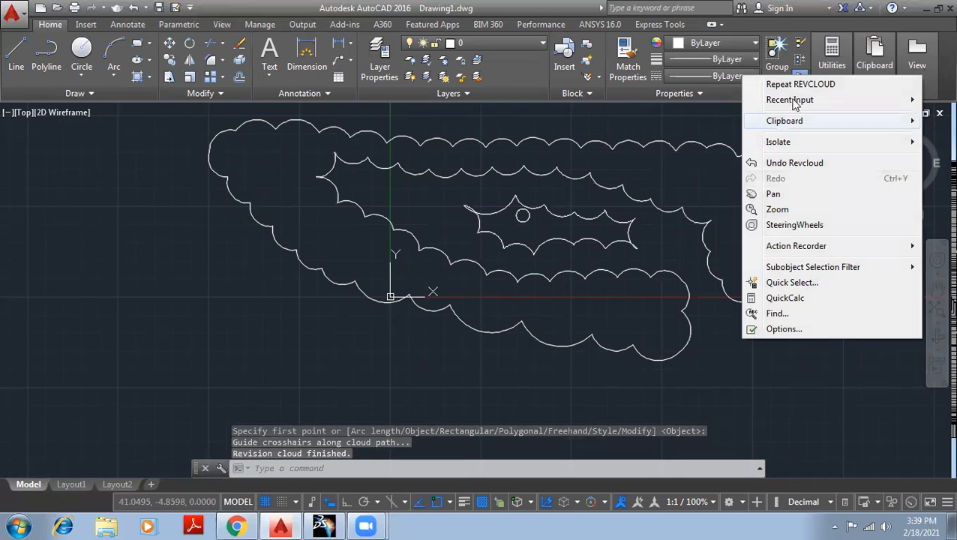
click(737, 327)
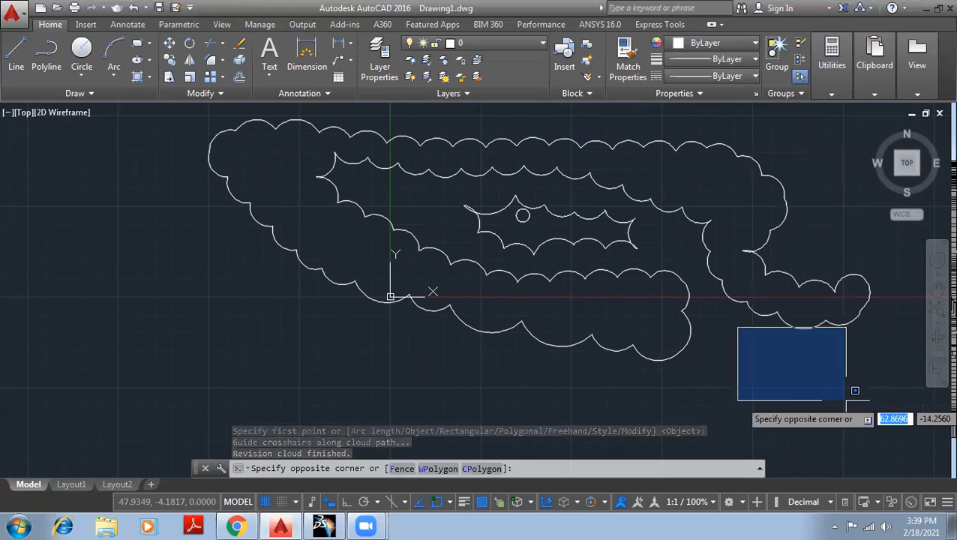
click(884, 405)
click(883, 405)
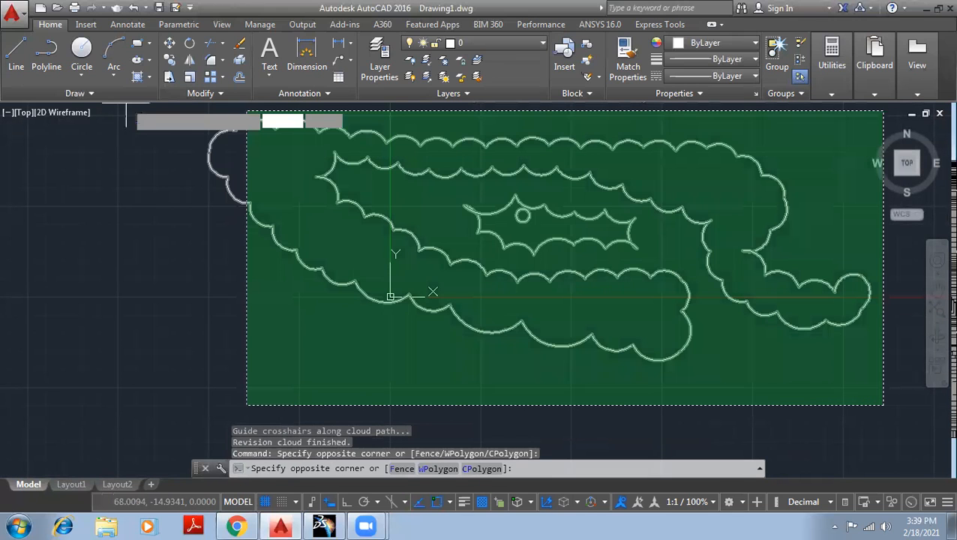
click(160, 112)
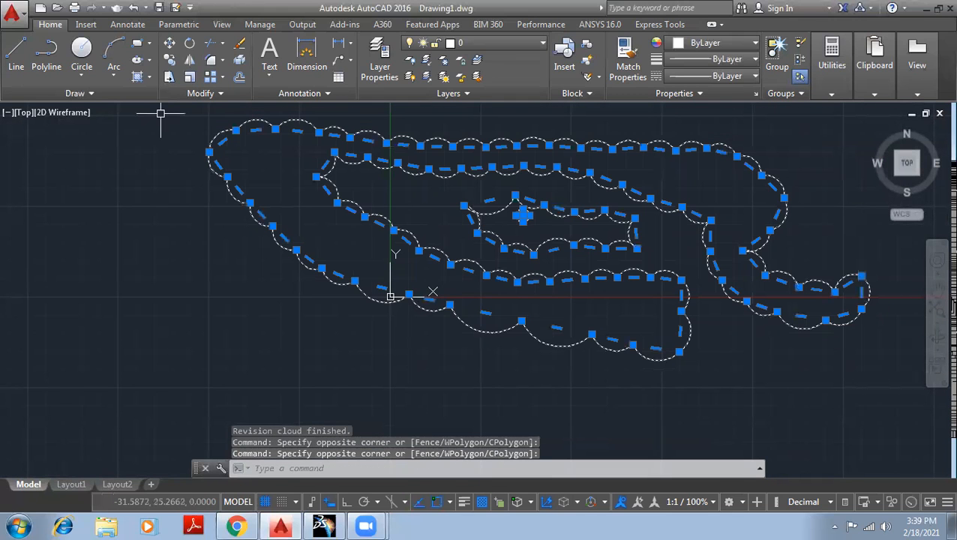
key(Delete)
- Draw a small circle just above the drawing origin
mouse_move(559, 213)
middle_down()
mouse_move(448, 229)
mouse_move(330, 229)
middle_up()
click(81, 48)
click(259, 194)
click(275, 199)
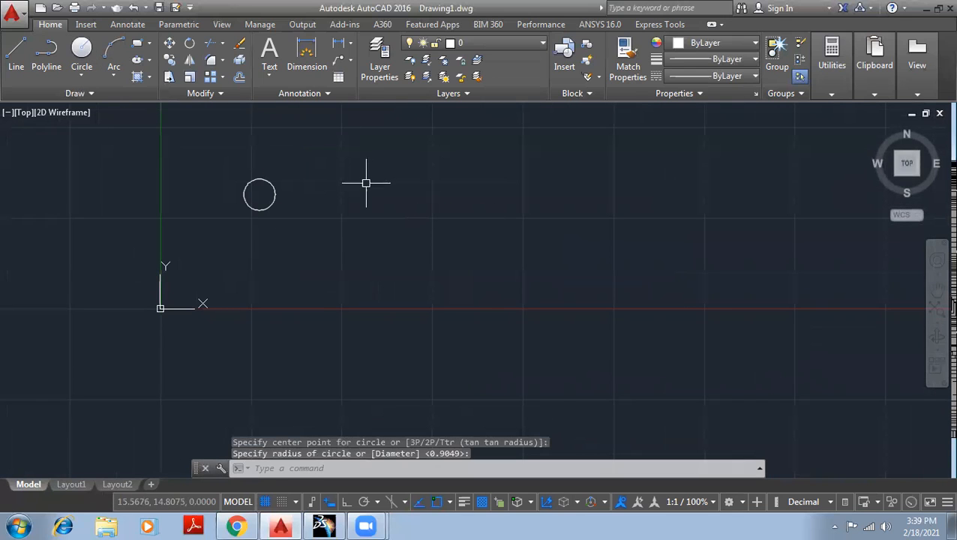
- Expand the Draw panel and open the revision cloud list, then dismiss it without choosing
click(76, 93)
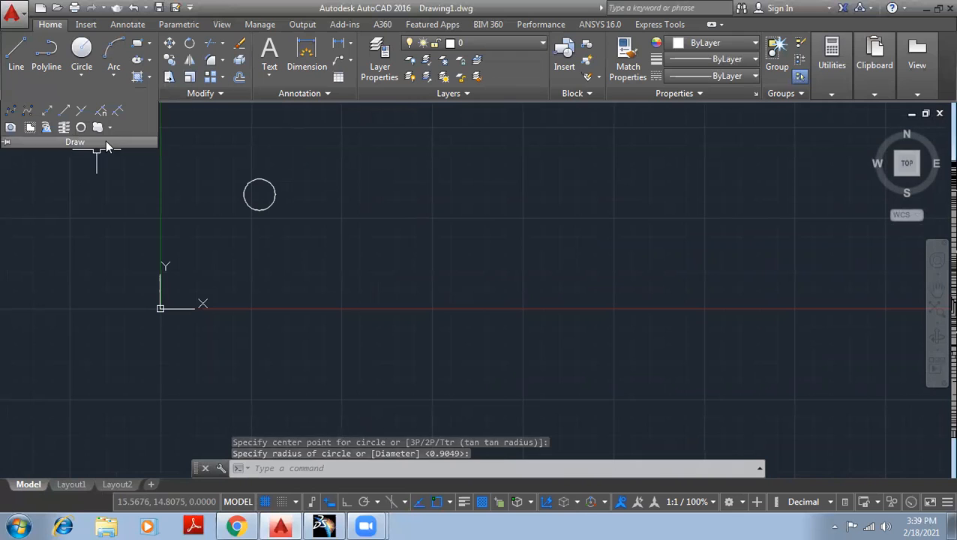
click(110, 128)
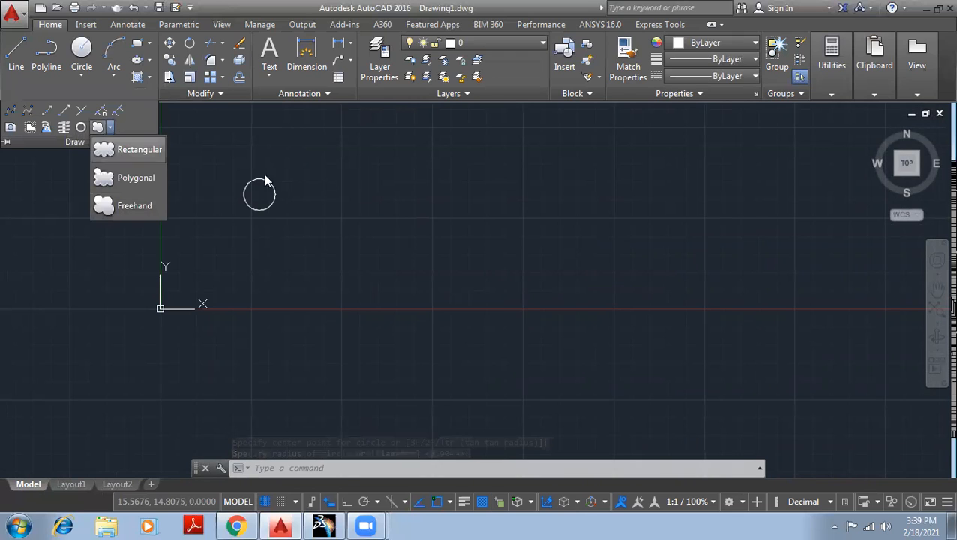
click(339, 185)
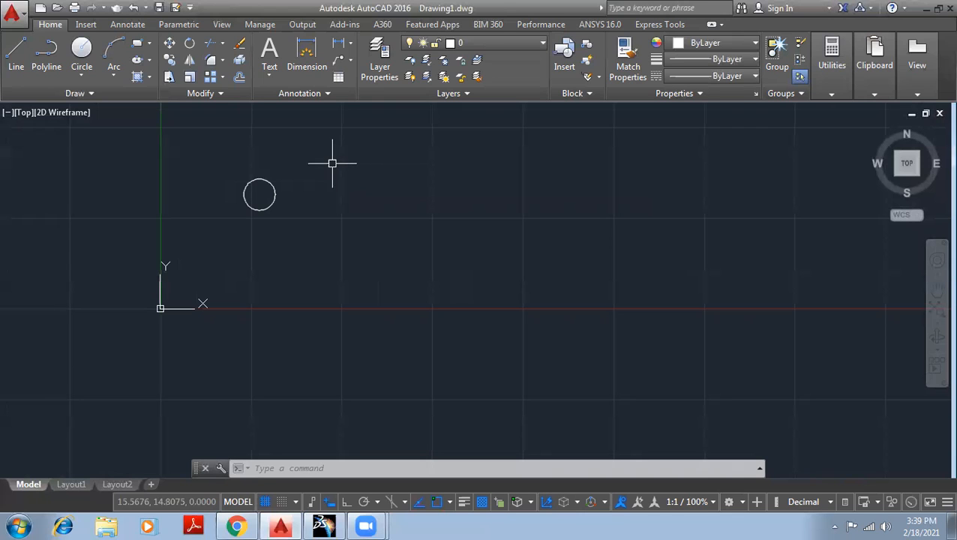
- Draw a larger circle centred below the small one so the two overlap
scroll(235, 177, up, 2)
scroll(335, 174, up, 2)
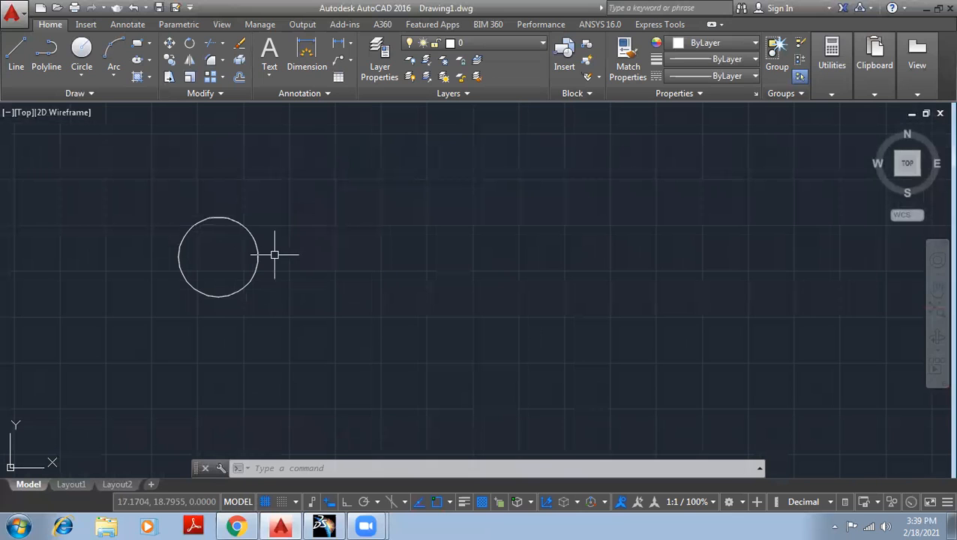
click(82, 52)
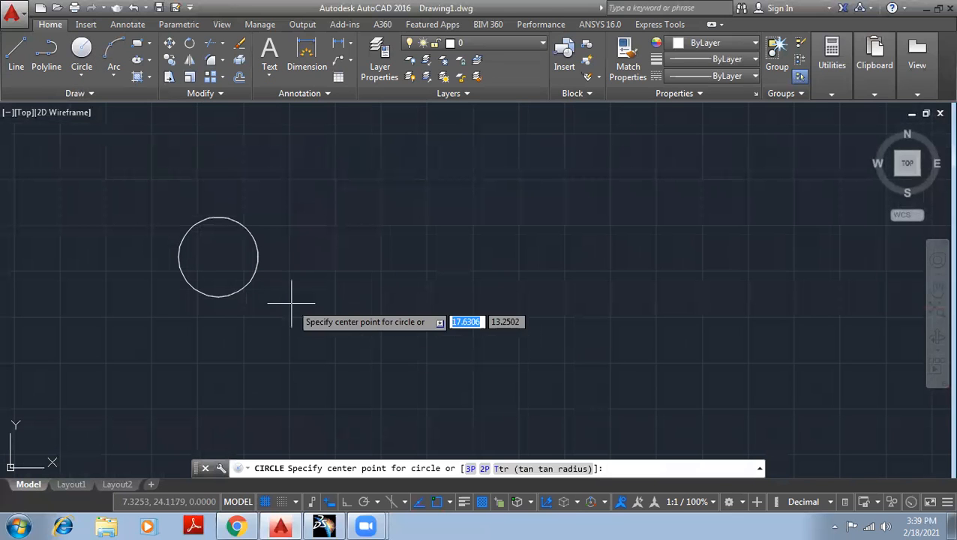
click(271, 294)
click(273, 224)
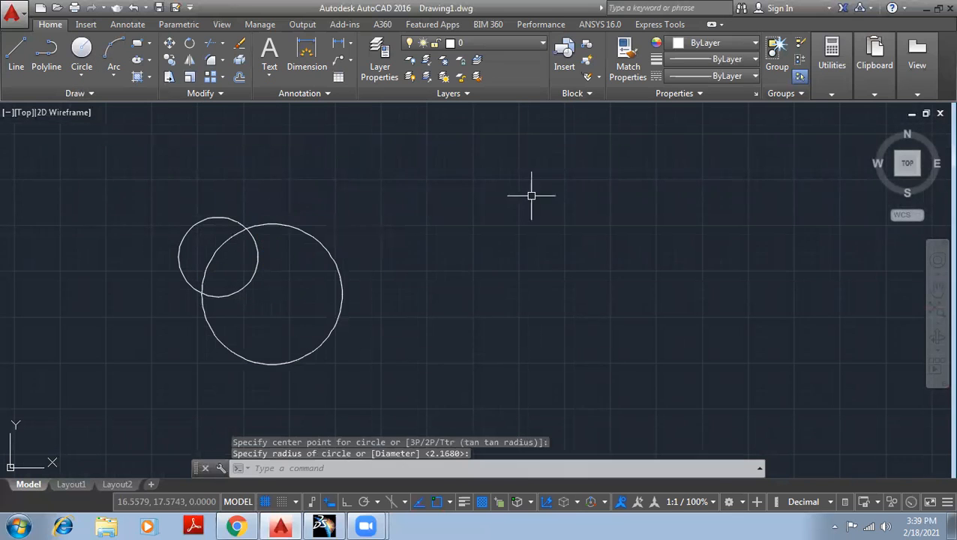
scroll(332, 247, up, 2)
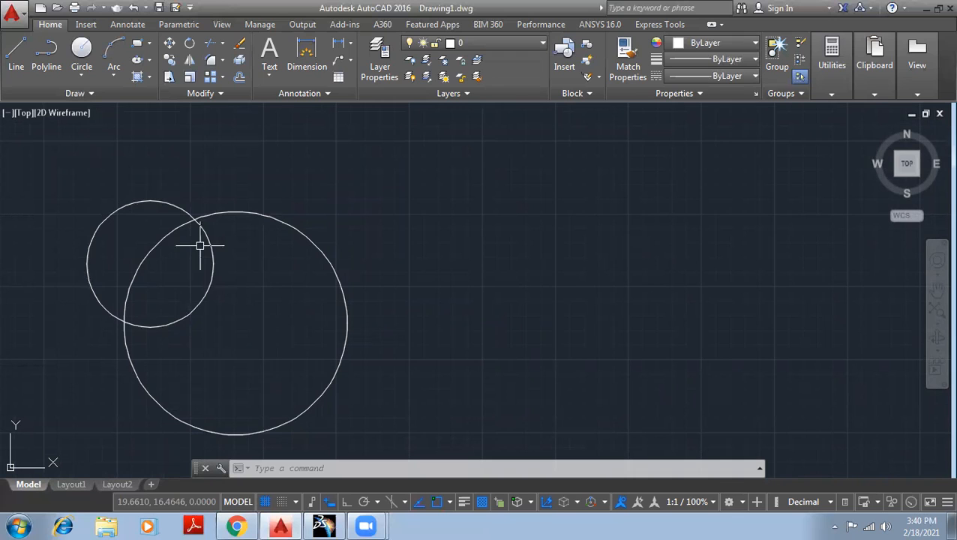
- Create a boundary polyline from the lens-shaped overlap of the two circles
click(149, 77)
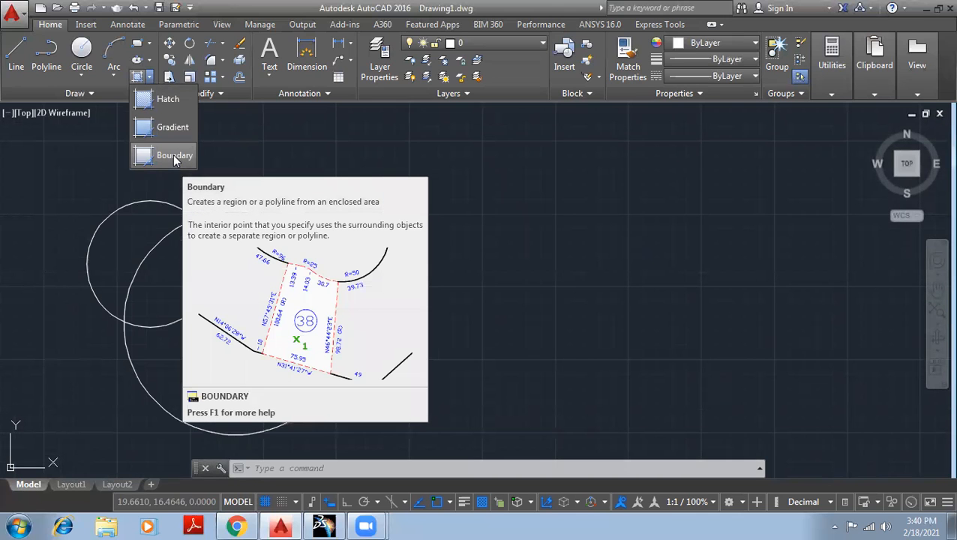
click(172, 154)
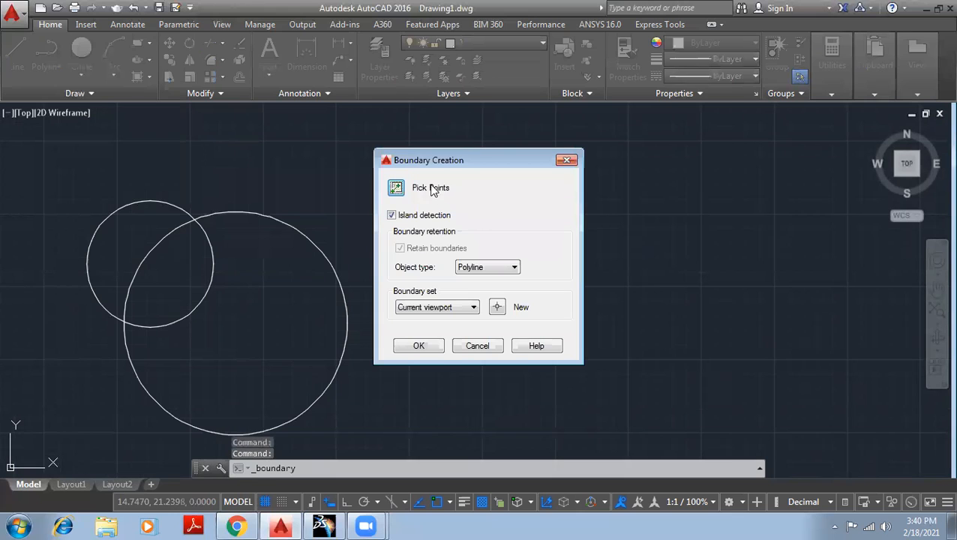
click(419, 345)
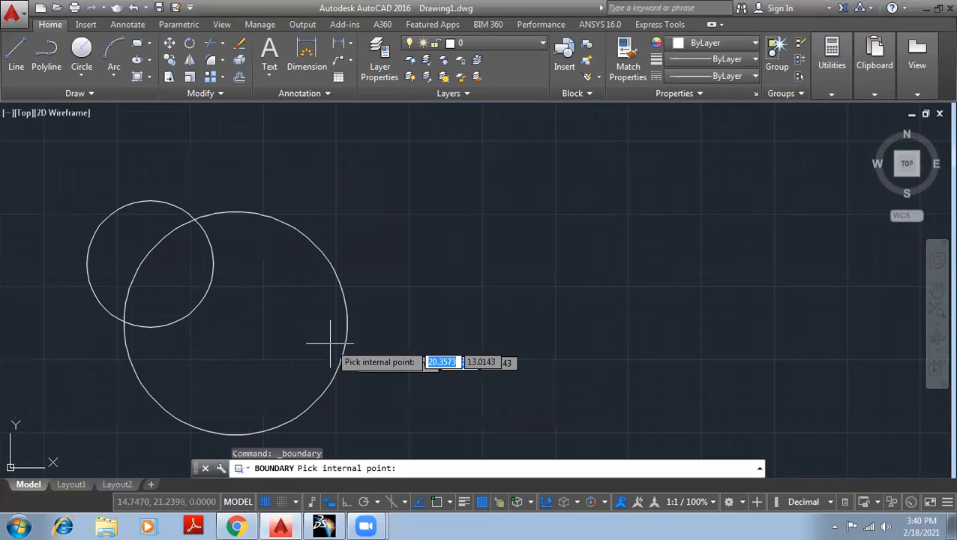
click(173, 275)
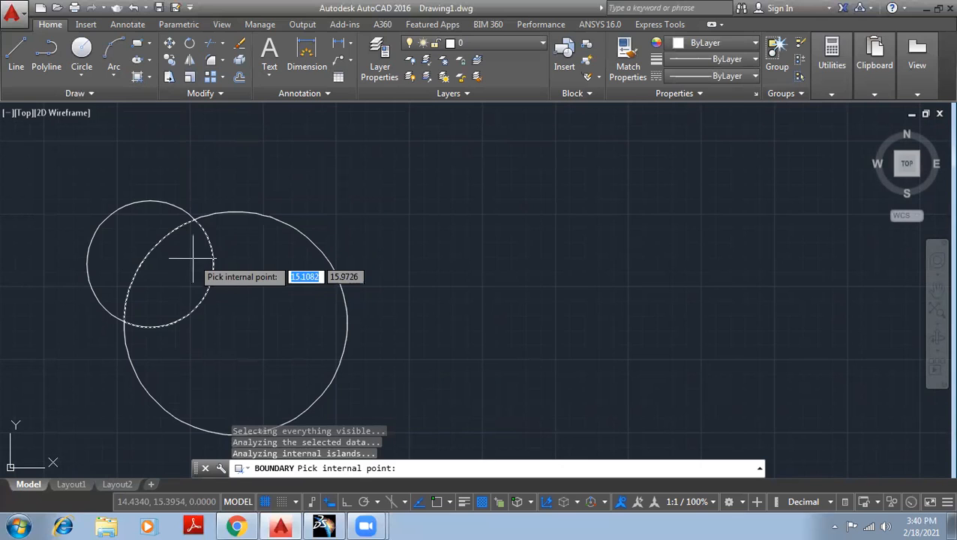
key(Return)
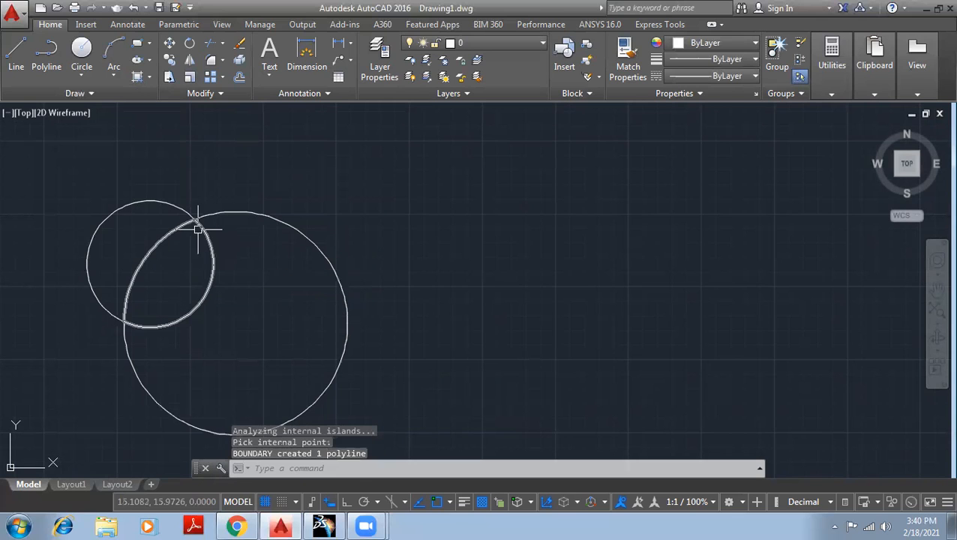
- Select the new lens-shaped polyline and start the Move command
click(199, 229)
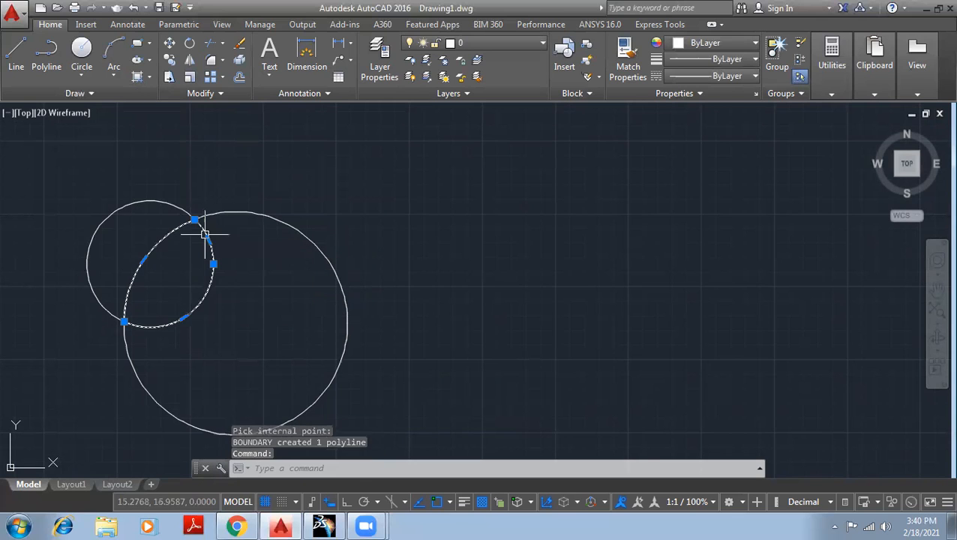
click(194, 220)
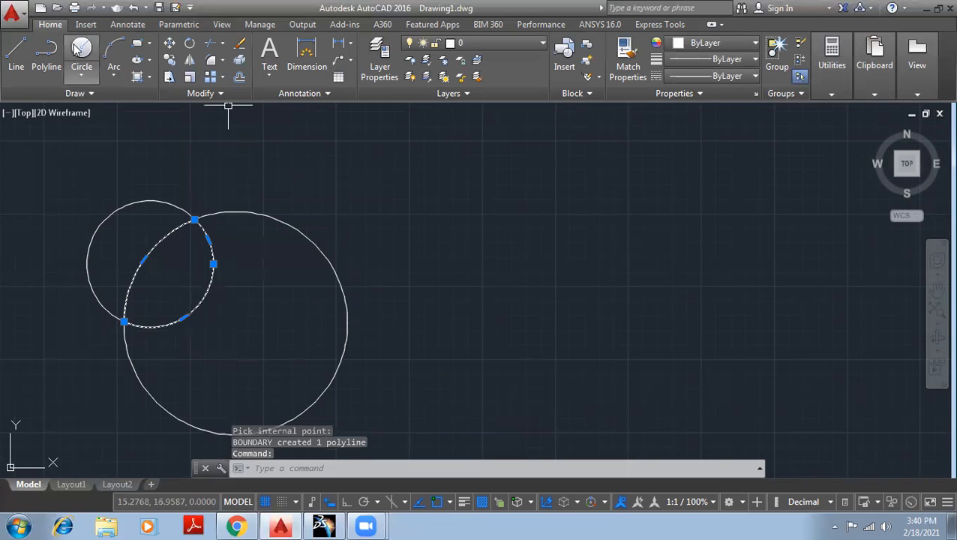
click(169, 43)
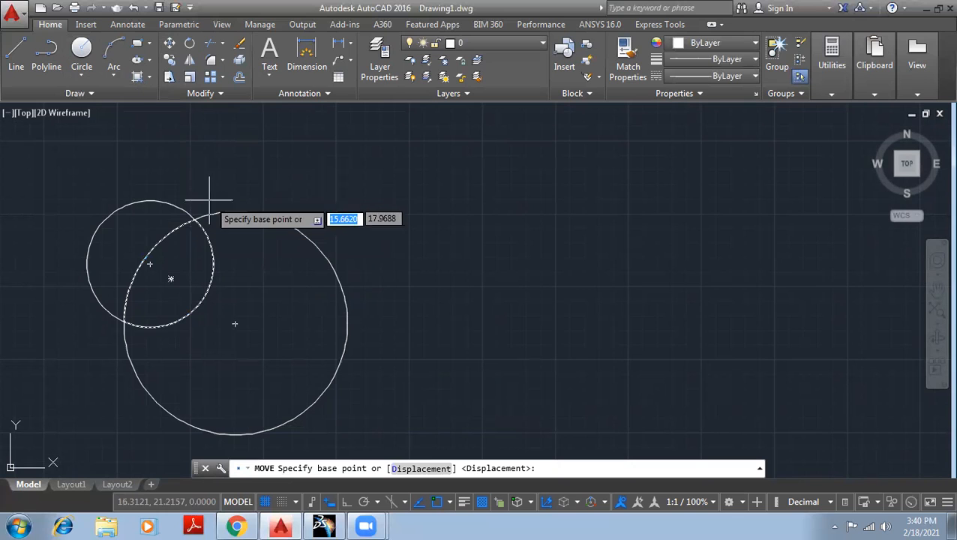
- Move the lens polyline from a point on it to a spot right of the circles
click(171, 279)
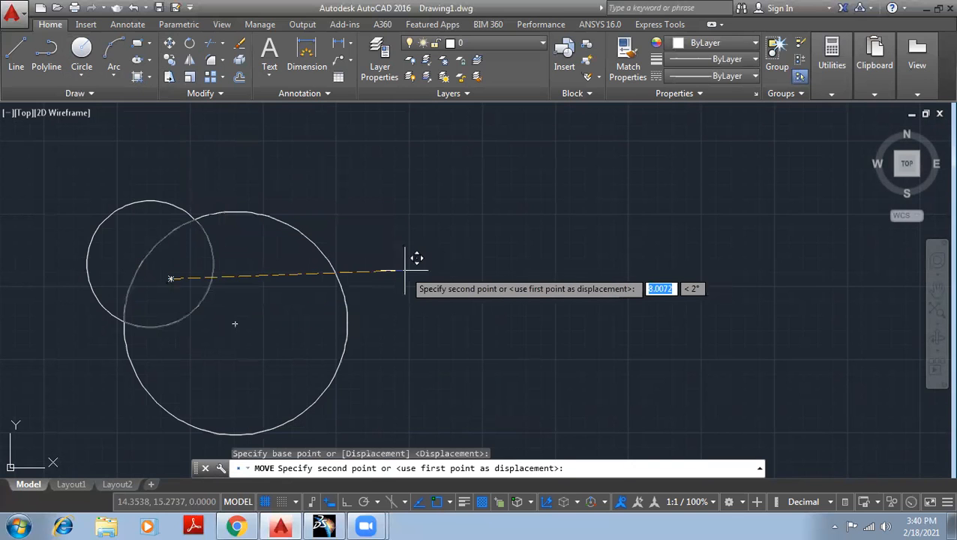
click(413, 275)
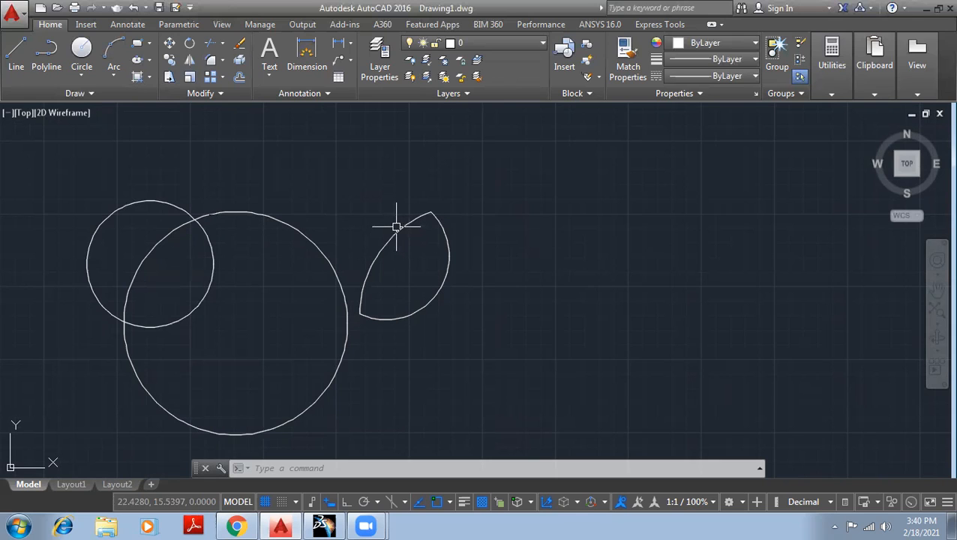
scroll(480, 245, down, 2)
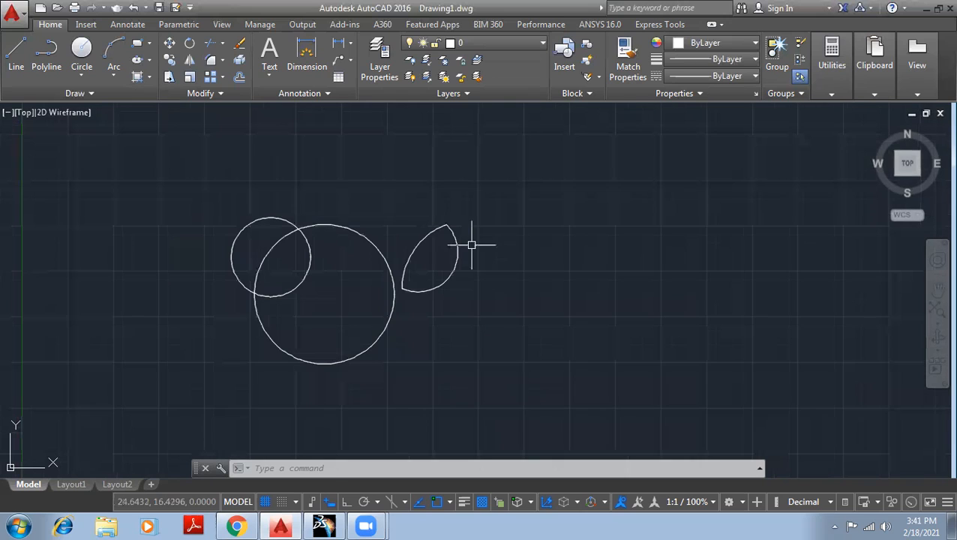
- Erase both circles and the lens shape with a crossing selection, then start a new circle
click(557, 369)
click(125, 137)
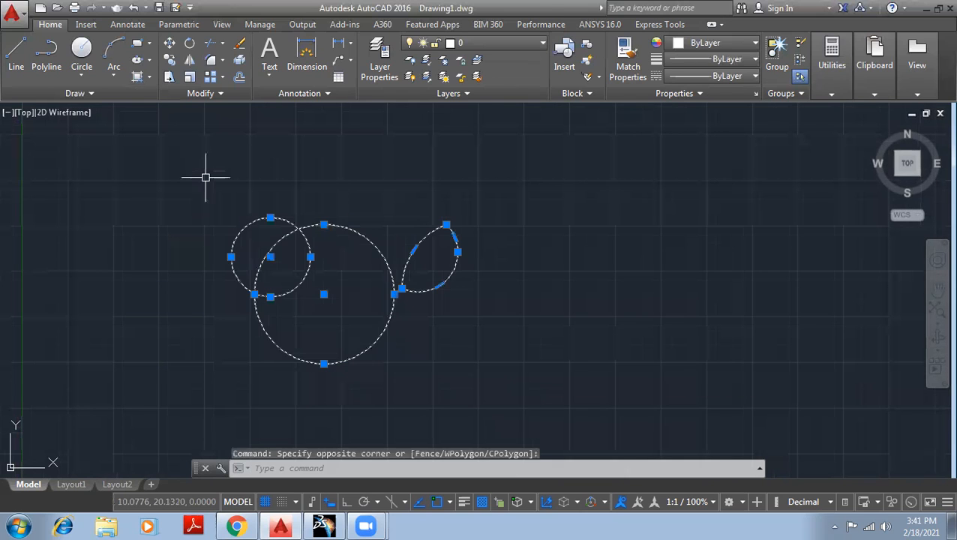
key(Delete)
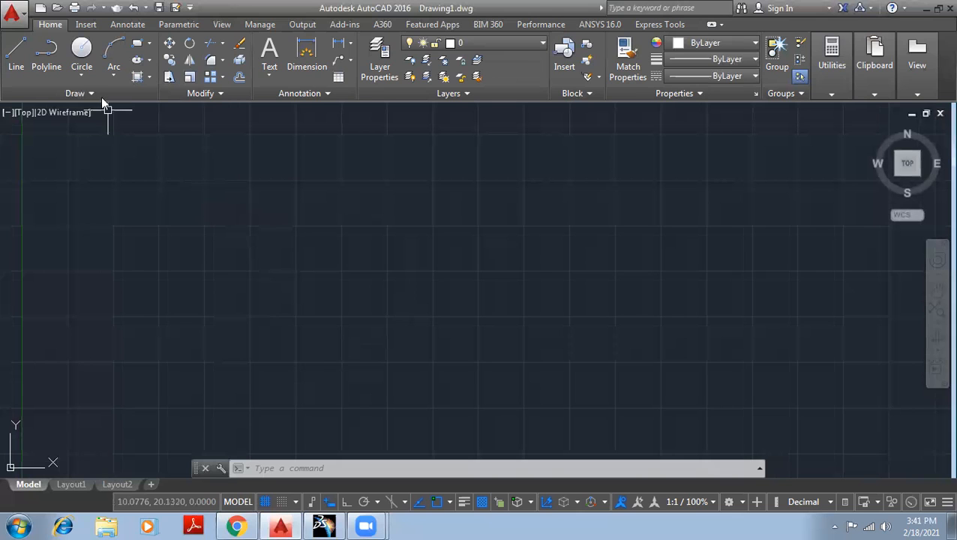
click(75, 93)
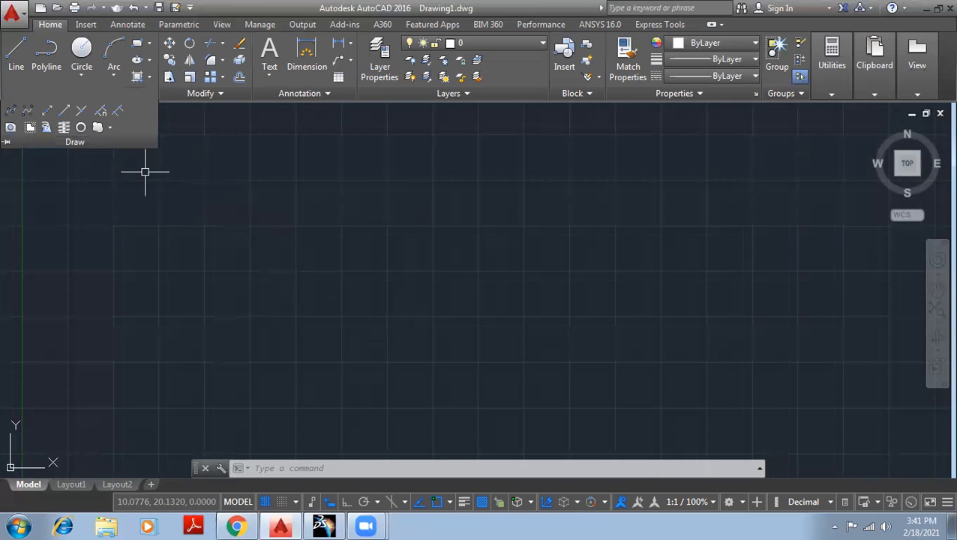
click(84, 50)
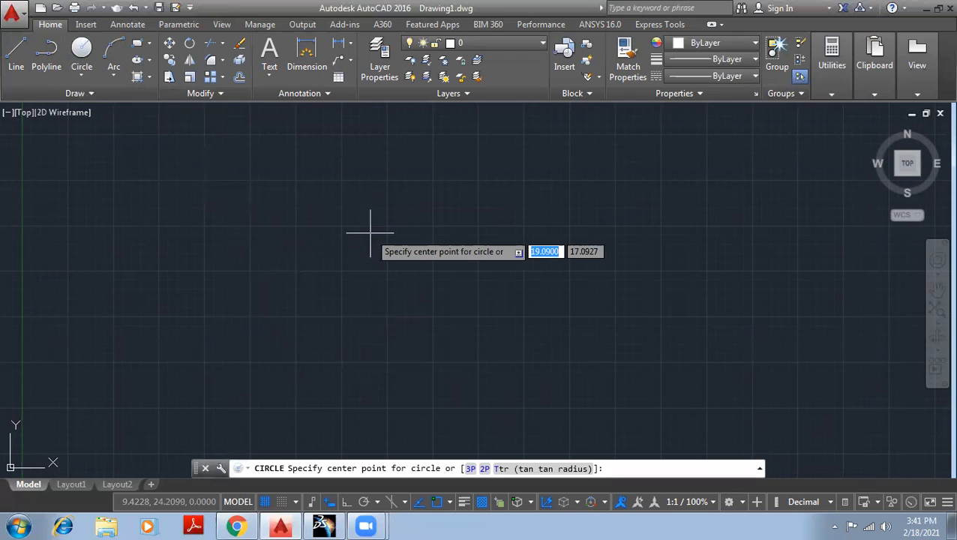
- Draw the outer concentric circle and window-select both concentric circles
click(341, 180)
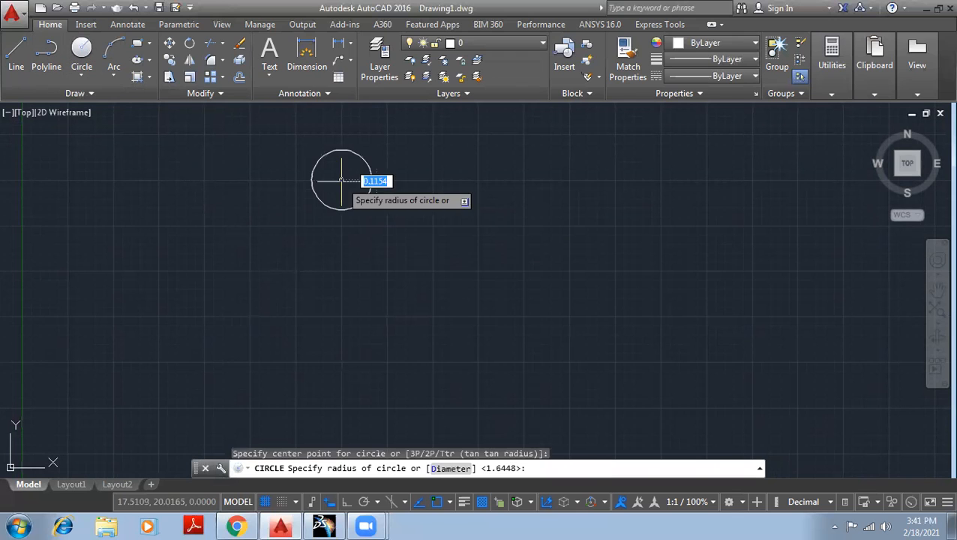
click(385, 219)
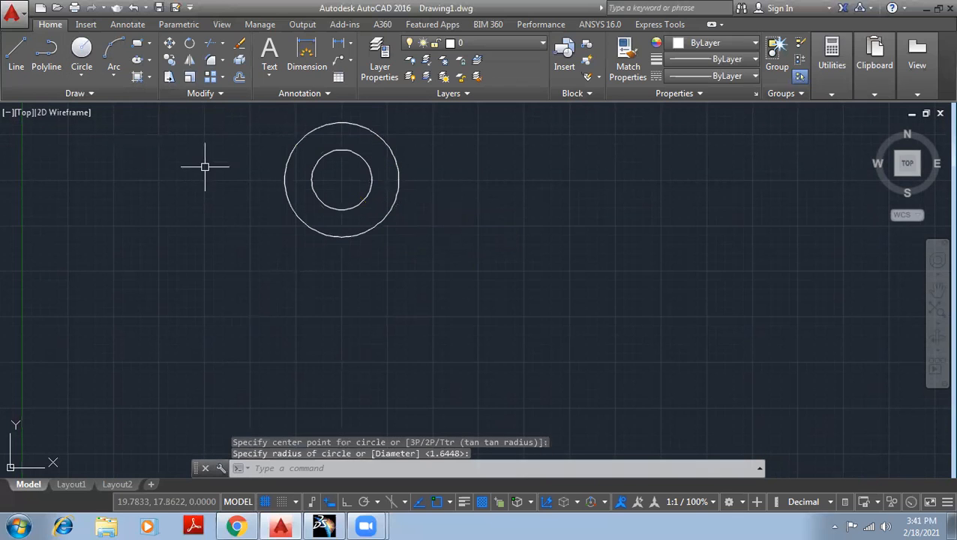
click(446, 257)
click(282, 131)
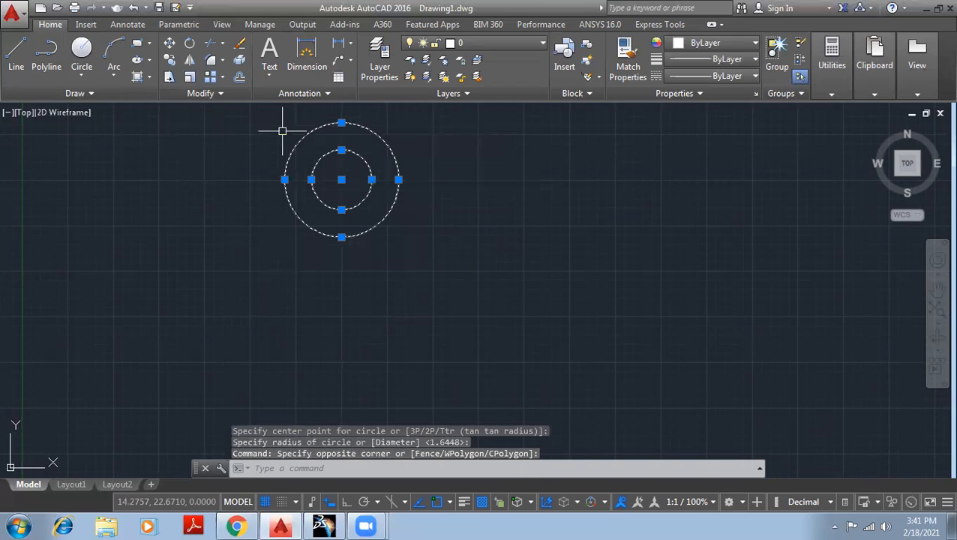
- Mirror the concentric pair about a horizontal line with Ortho on, keeping the originals
click(190, 60)
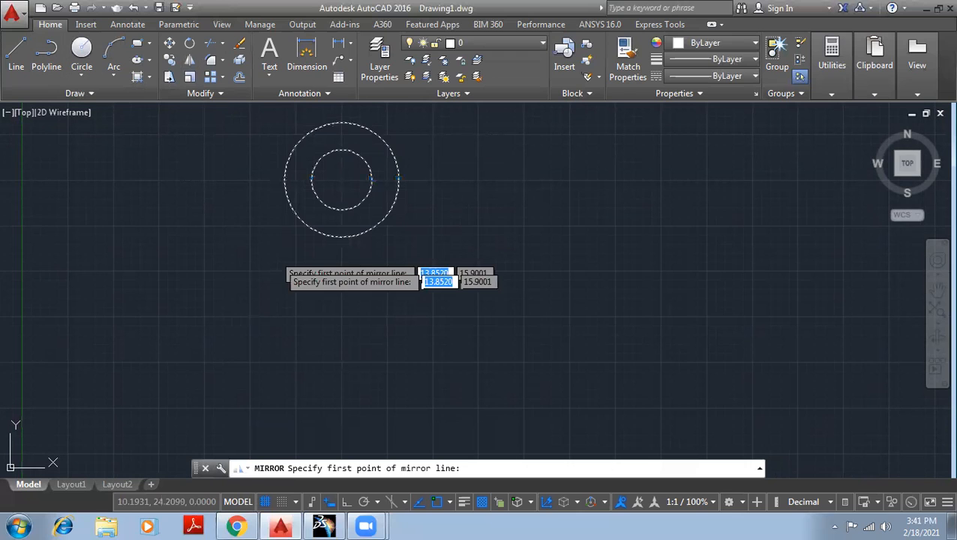
click(260, 316)
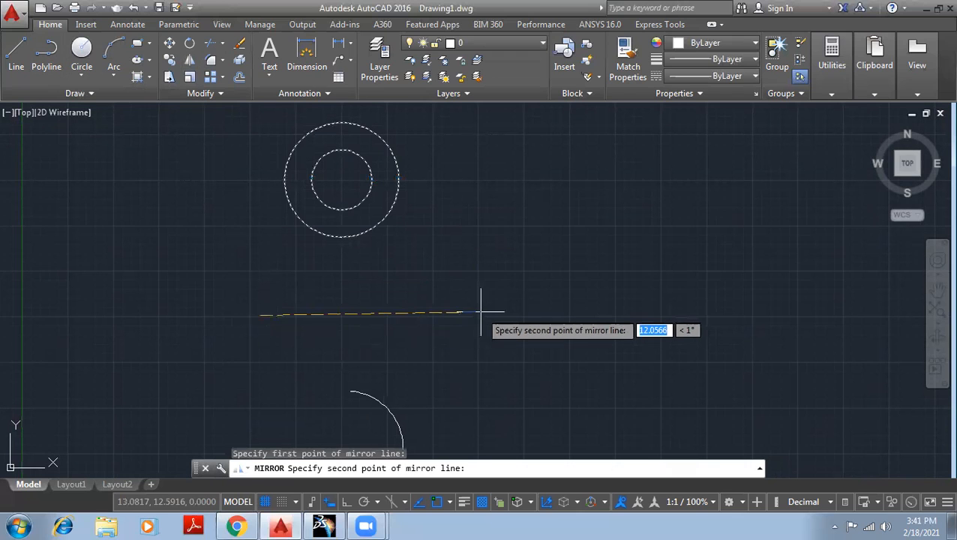
key(F8)
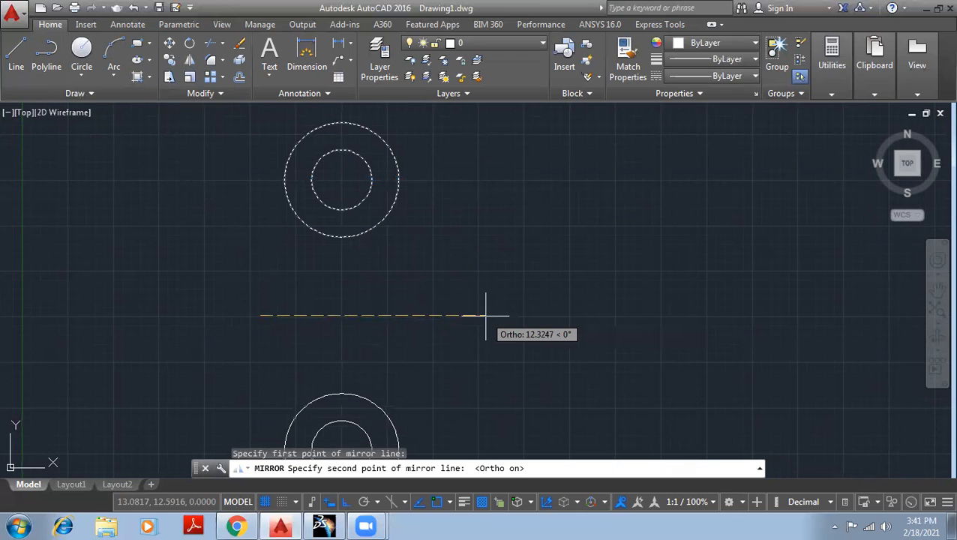
click(486, 315)
key(Down)
key(Return)
scroll(383, 258, down, 2)
middle_drag(381, 270, 342, 239)
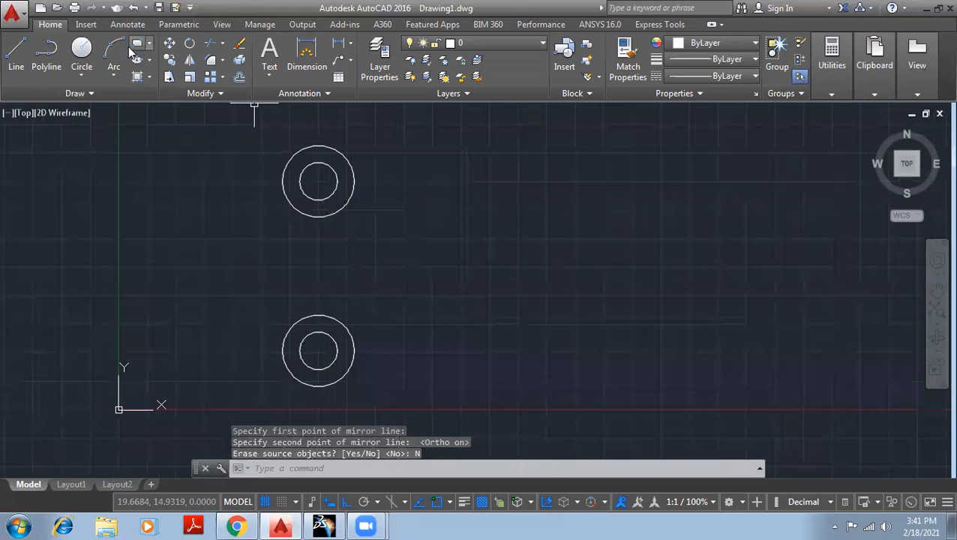
click(135, 43)
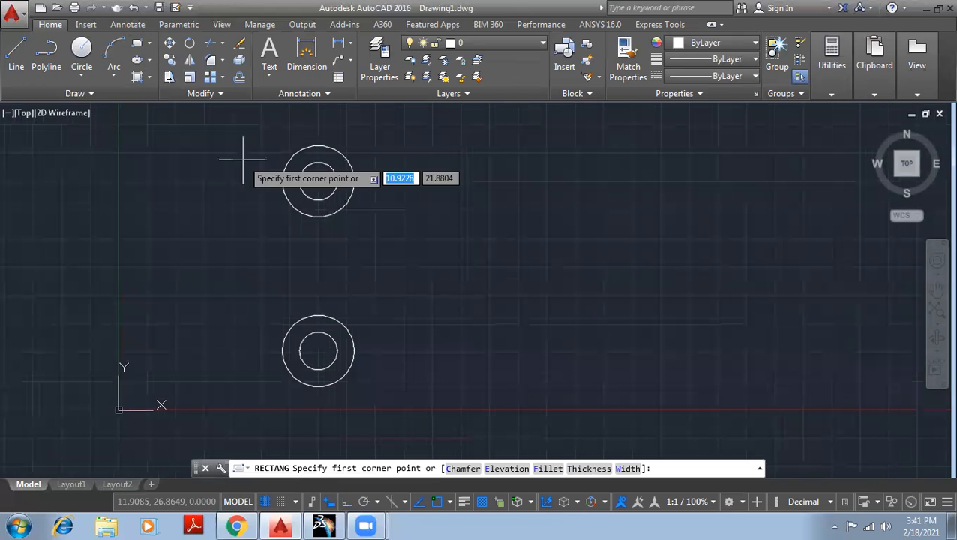
- Draw a tall rectangle linking both circle pairs and a smaller rectangle projecting to its right
click(282, 181)
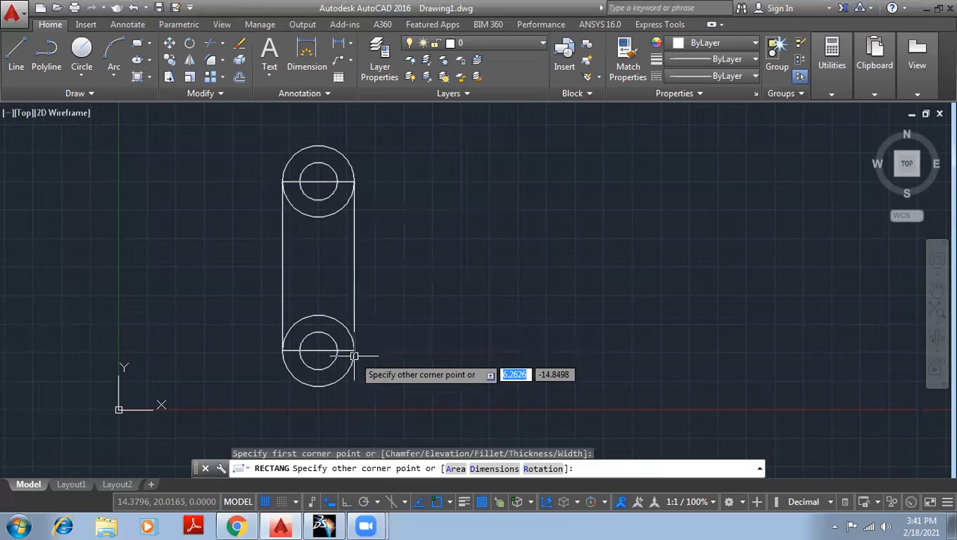
click(354, 350)
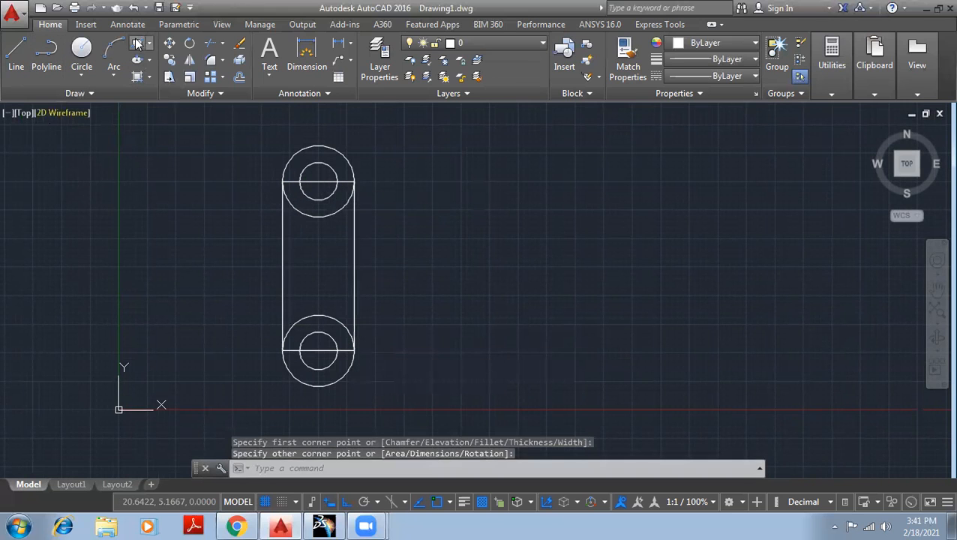
click(138, 43)
click(334, 246)
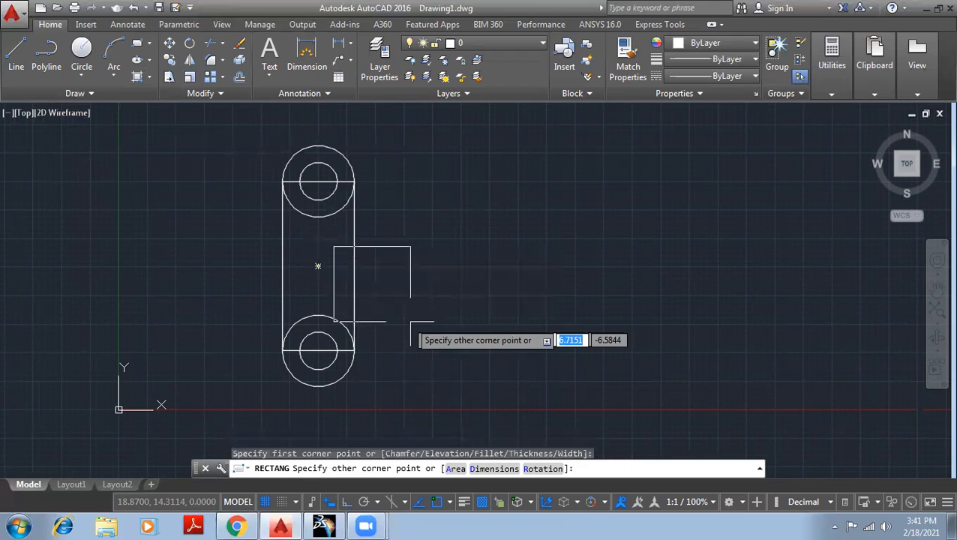
click(472, 295)
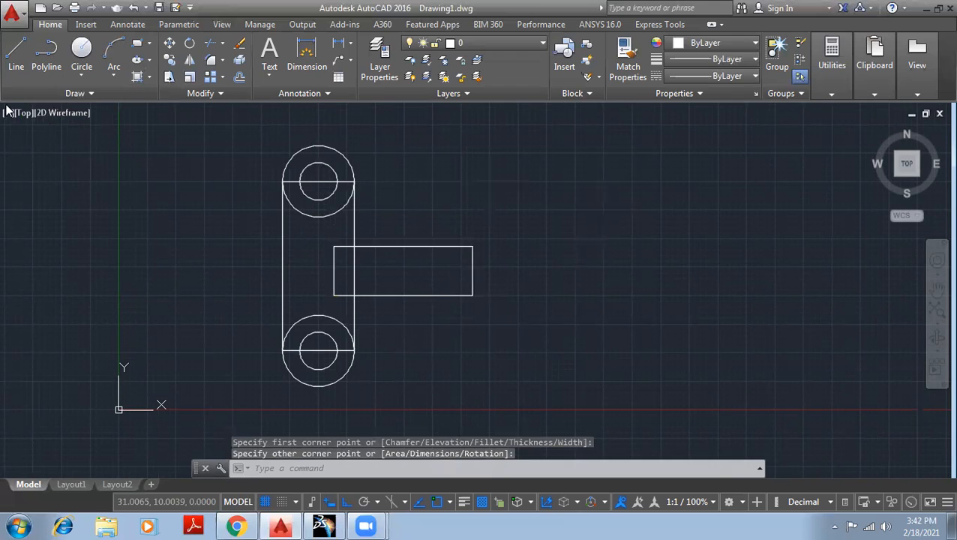
click(92, 95)
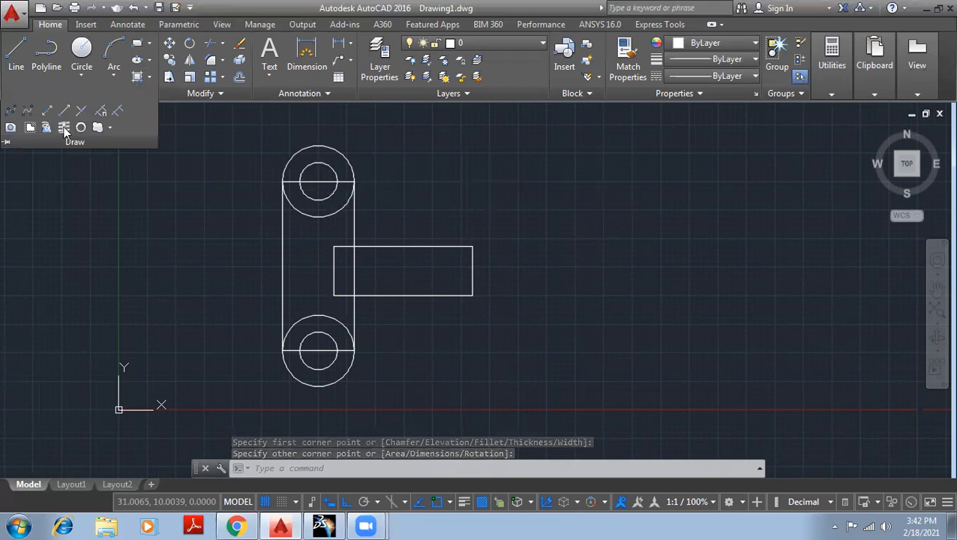
- Turn the whole link drawing's six closed loops into regions using a crossing selection
click(11, 127)
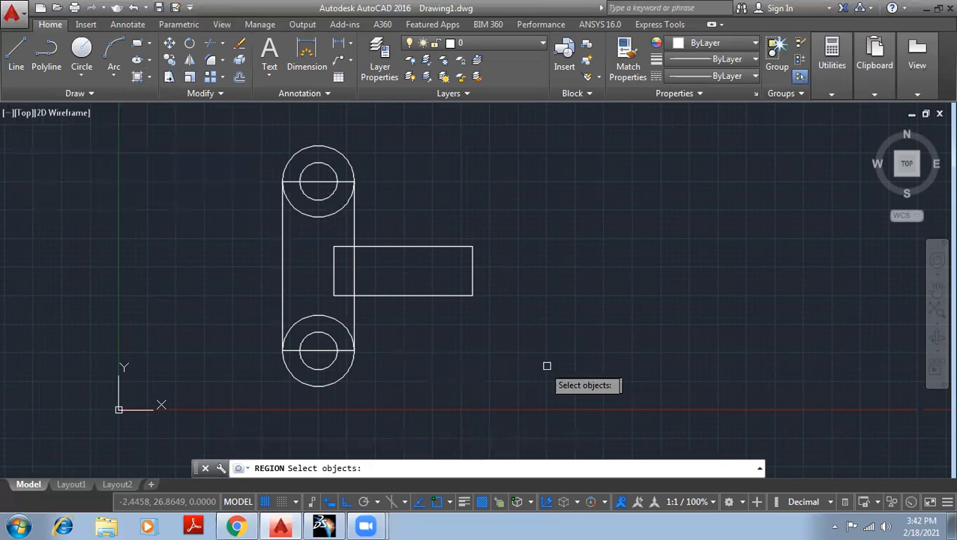
scroll(547, 368, down, 2)
click(579, 420)
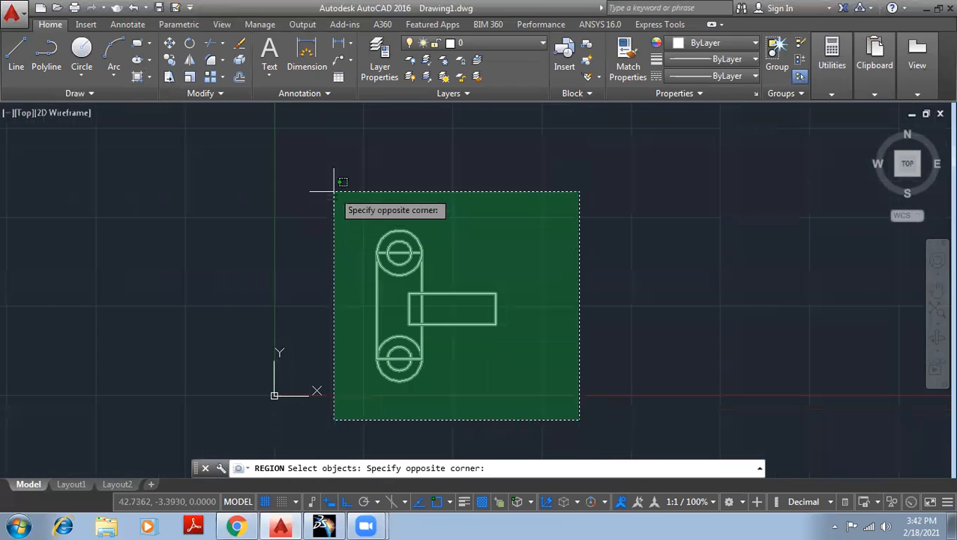
click(309, 168)
key(Return)
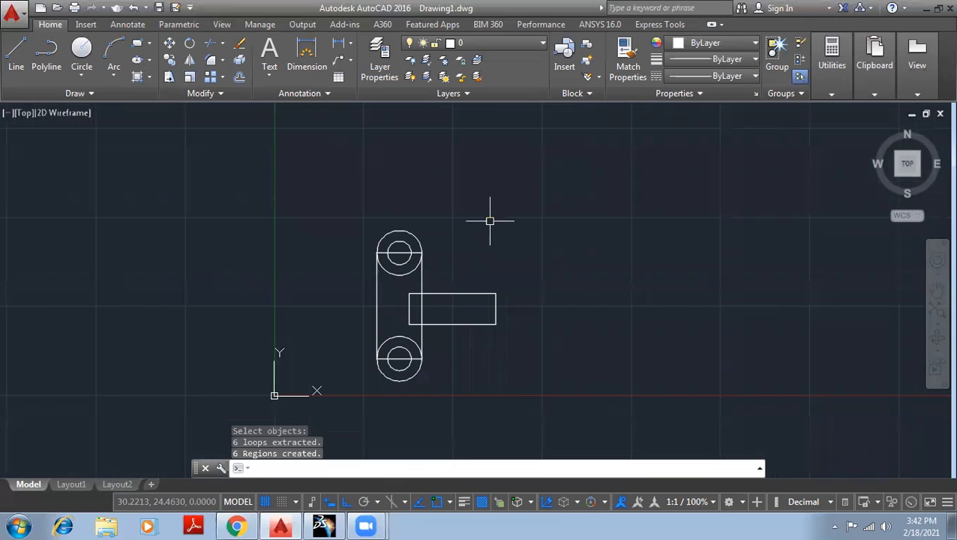
scroll(490, 221, up, 3)
mouse_move(486, 229)
middle_down()
mouse_move(409, 199)
mouse_move(412, 188)
mouse_move(406, 203)
mouse_move(405, 192)
middle_up()
scroll(412, 188, down, 2)
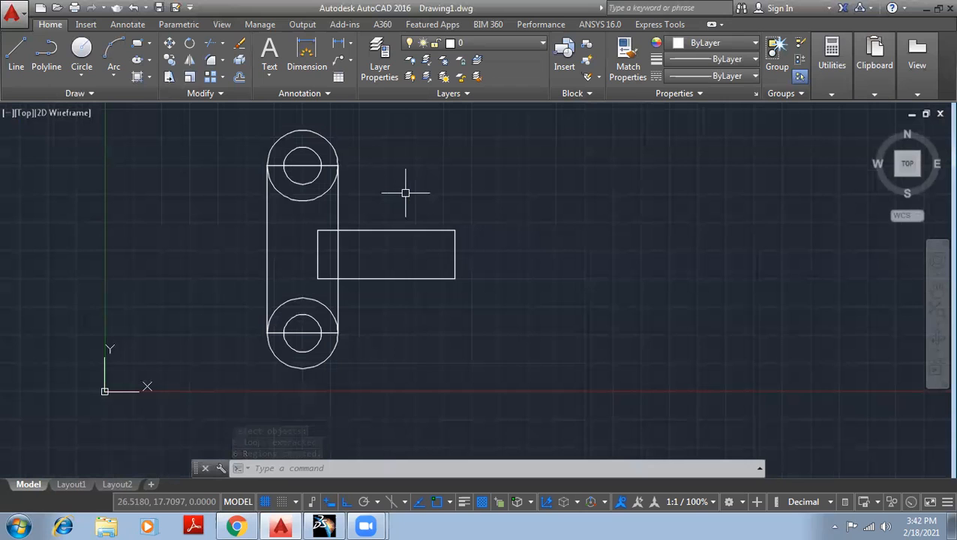
- Start UNION from the 'un' autocomplete, then search the Windows Start menu for Paint
text(un)
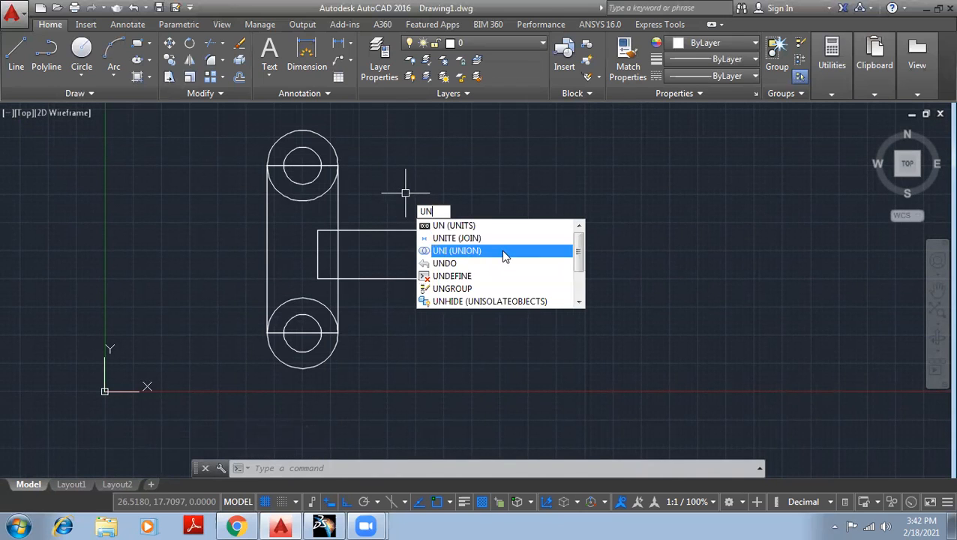
click(503, 253)
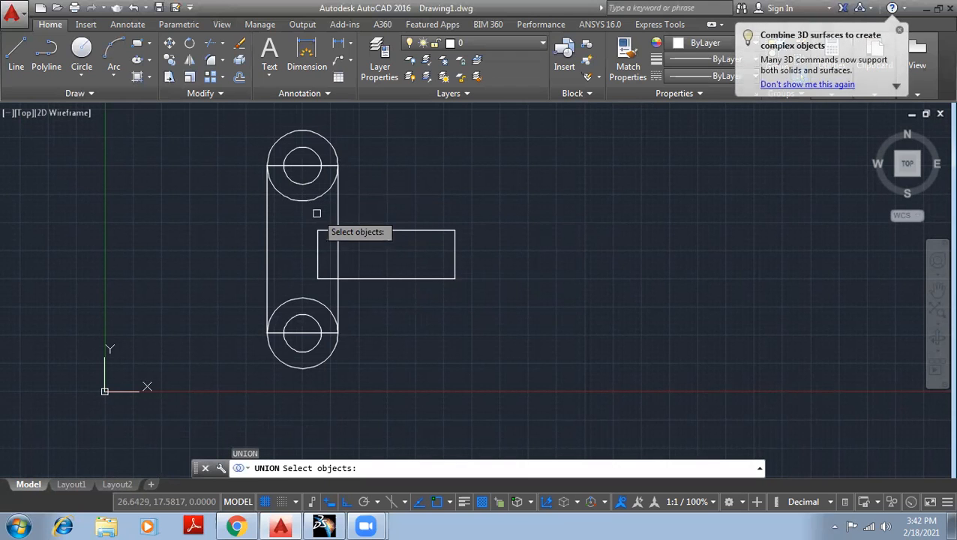
click(50, 93)
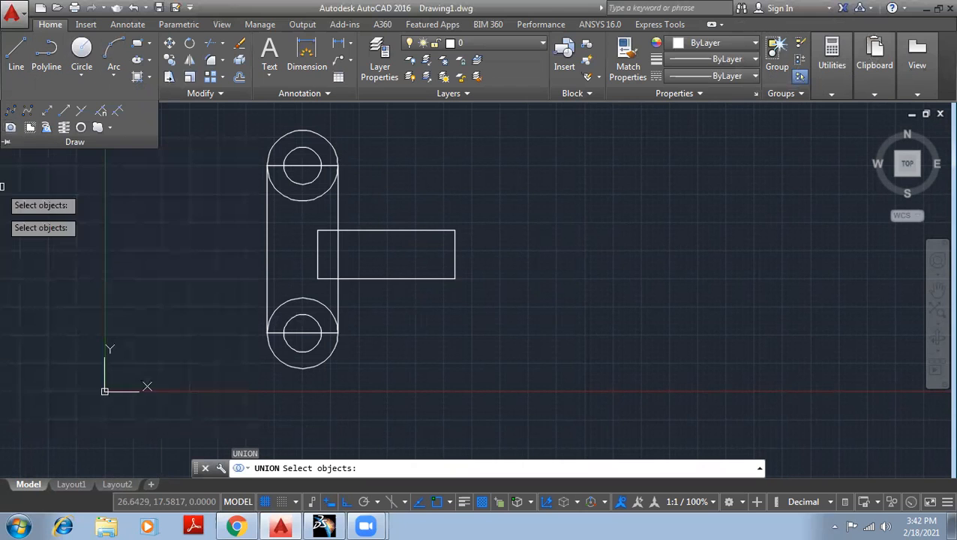
click(18, 525)
text(paint)
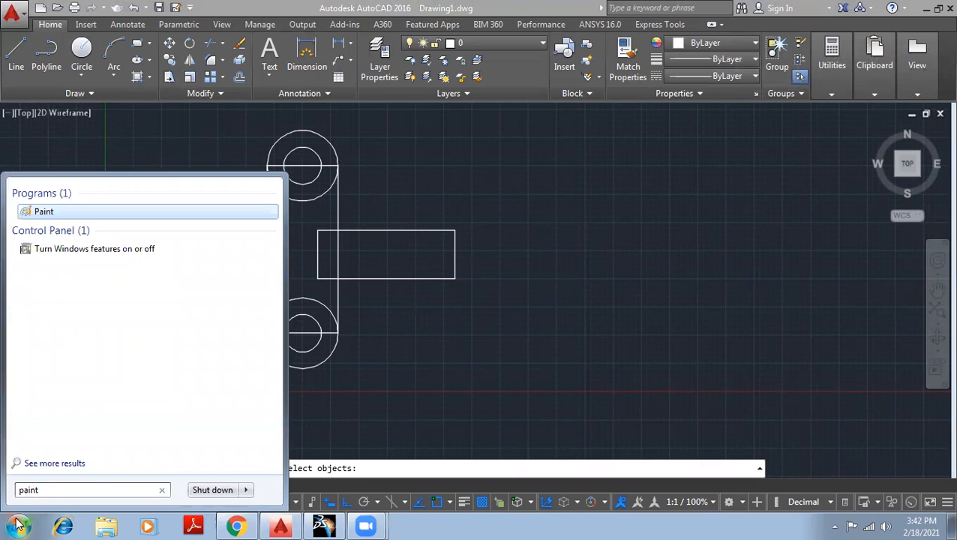
- Launch Paint and paste the captured AutoCAD screenshot into the canvas
click(18, 525)
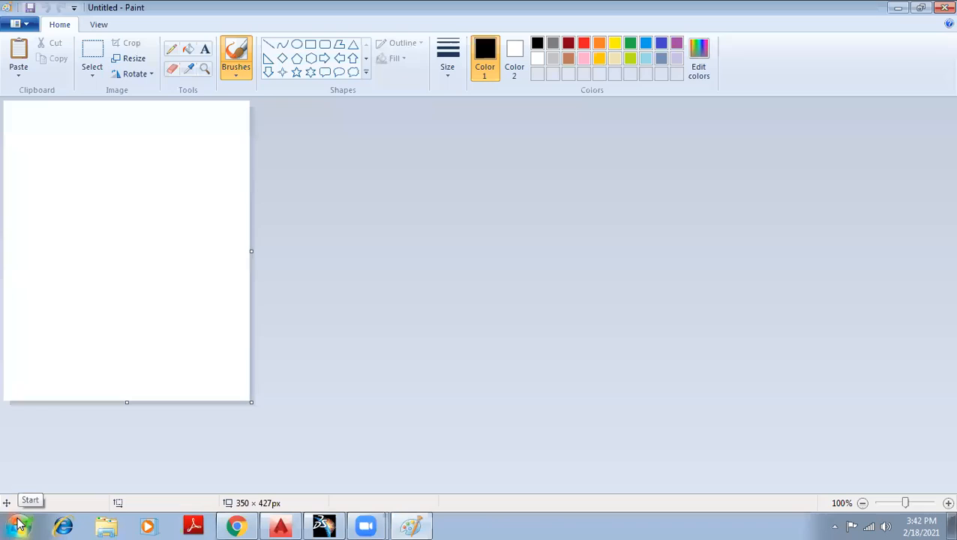
key(ctrl+v)
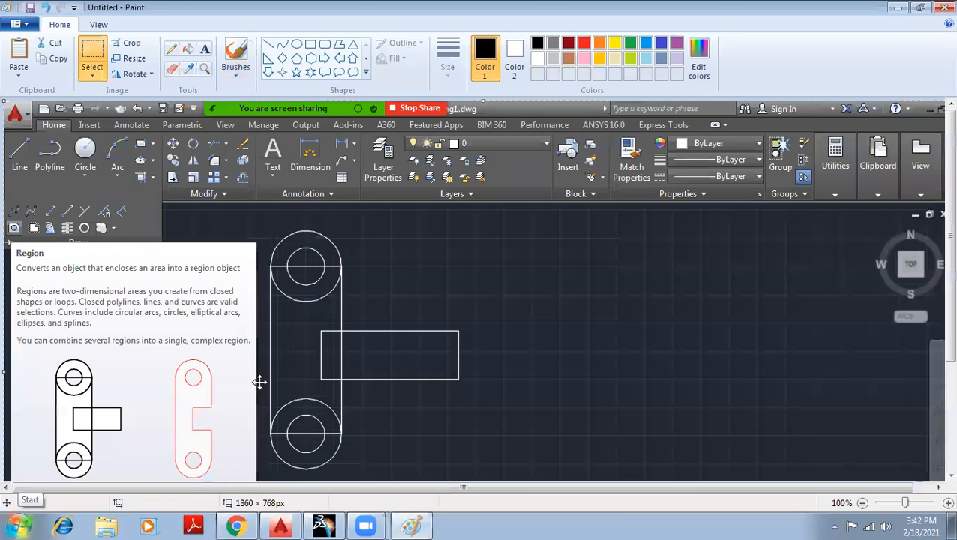
scroll(141, 81, down, 1)
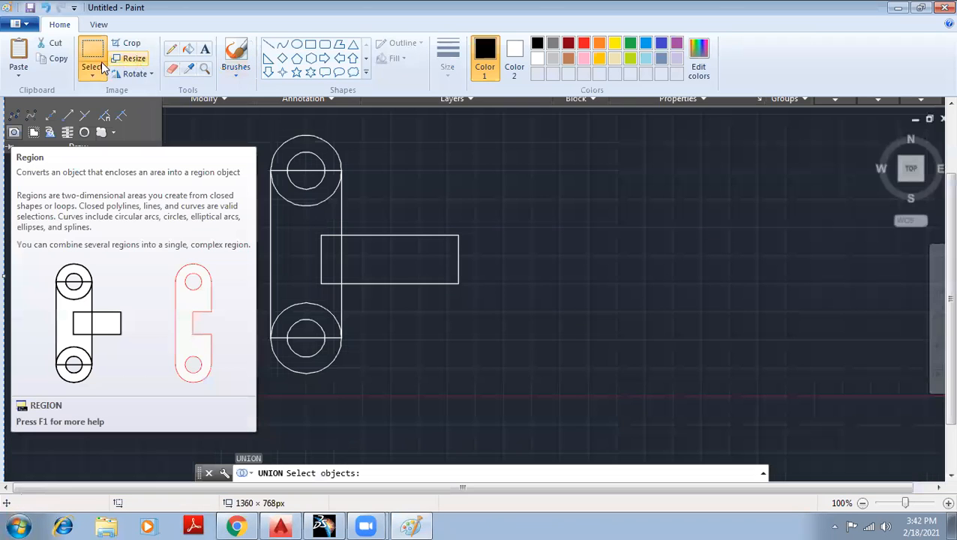
- Draw black pencil marks around the red region and along the plate sketch, then return to AutoCAD
click(171, 49)
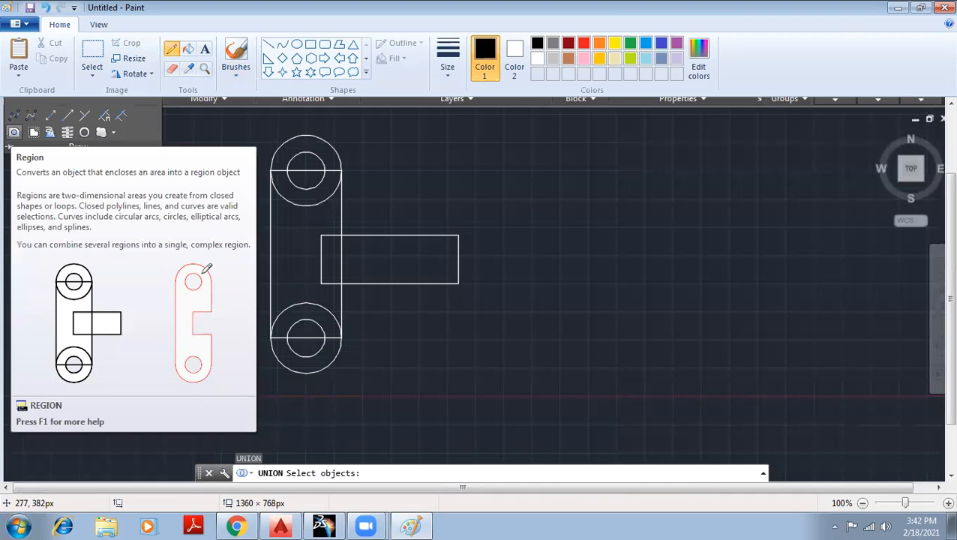
mouse_move(187, 258)
mouse_down()
mouse_move(155, 331)
mouse_move(205, 405)
mouse_move(199, 250)
mouse_up()
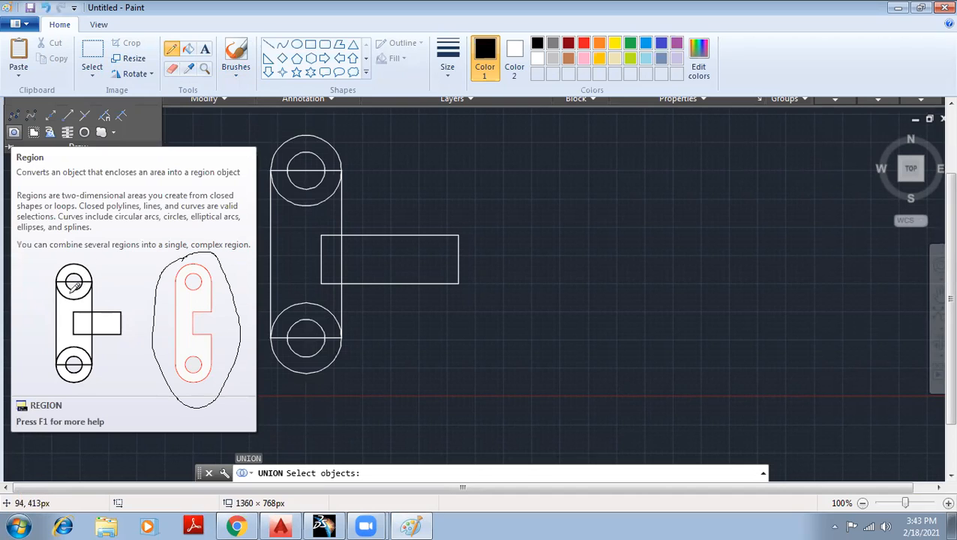
drag(70, 295, 66, 350)
drag(73, 302, 73, 294)
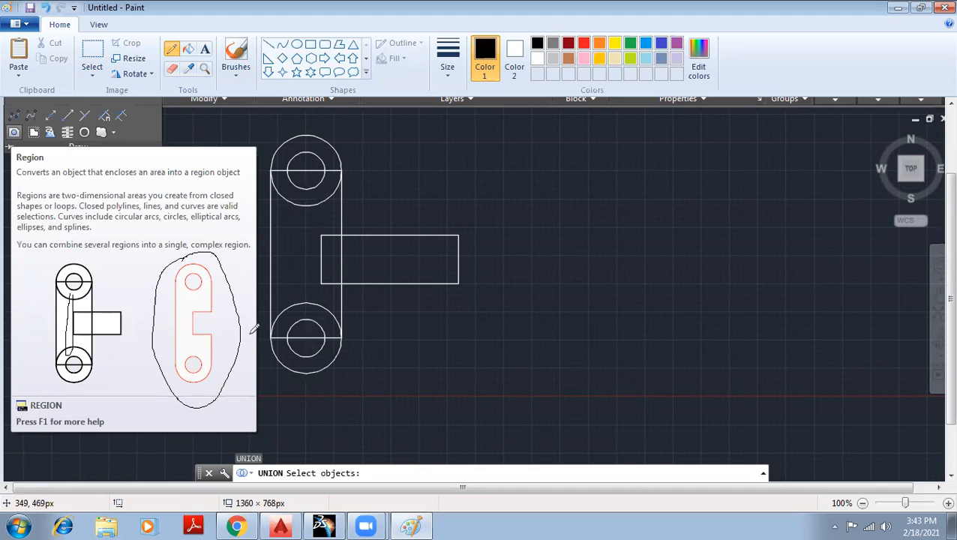
key(alt+Tab)
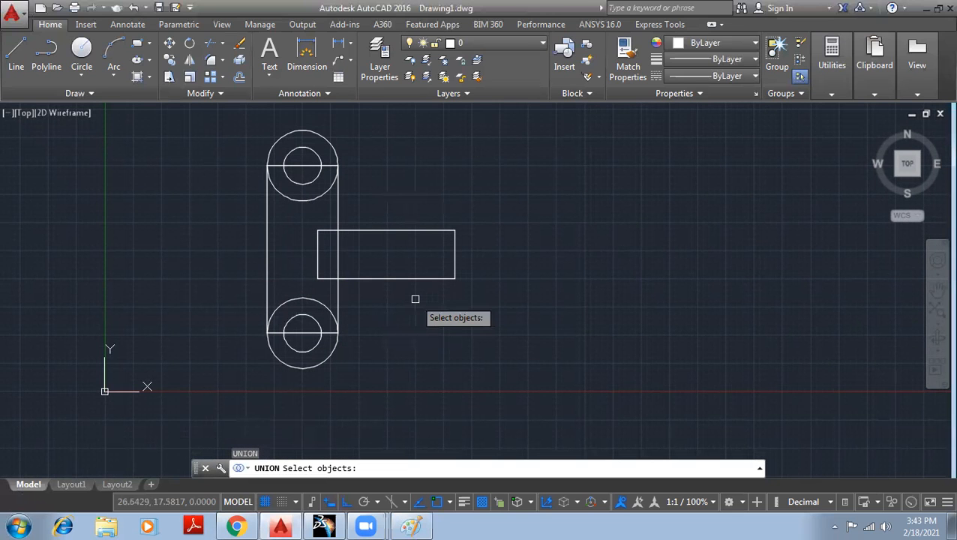
mouse_move(301, 197)
mouse_down()
mouse_move(300, 328)
mouse_move(300, 300)
mouse_up()
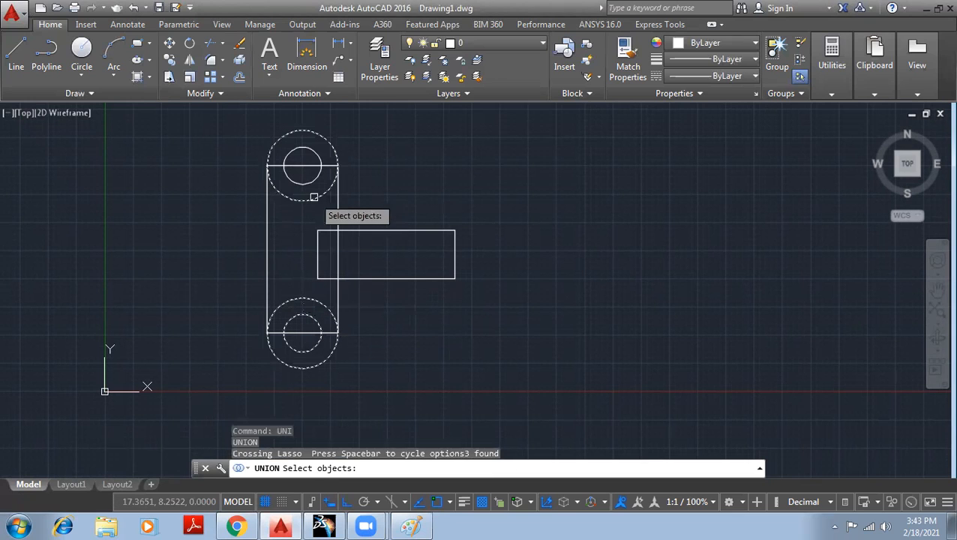
key(Escape)
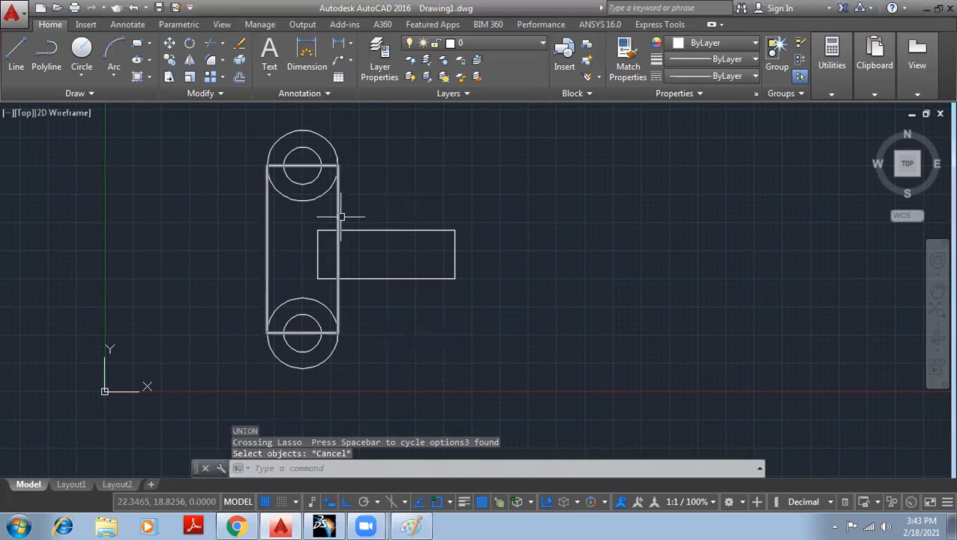
key(Return)
drag(295, 195, 295, 321)
key(Return)
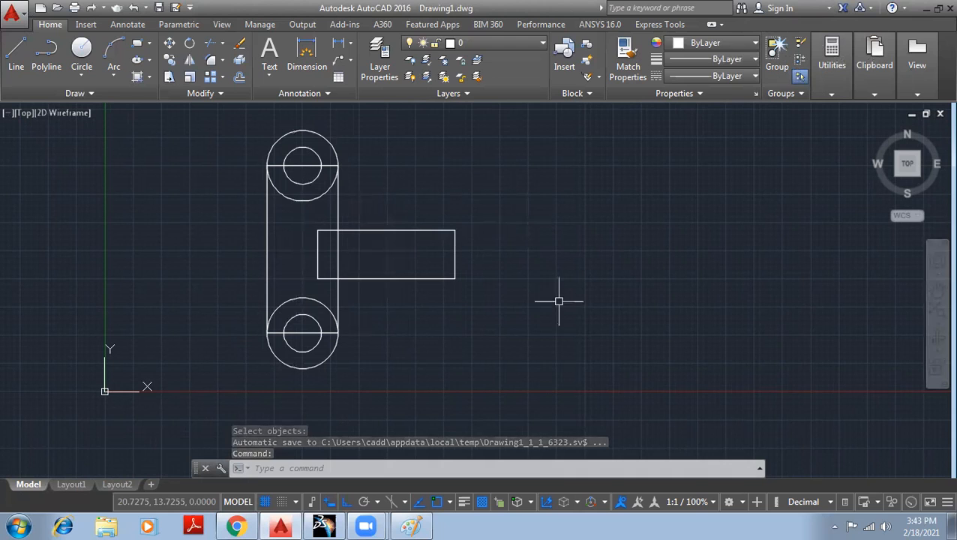
- Convert the plate's outlines to regions using the Region tool with a crossing window
click(76, 94)
click(9, 127)
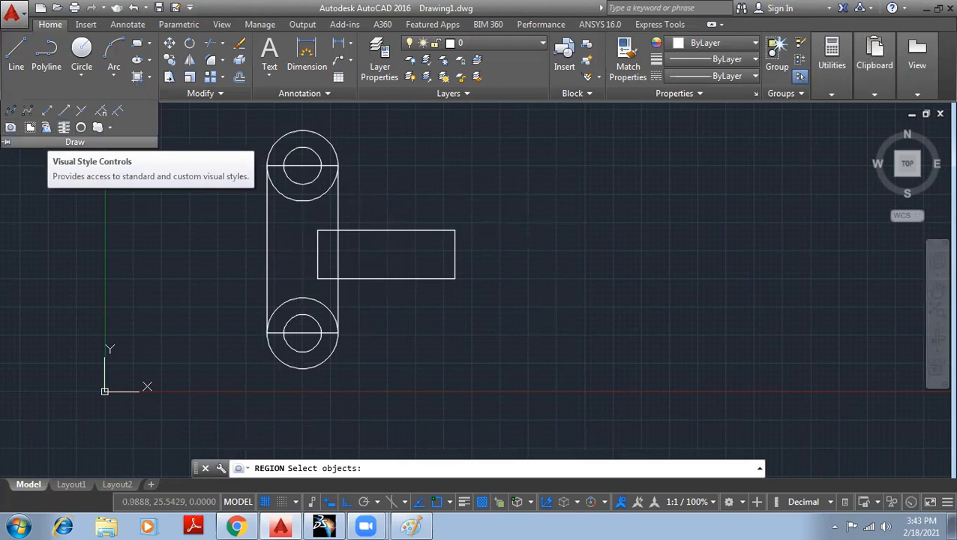
click(562, 413)
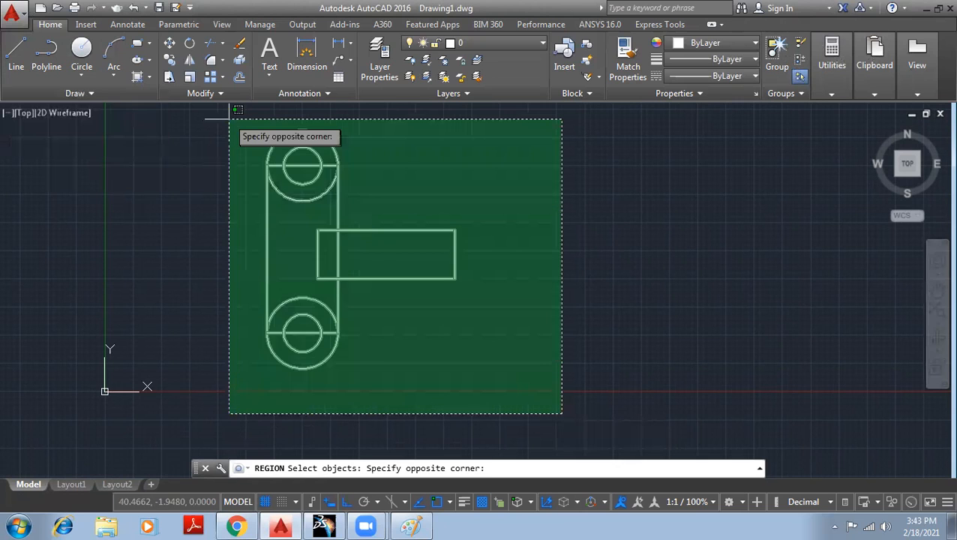
click(230, 118)
key(Return)
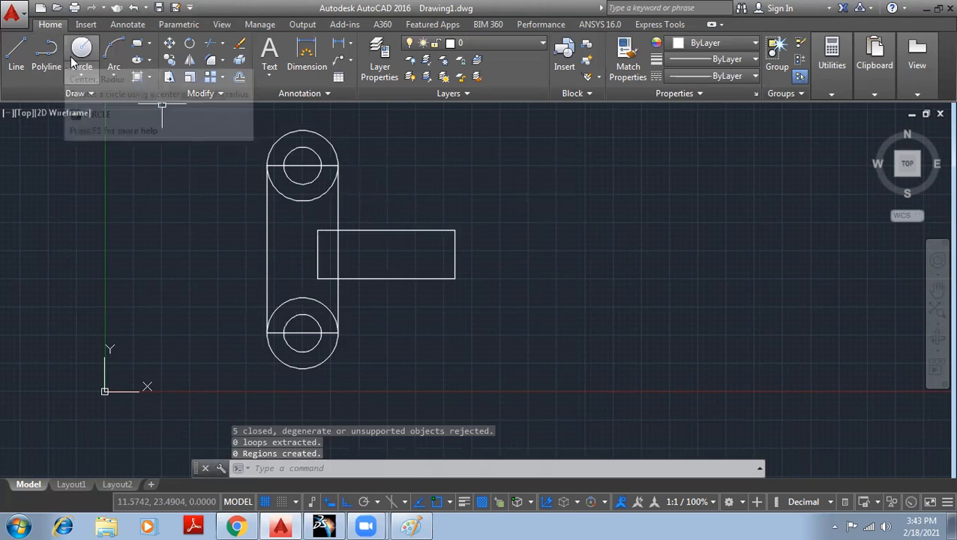
- Union the outer circles and link rectangle into one rounded plate region with UNI
text(UNI)
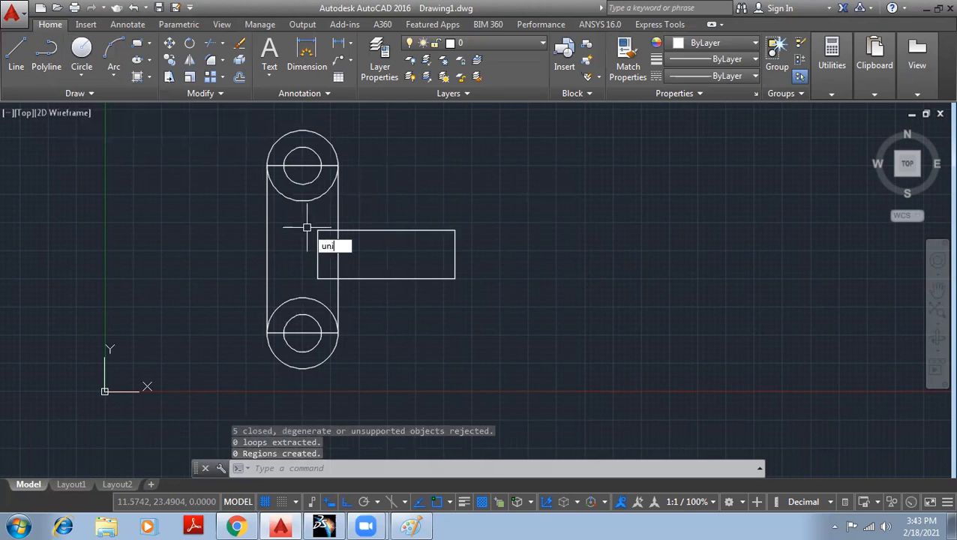
key(Return)
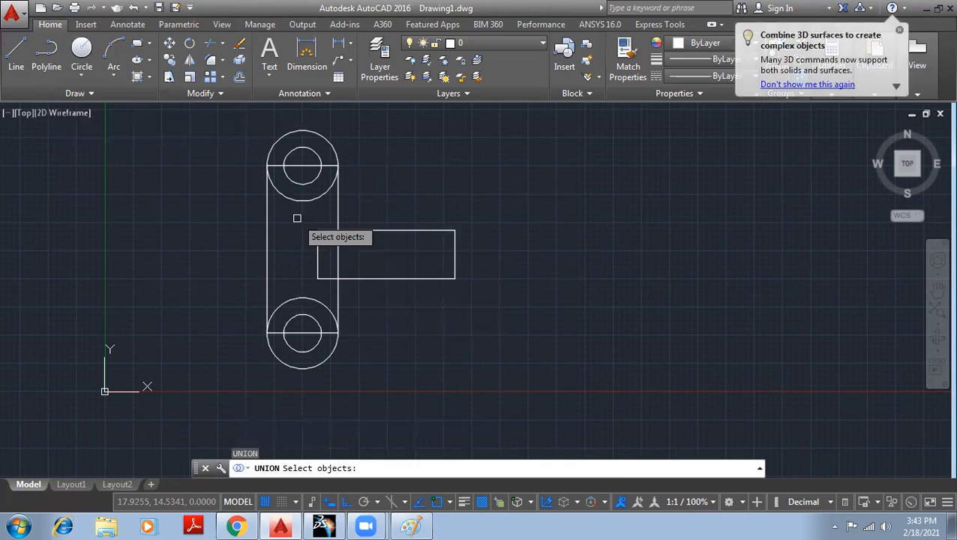
click(269, 213)
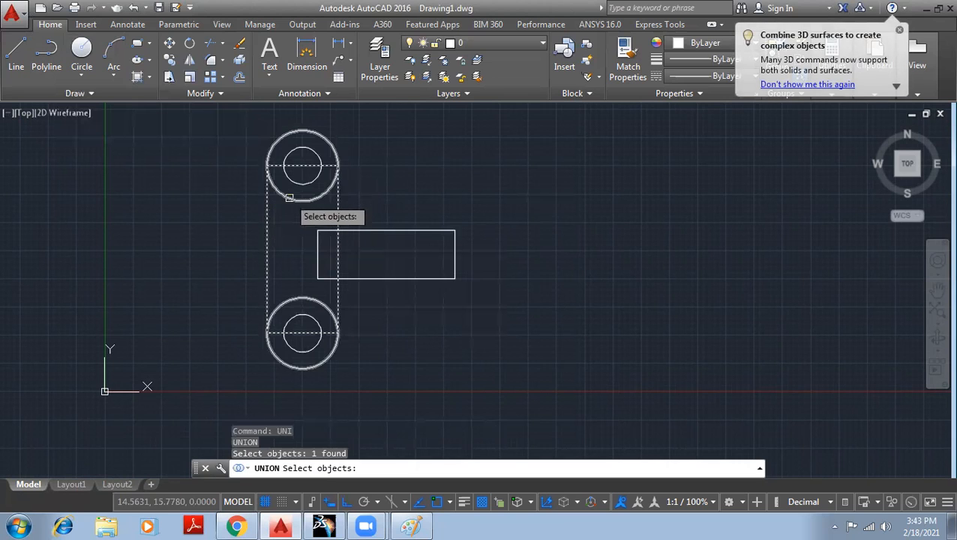
click(273, 316)
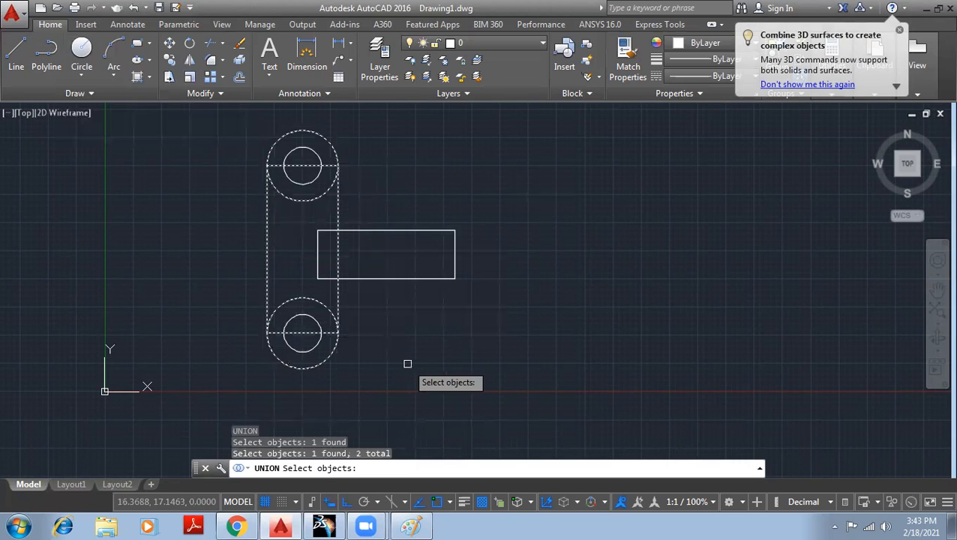
key(Return)
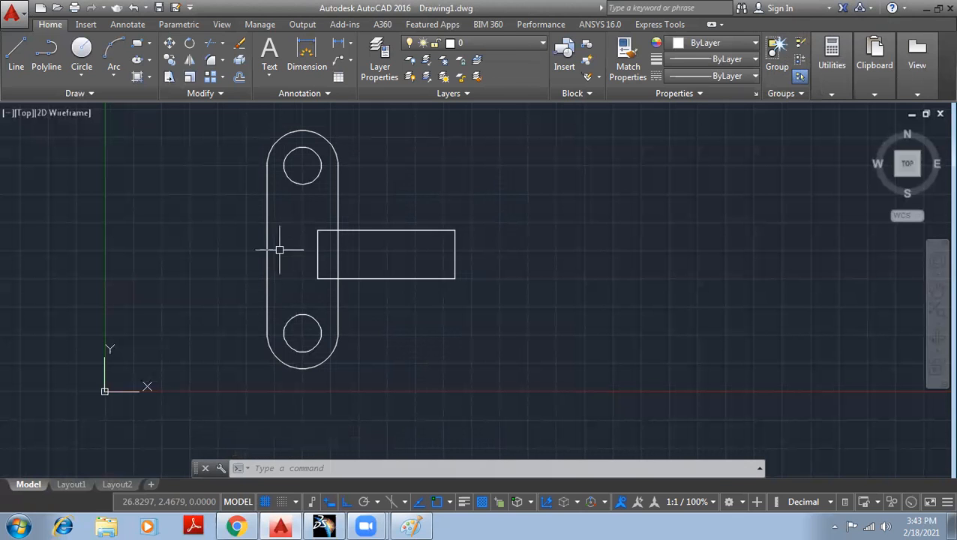
key(alt+Tab)
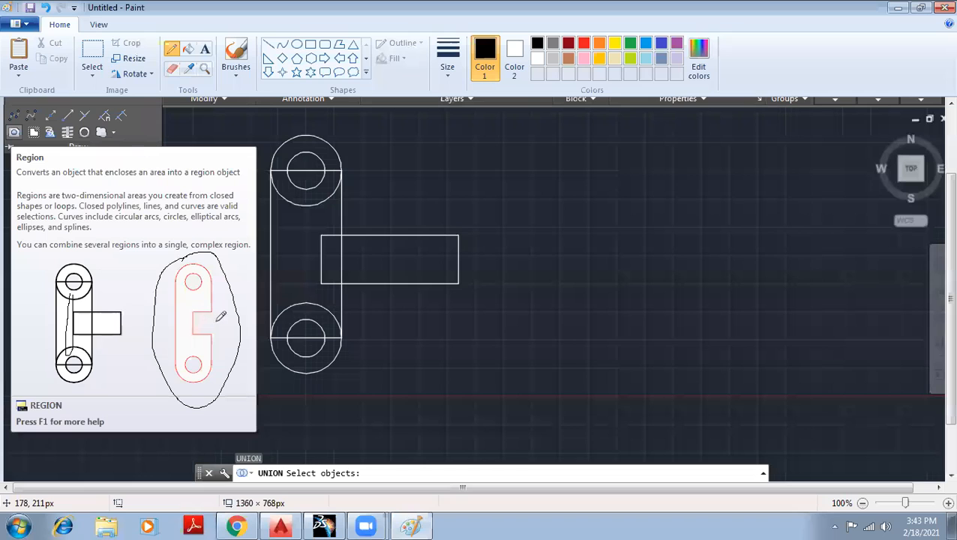
- Mark the notch of the red region outline with a small pencil loop in Paint
drag(204, 320, 216, 321)
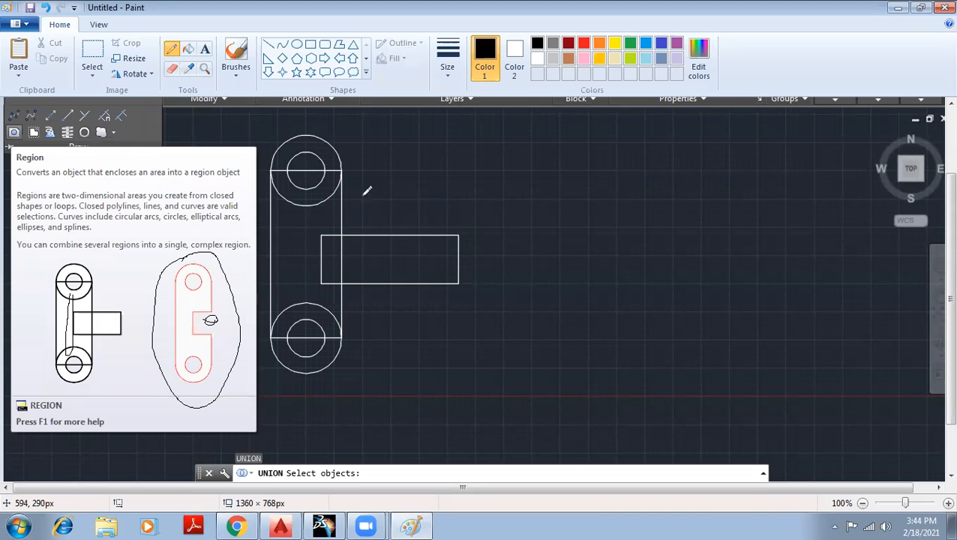
key(alt+Tab)
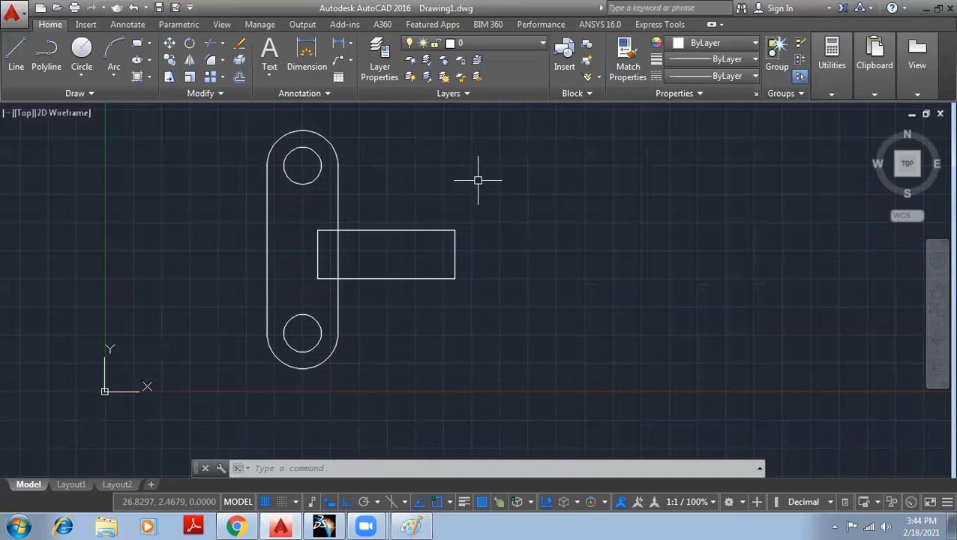
- Subtract the side rectangle from the plate region, cutting a notch into its right edge
text(SU)
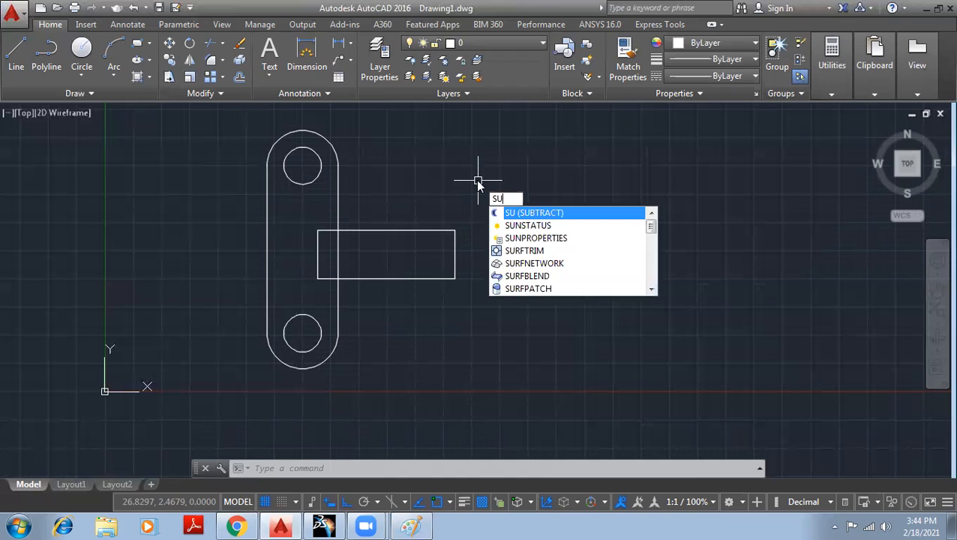
key(Return)
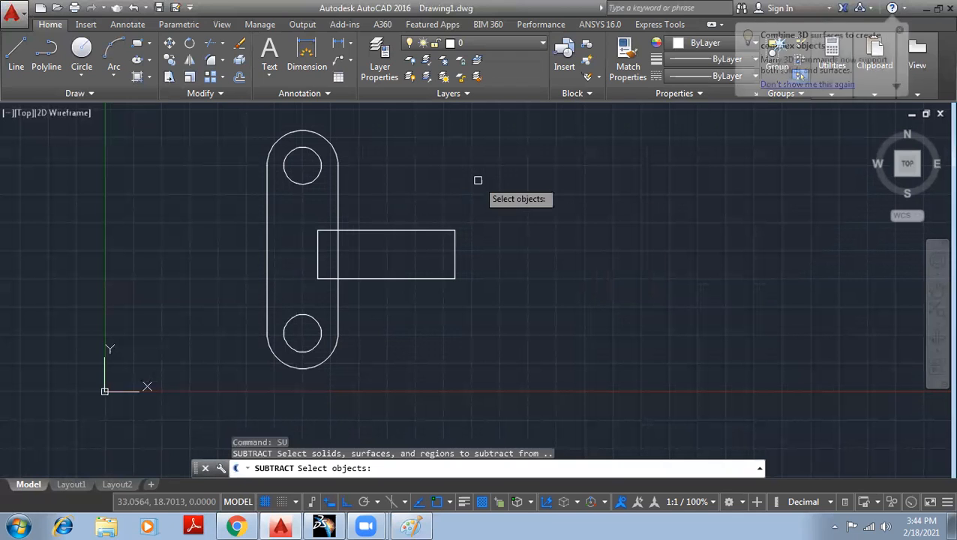
click(338, 195)
key(Return)
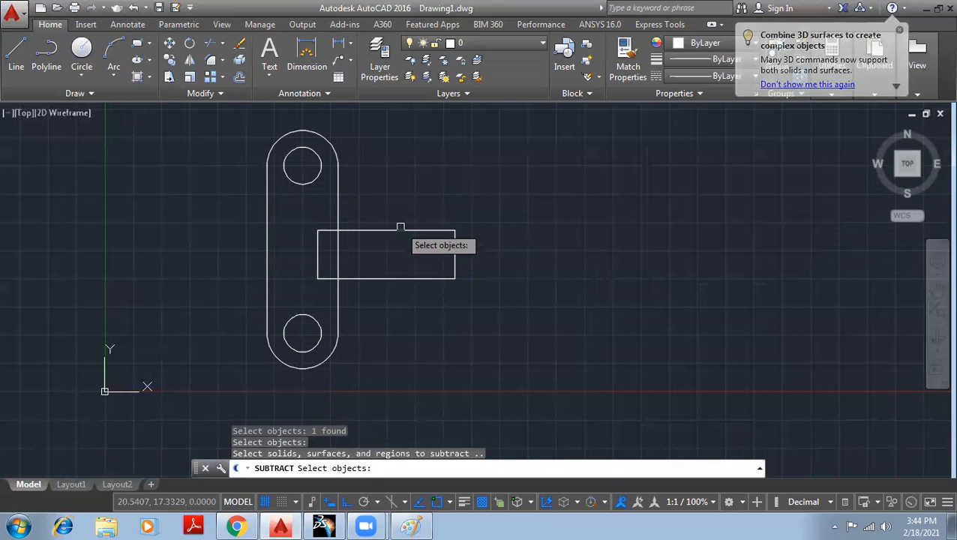
click(398, 230)
key(Return)
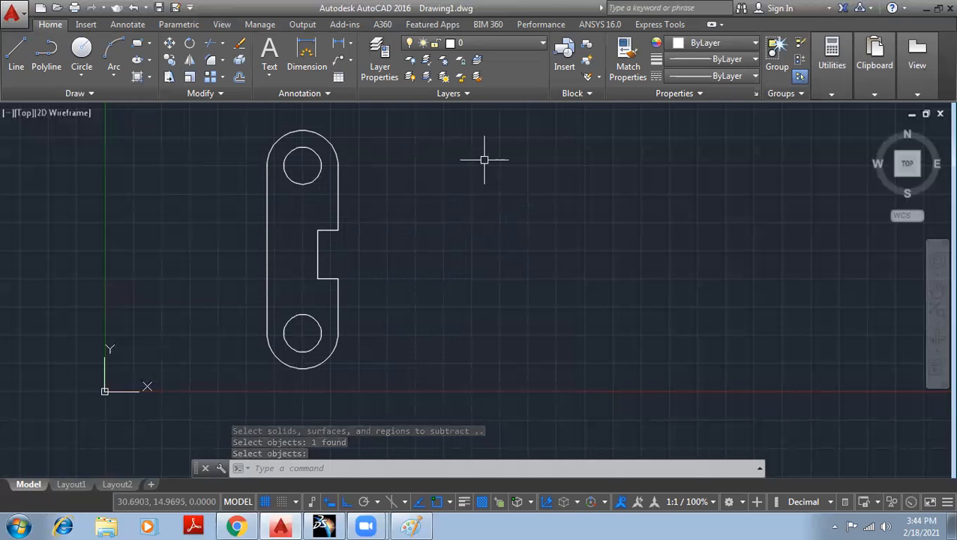
- Set the visual style to Realistic and the workspace to 3D Basics
click(83, 93)
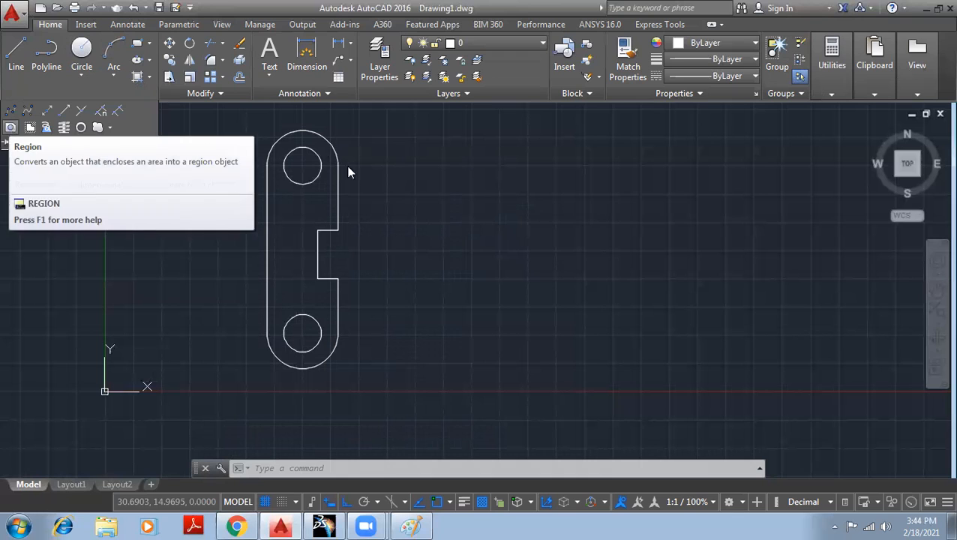
click(64, 113)
click(125, 197)
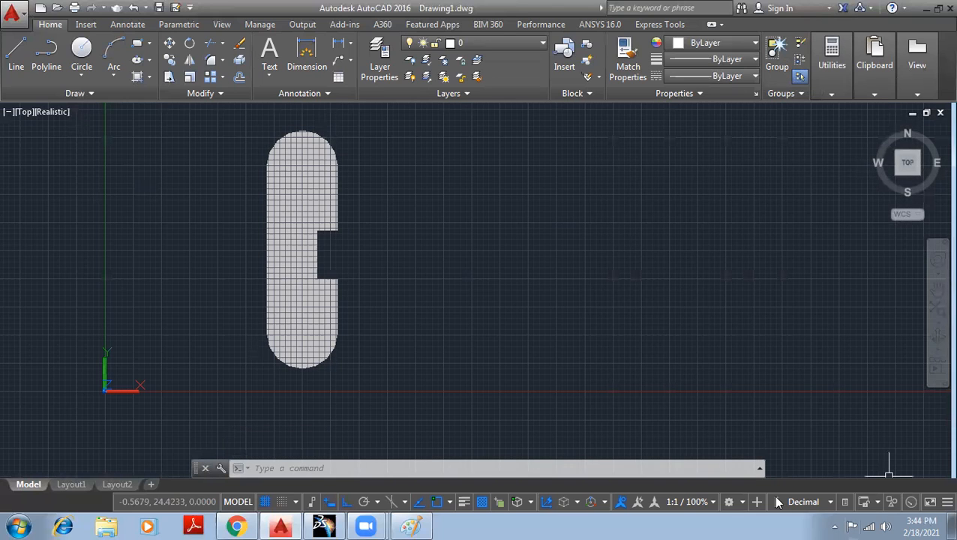
click(741, 503)
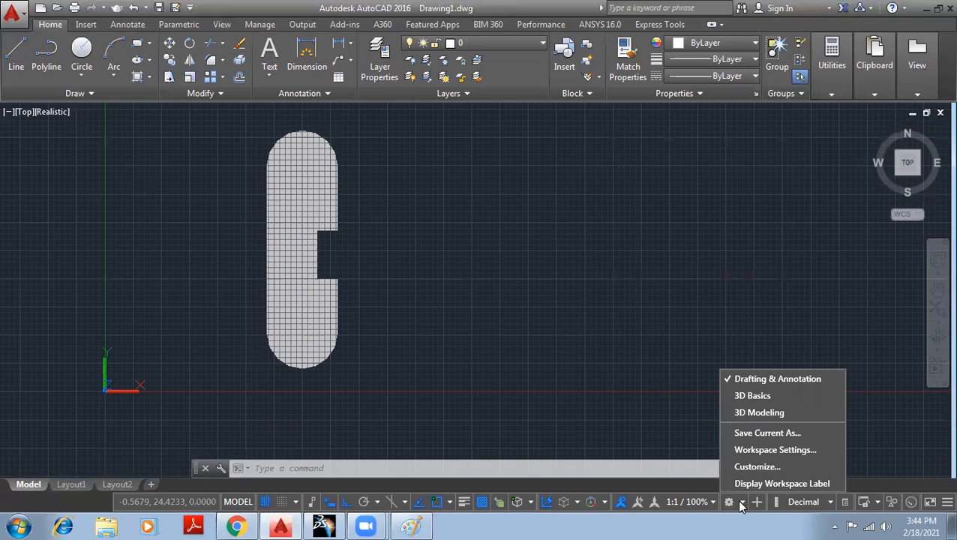
click(759, 396)
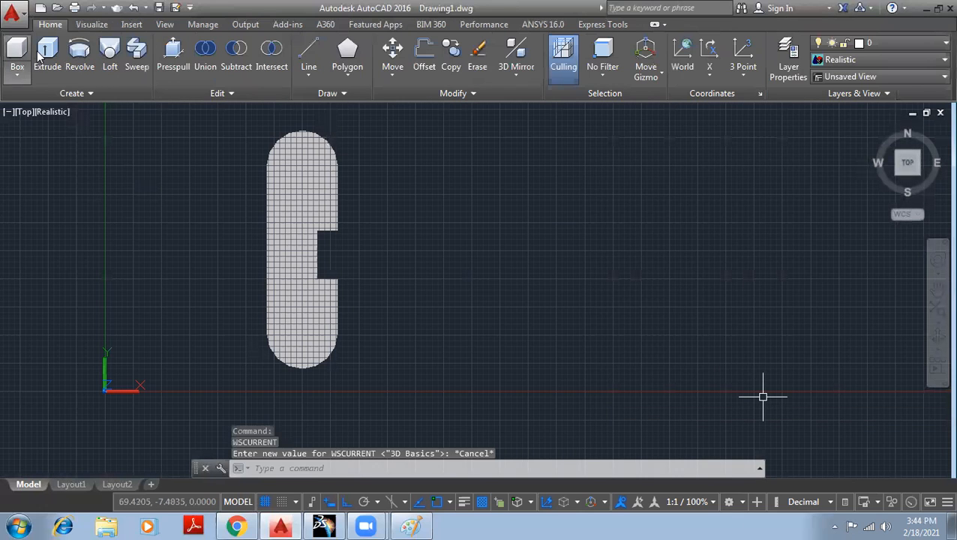
- Extrude the notched plate profile upward into a solid, viewed isometrically
click(48, 57)
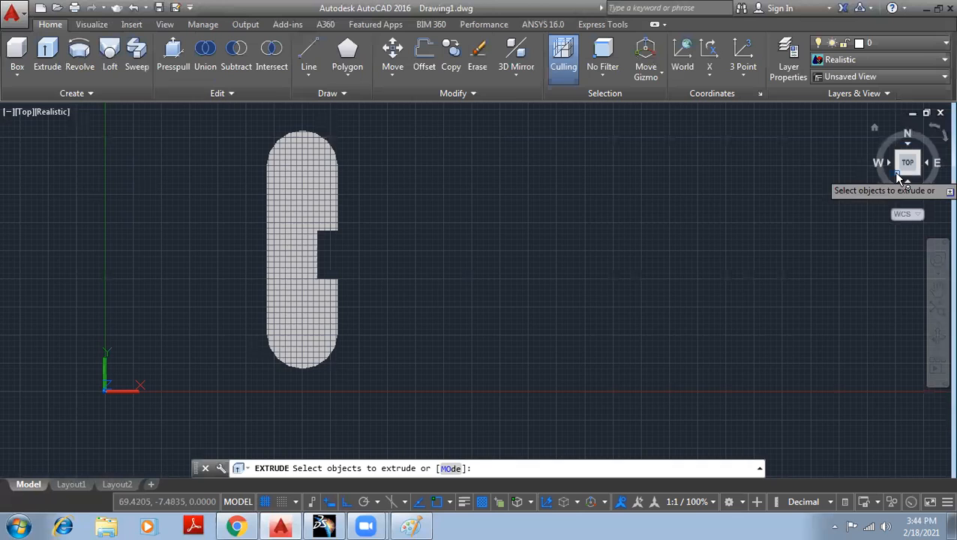
drag(892, 171, 898, 177)
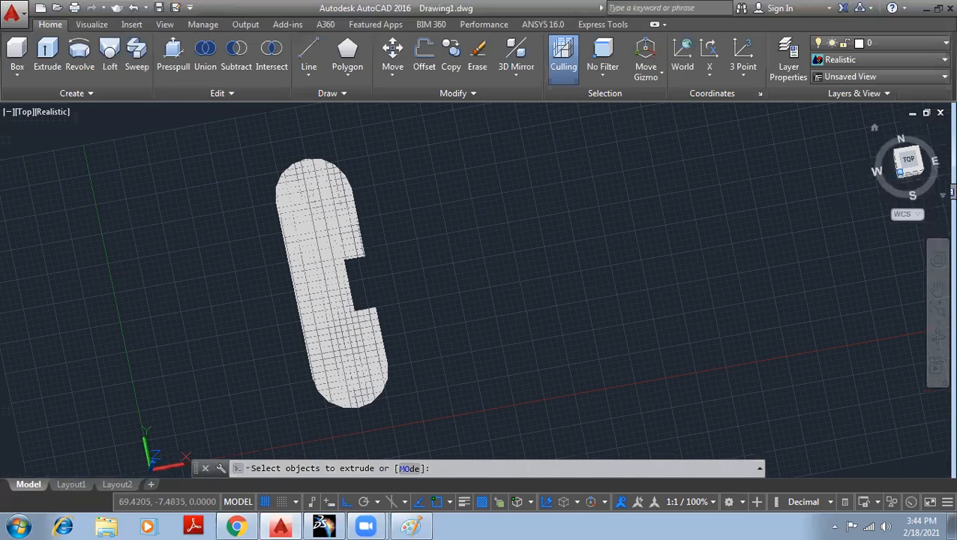
click(899, 173)
click(569, 372)
key(Return)
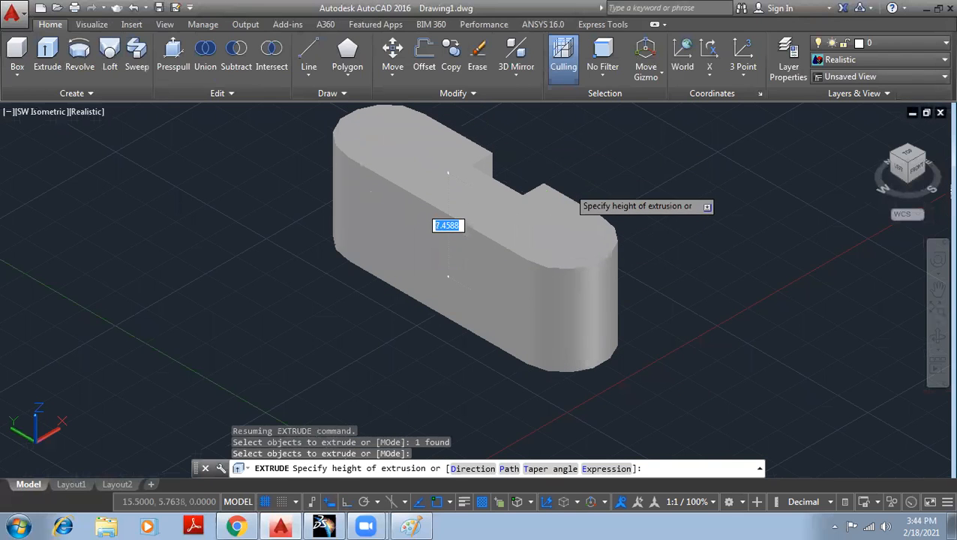
click(566, 197)
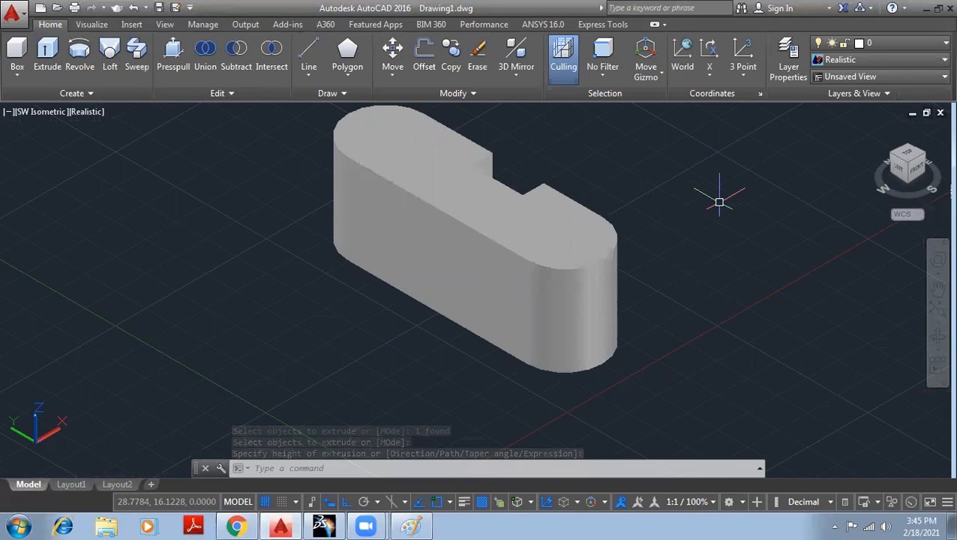
- Switch the workspace back to Drafting & Annotation
click(806, 501)
click(800, 347)
click(742, 502)
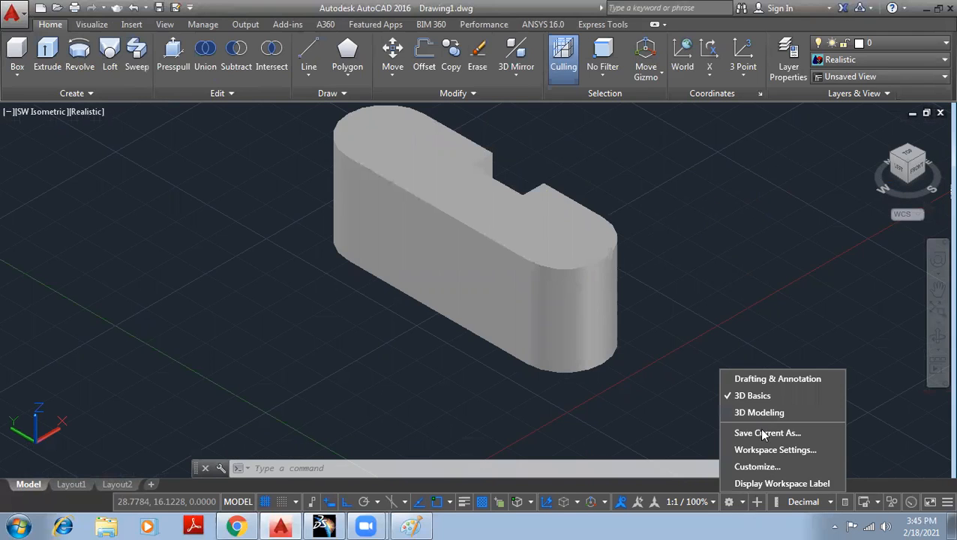
click(767, 380)
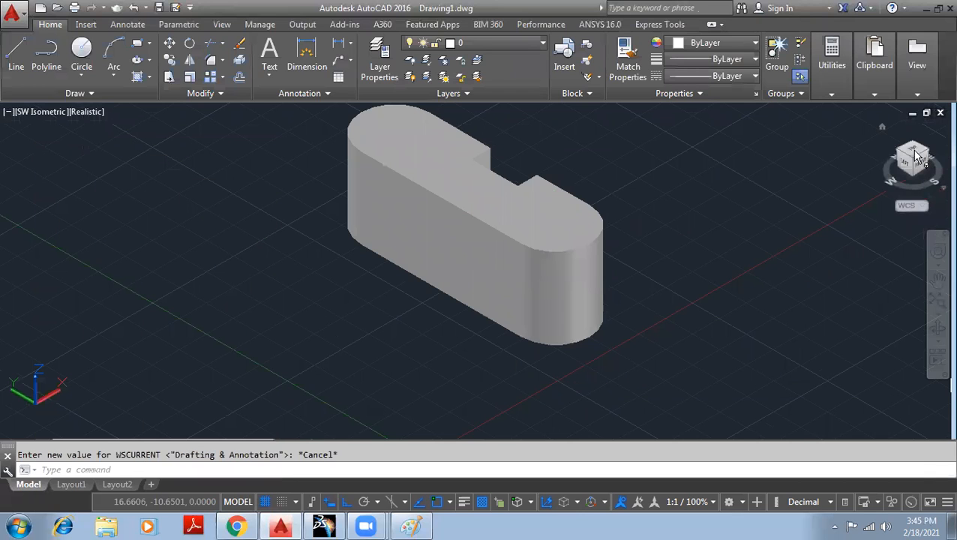
- Undo the extrusion and return to 2D Wireframe in the Drafting & Annotation workspace
key(ctrl+z)
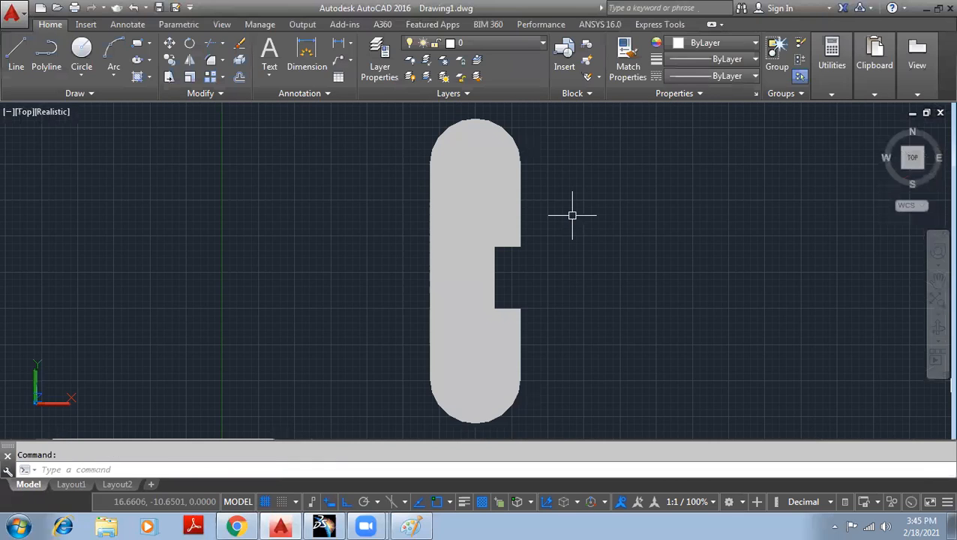
key(ctrl+z)
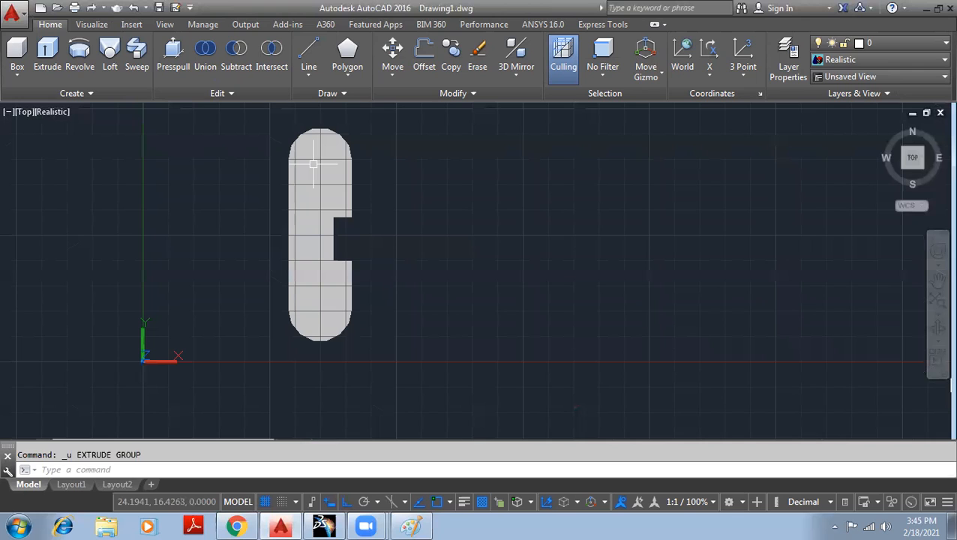
click(49, 111)
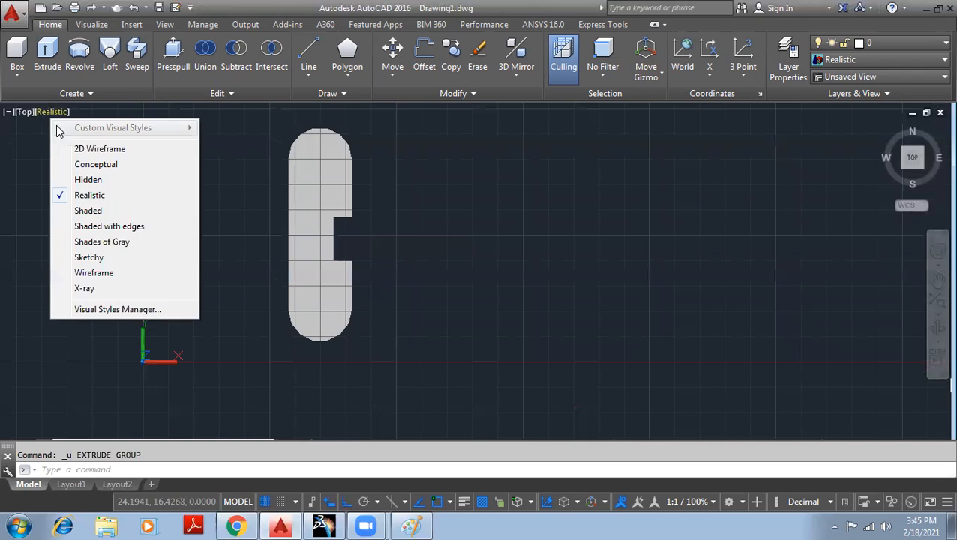
click(111, 149)
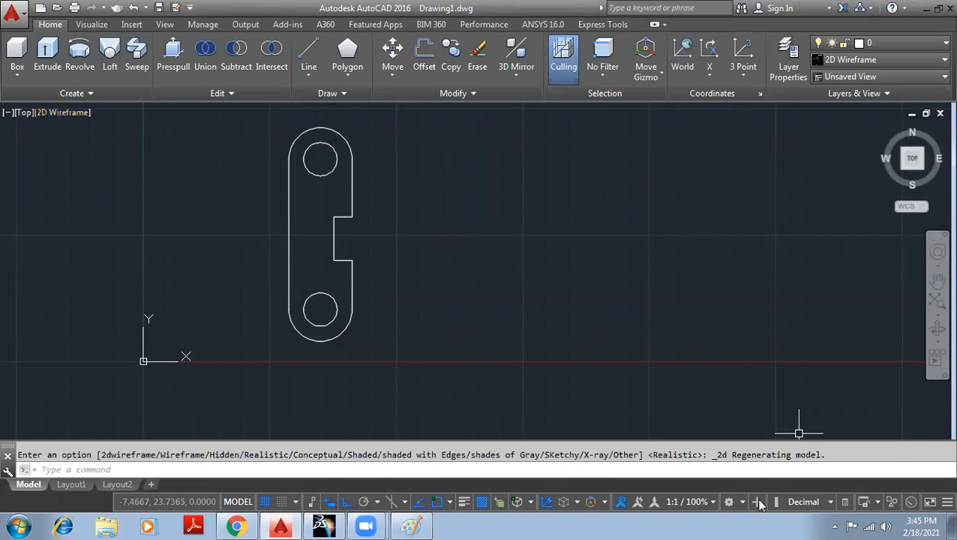
click(728, 501)
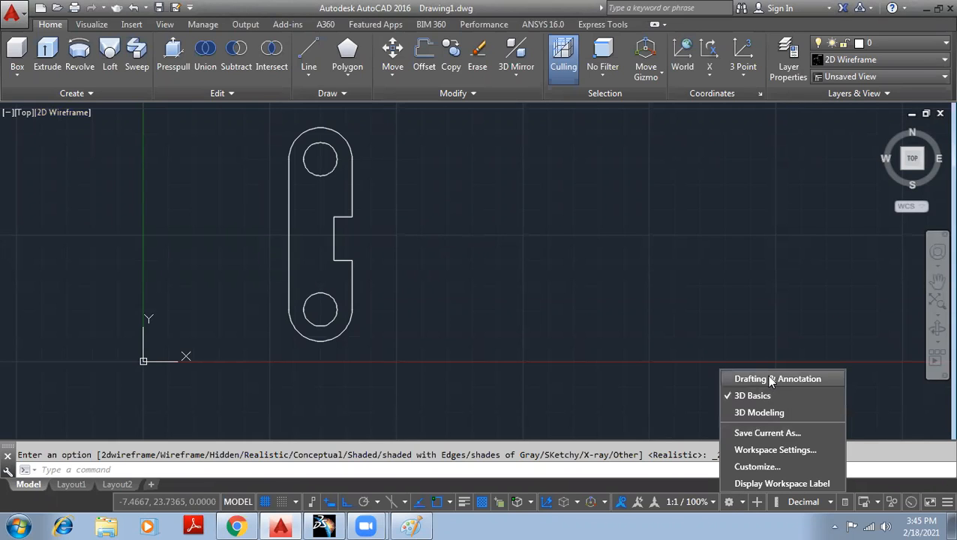
click(770, 379)
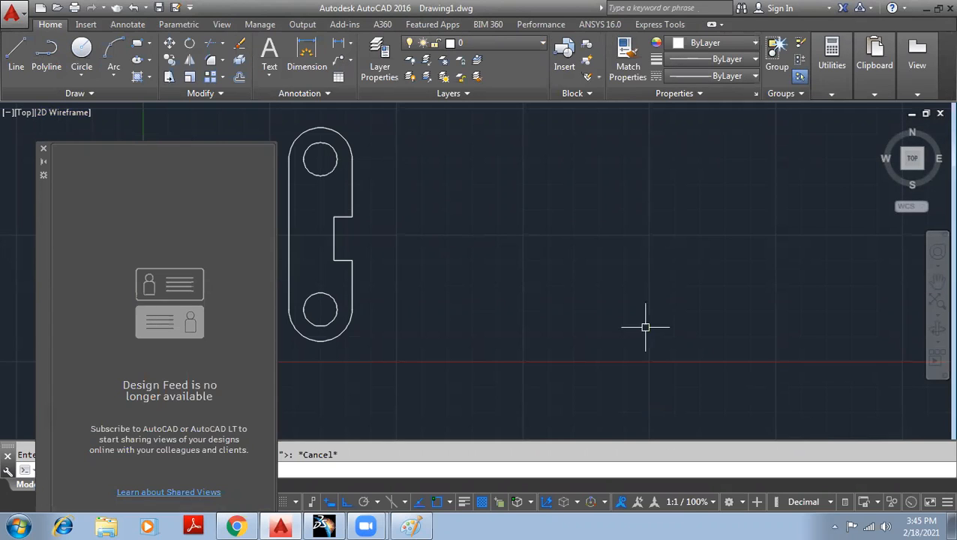
- Close the Design Feed palette and expand the Draw panel's extra tools
click(43, 148)
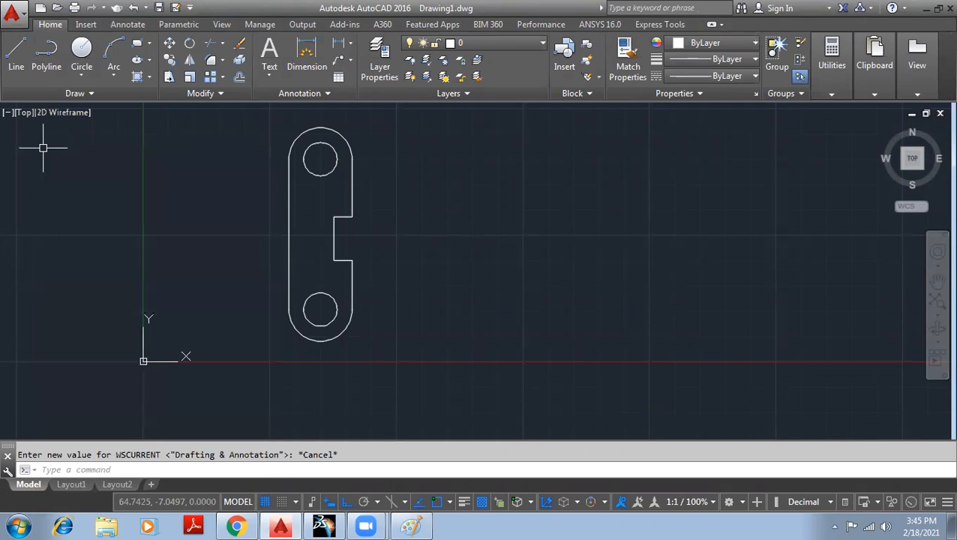
click(52, 94)
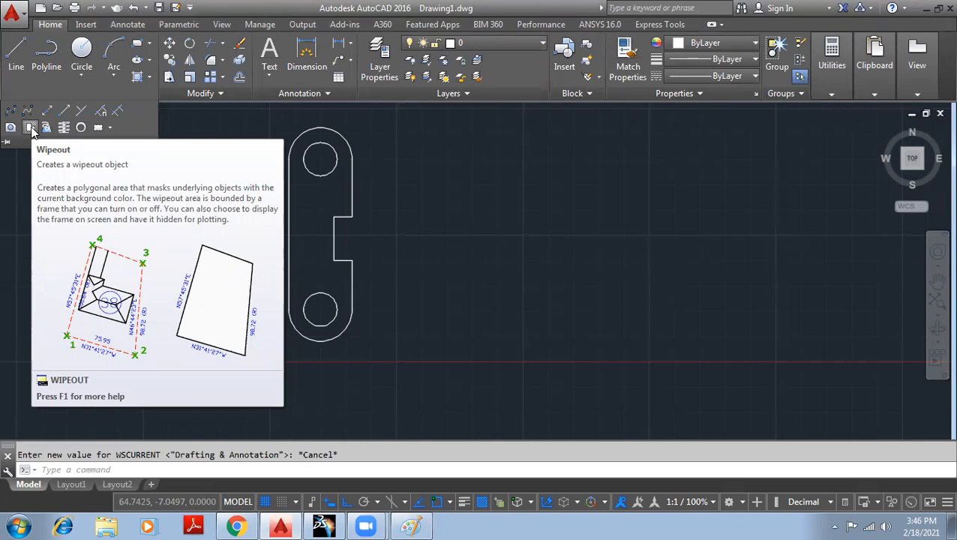
click(31, 129)
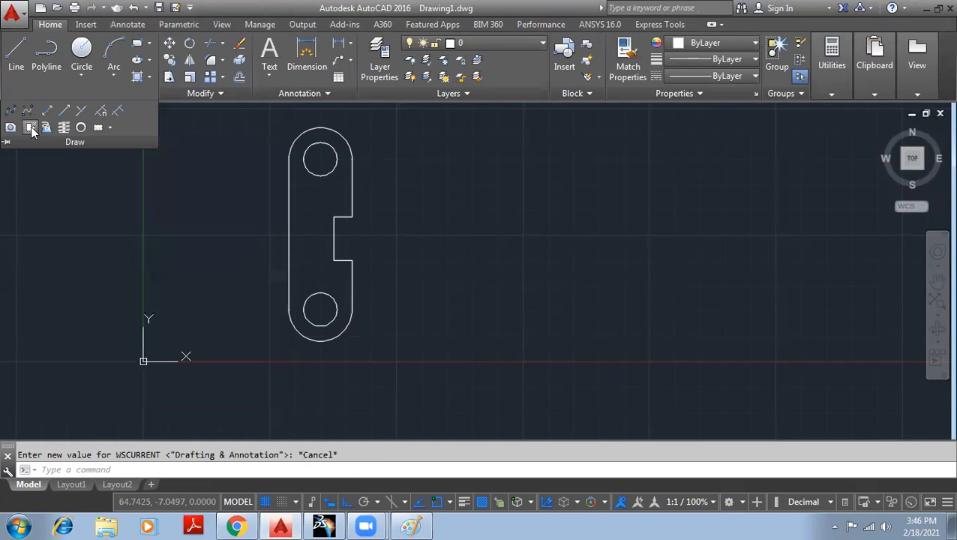
- Draw a four-cornered wipeout over the plate's left side, hiding the lower hole
click(427, 336)
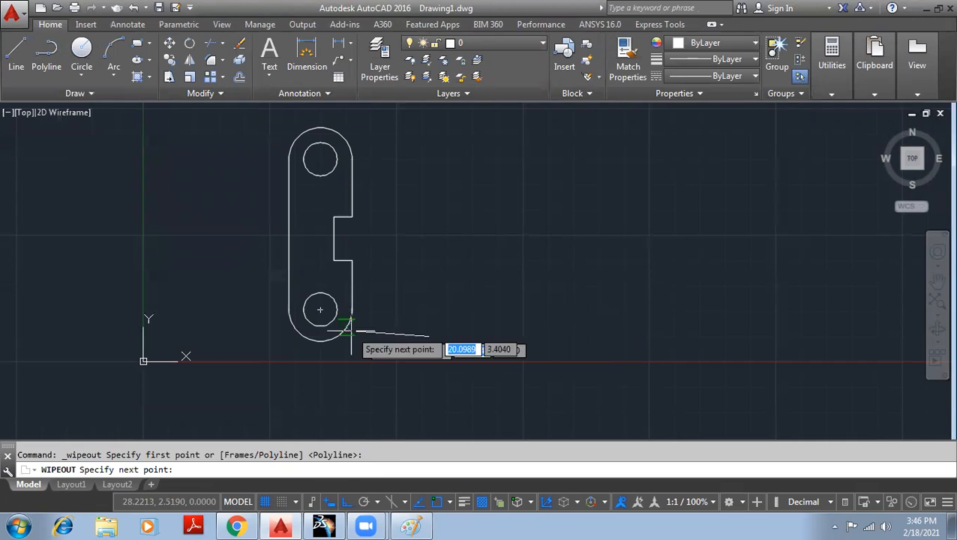
click(290, 383)
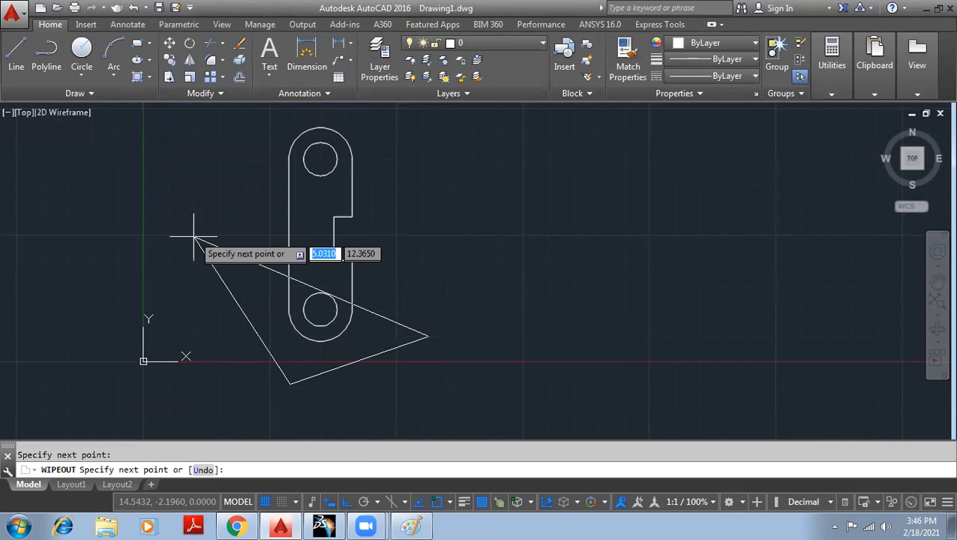
click(192, 192)
click(245, 137)
key(Return)
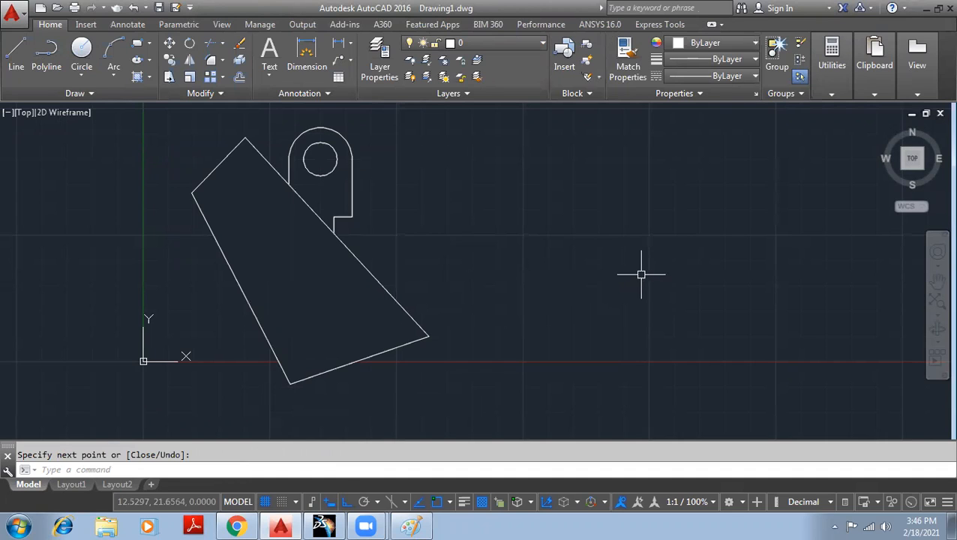
- Move the slotted plate outline to the right, clear of its holes
click(352, 157)
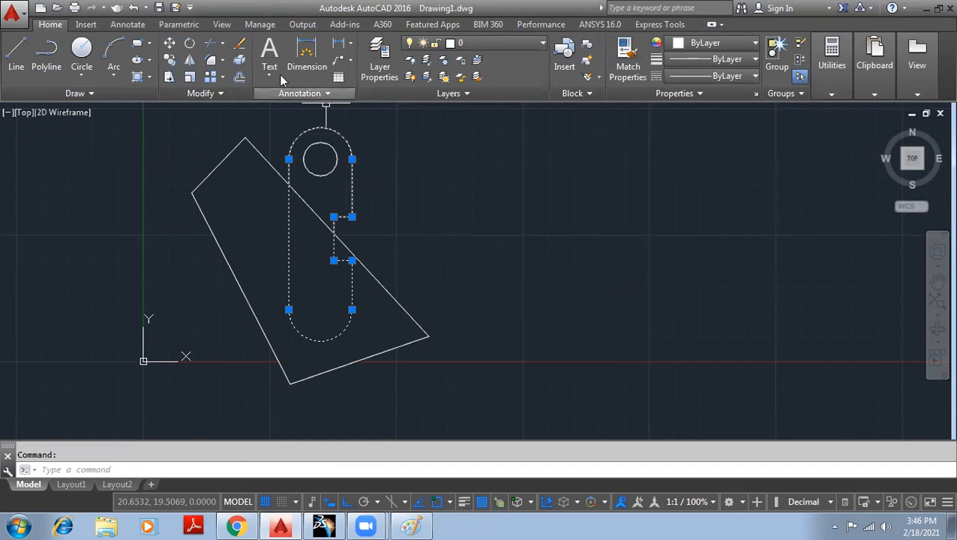
click(169, 43)
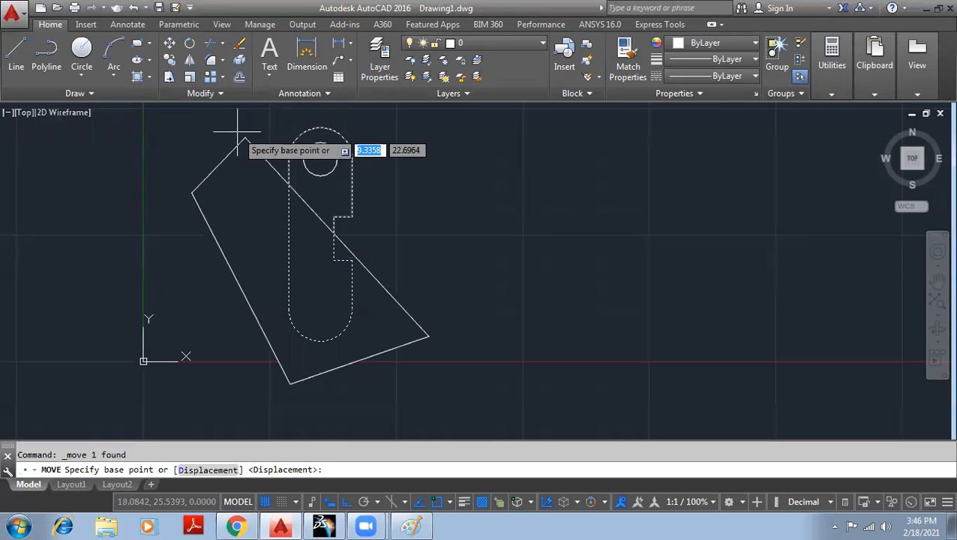
click(343, 218)
click(582, 217)
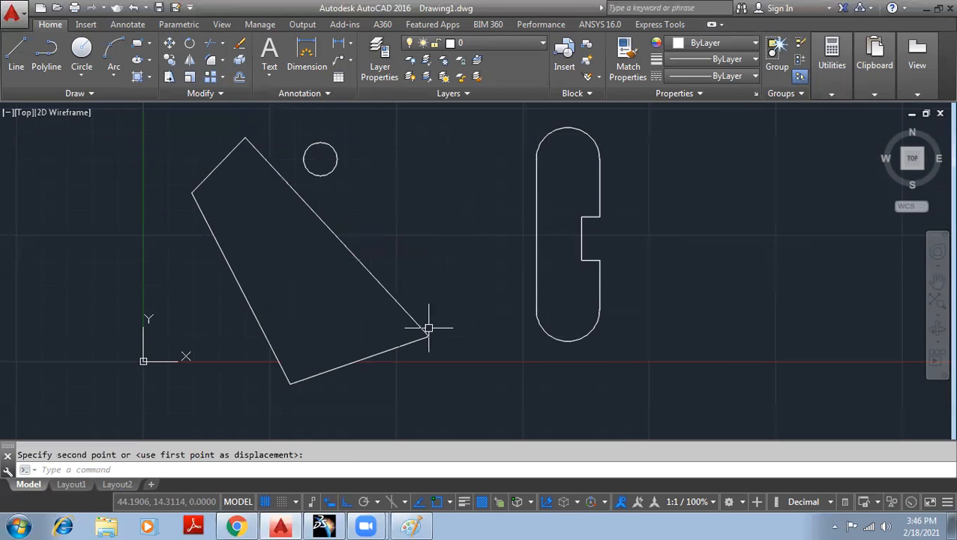
click(710, 405)
click(129, 115)
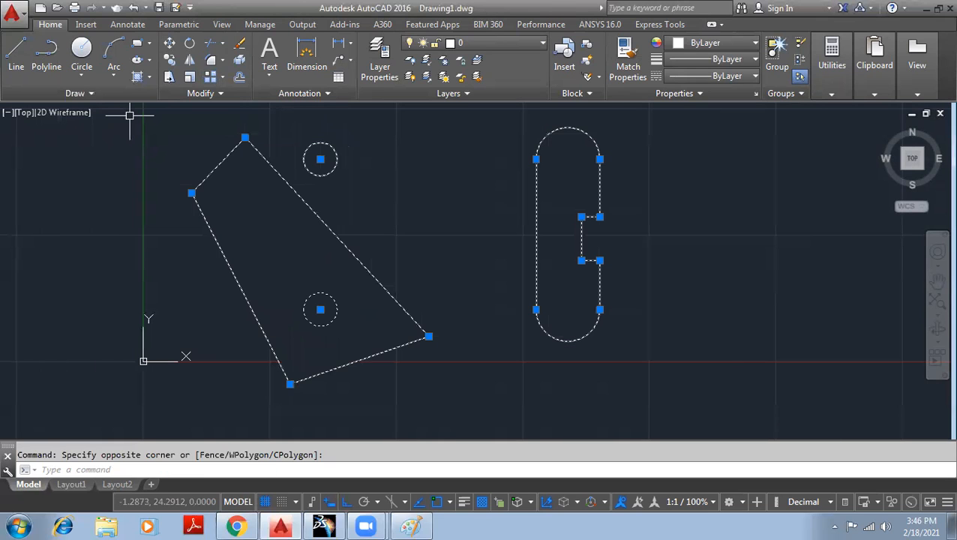
- Undo the move and the wipeout to restore the plate outline with both holes
key(ctrl+z)
key(ctrl+z)
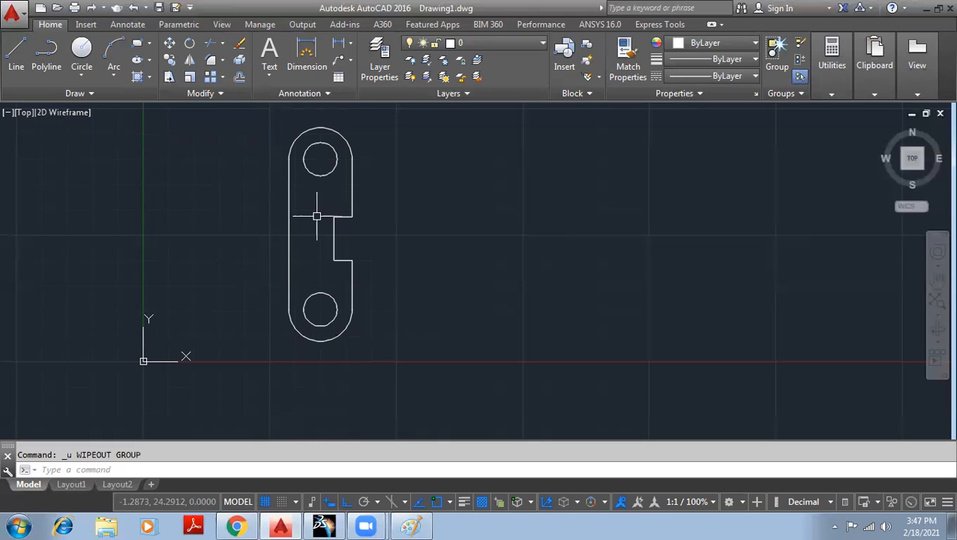
- Start an ANSI31 hatch, pick the plate outline as boundary, then undo that pick
click(150, 78)
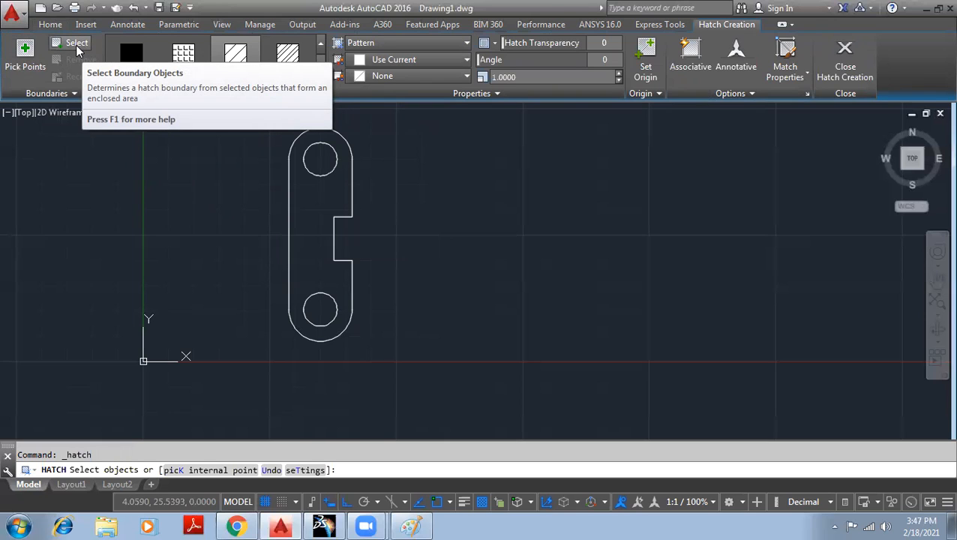
click(77, 45)
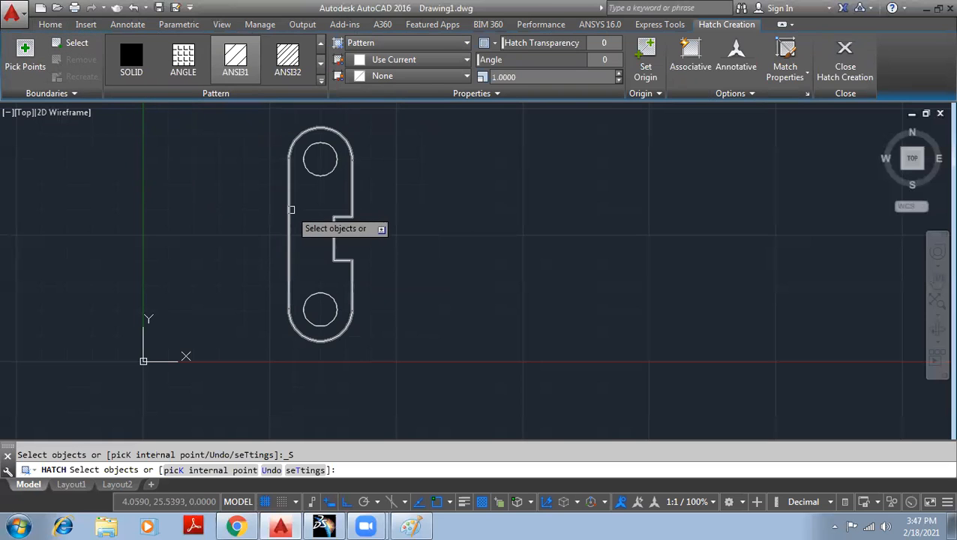
click(290, 213)
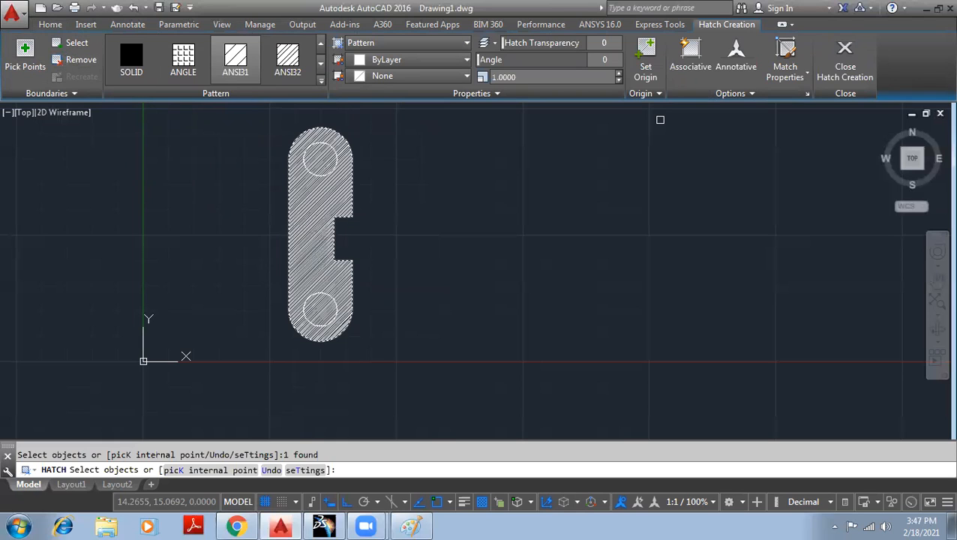
key(ctrl+z)
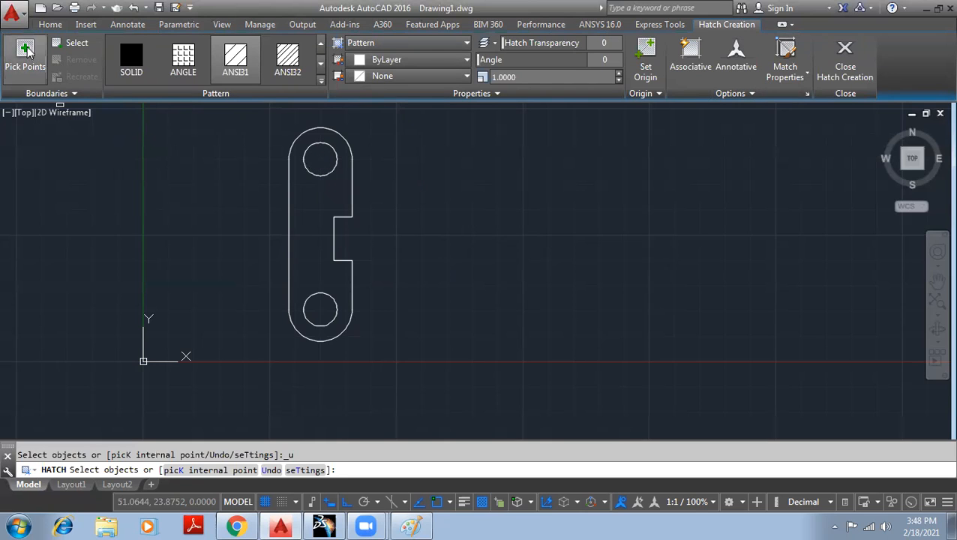
- Pick an internal point inside the link plate and try the ANSI32 hatch pattern
click(45, 66)
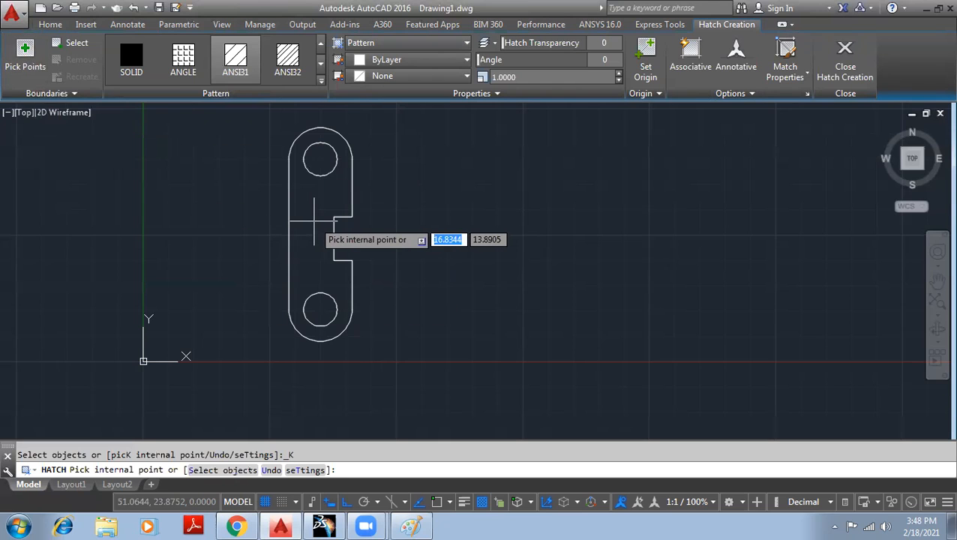
click(314, 221)
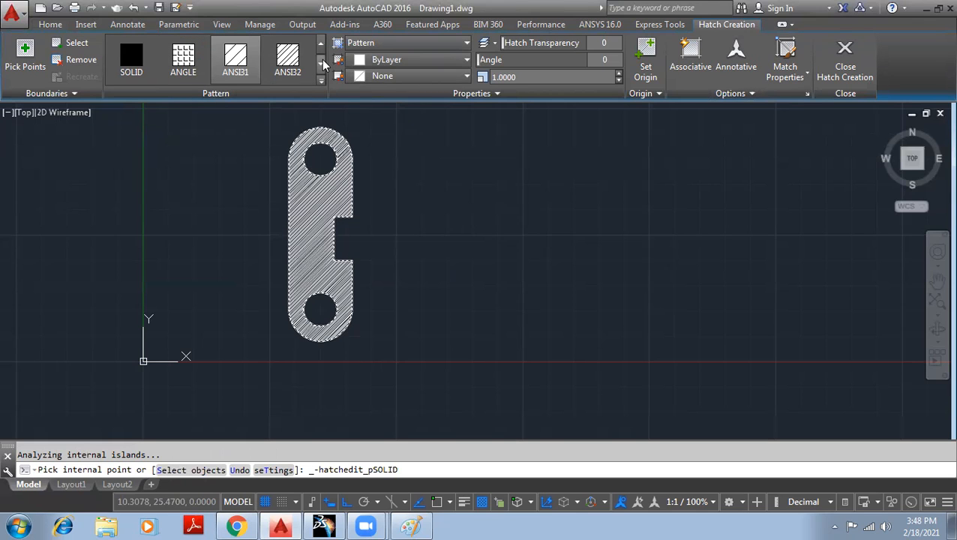
click(293, 61)
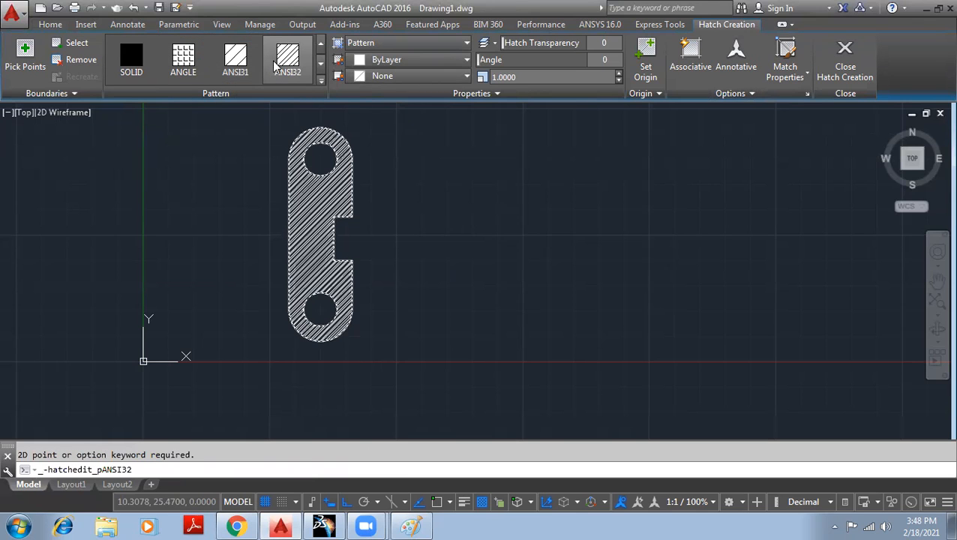
- Preview CORK, GOST_GLASS, TRANS and gradient patterns in the gallery, then settle back on ANSI32
click(321, 79)
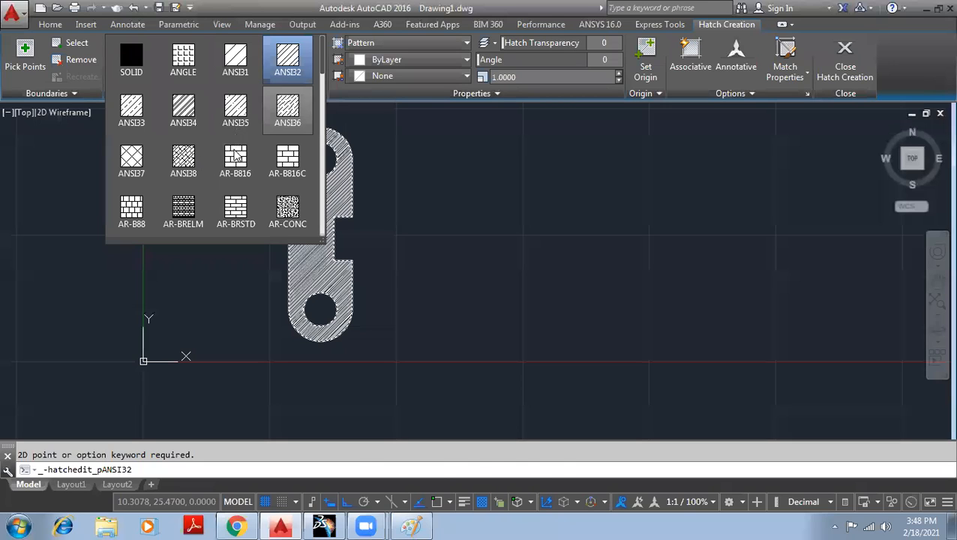
scroll(234, 155, down, 5)
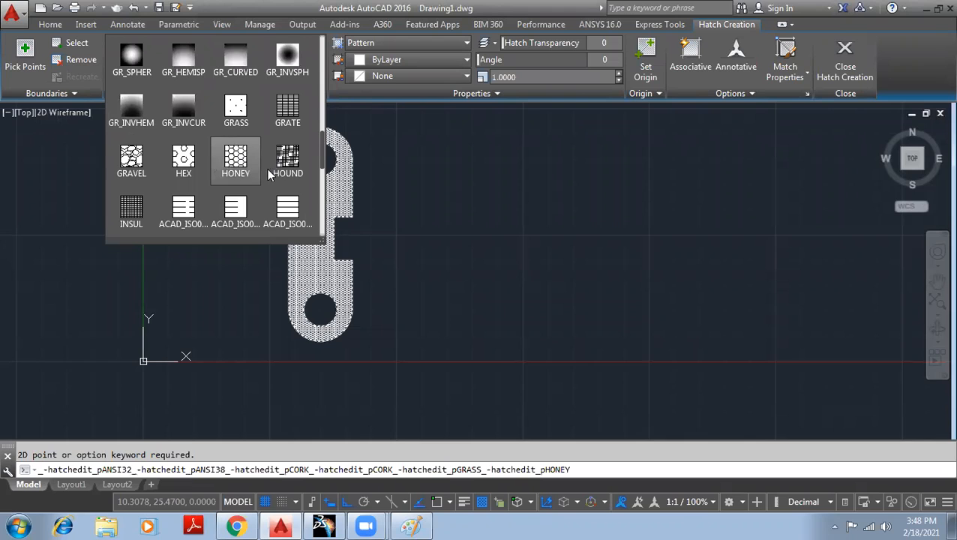
scroll(264, 173, down, 4)
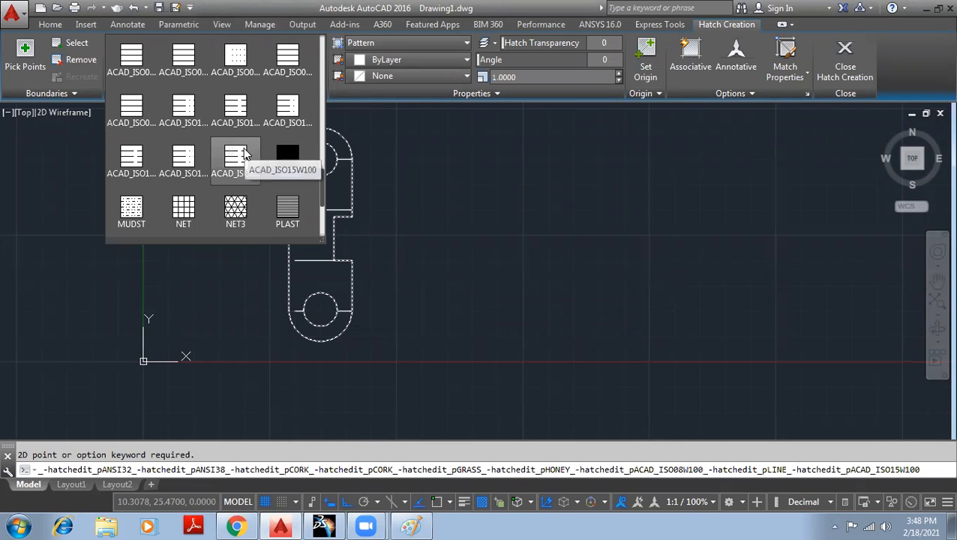
scroll(251, 150, down, 2)
scroll(225, 154, down, 1)
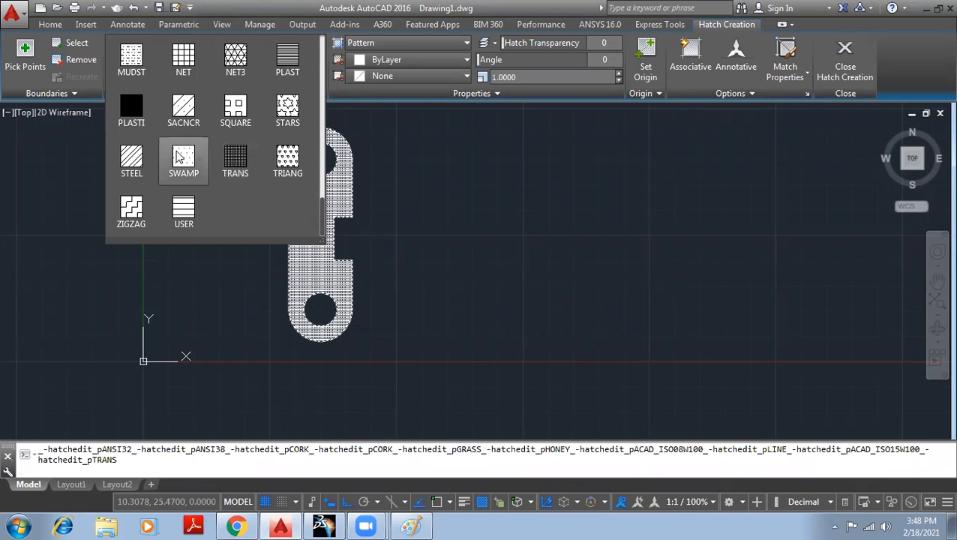
scroll(234, 154, up, 11)
scroll(240, 161, up, 5)
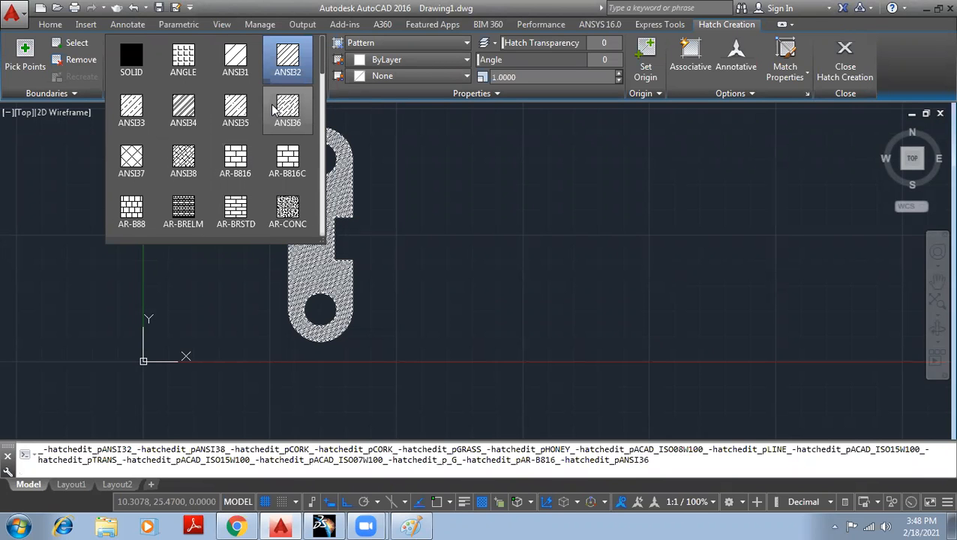
scroll(235, 160, down, 4)
scroll(234, 159, down, 2)
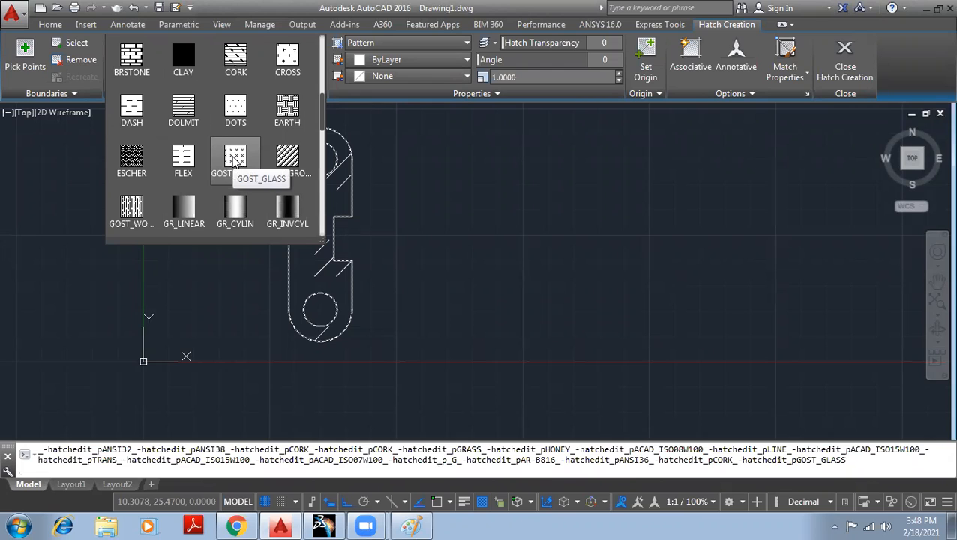
scroll(236, 158, down, 10)
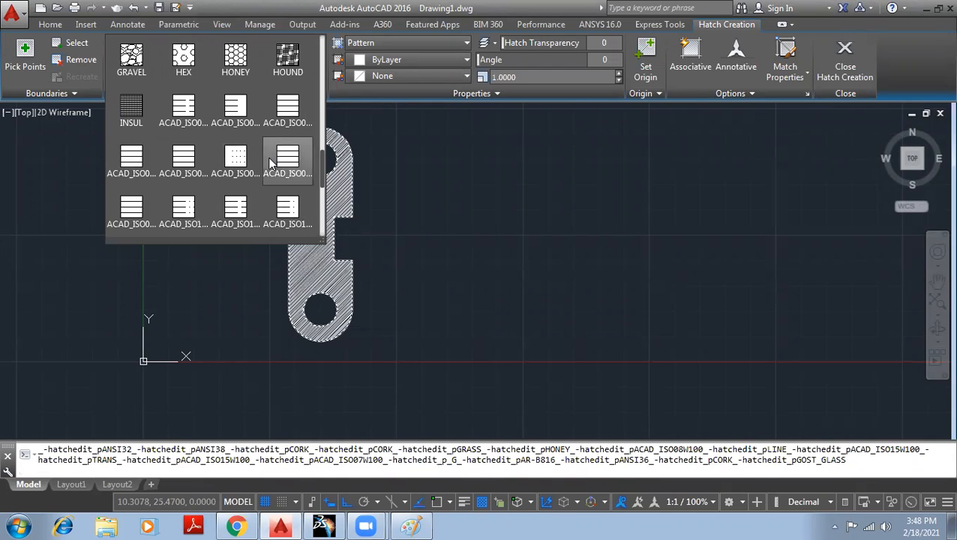
scroll(268, 160, down, 1)
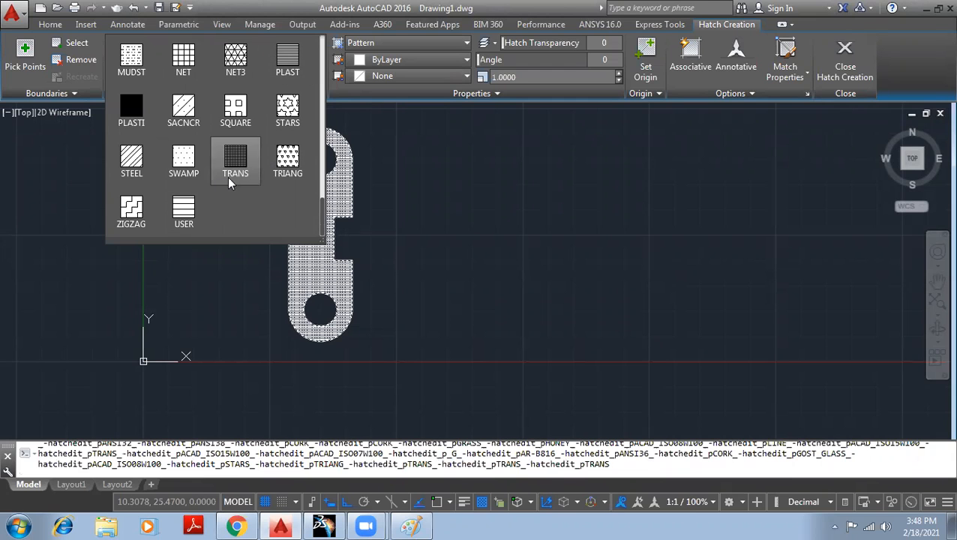
scroll(230, 181, up, 15)
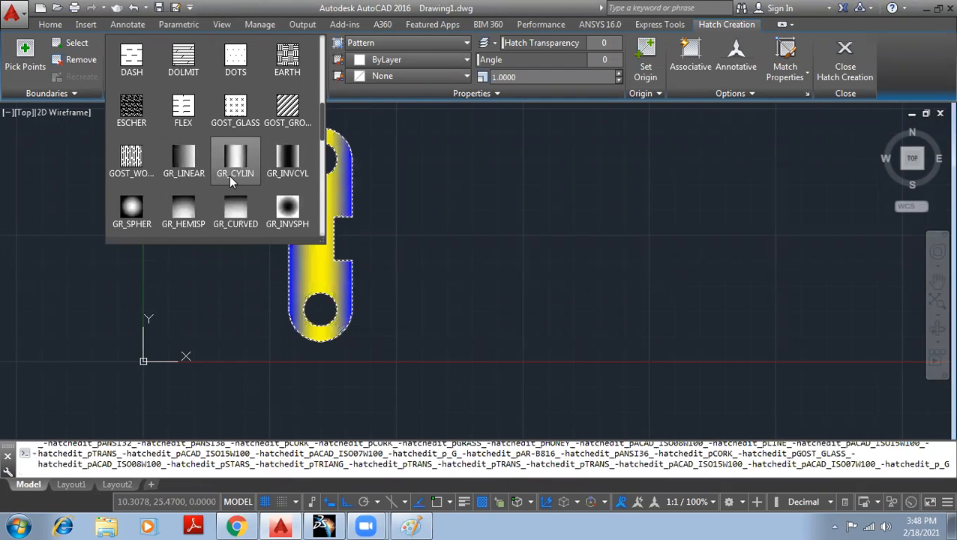
scroll(232, 120, up, 5)
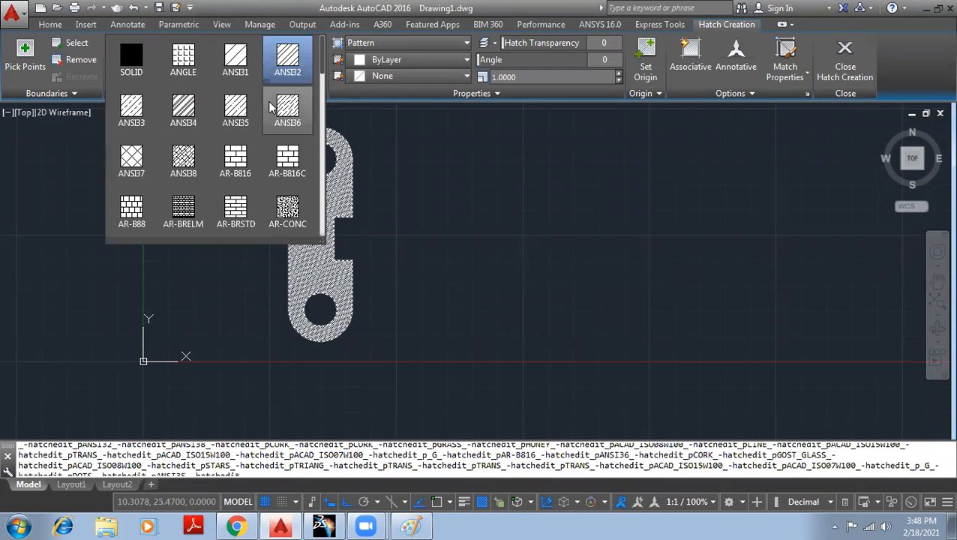
click(339, 95)
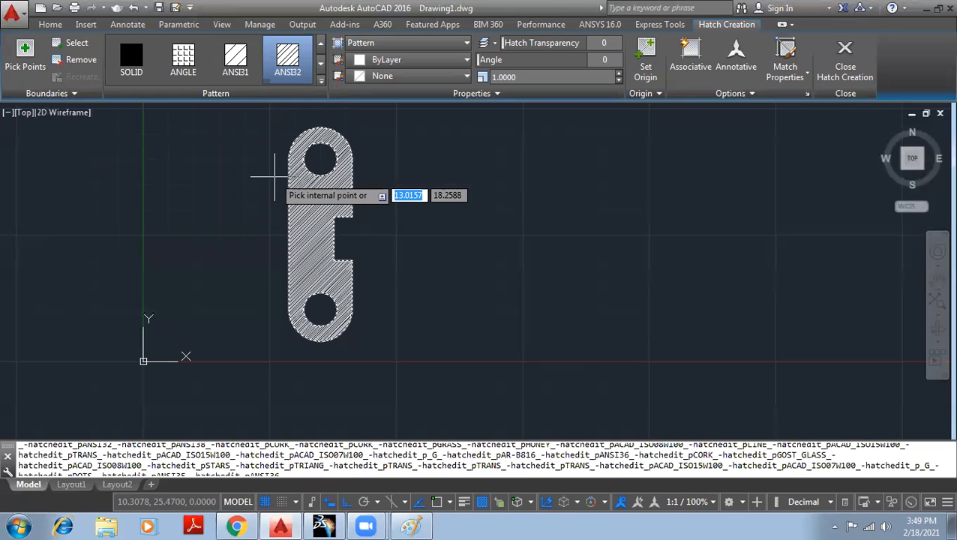
- Apply ANSI32 to the link plate's interior and check the Hatch Type list
click(287, 67)
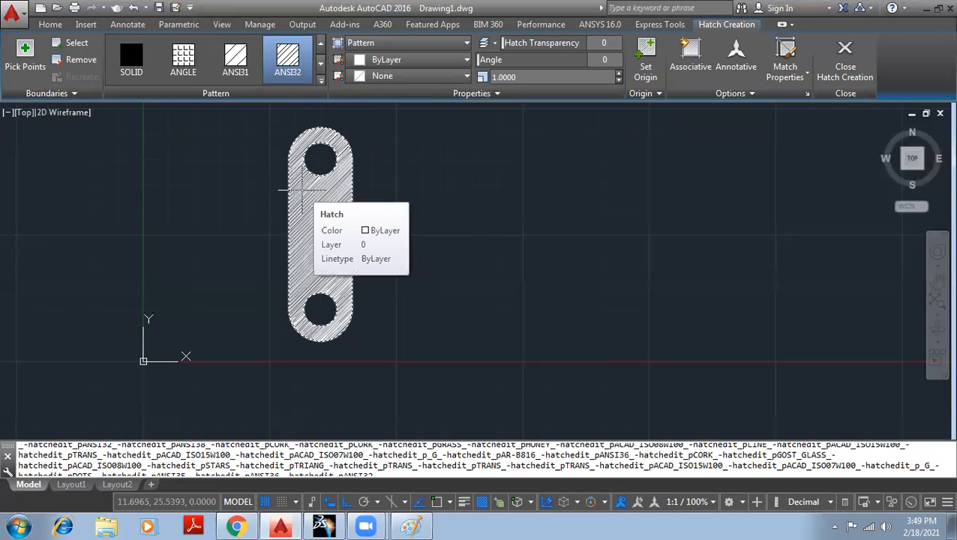
click(302, 190)
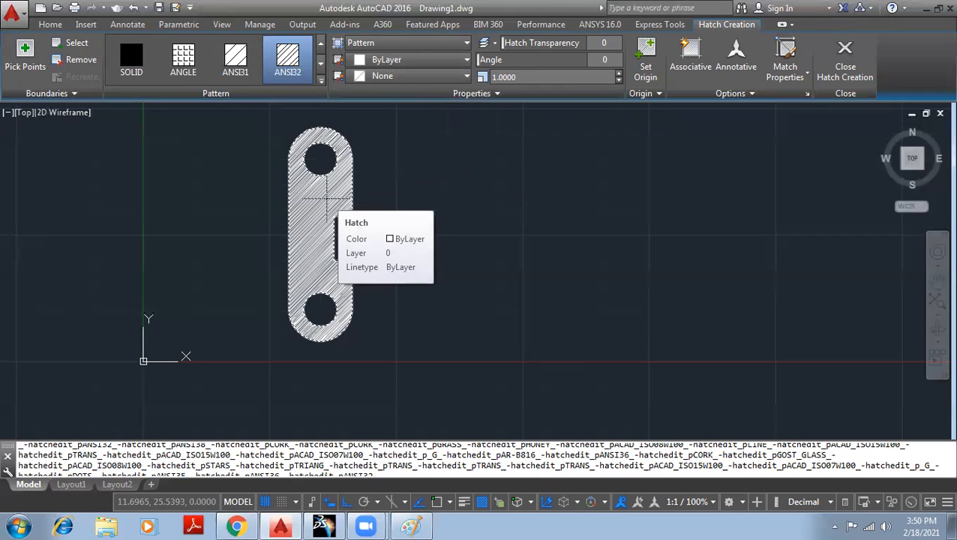
click(399, 43)
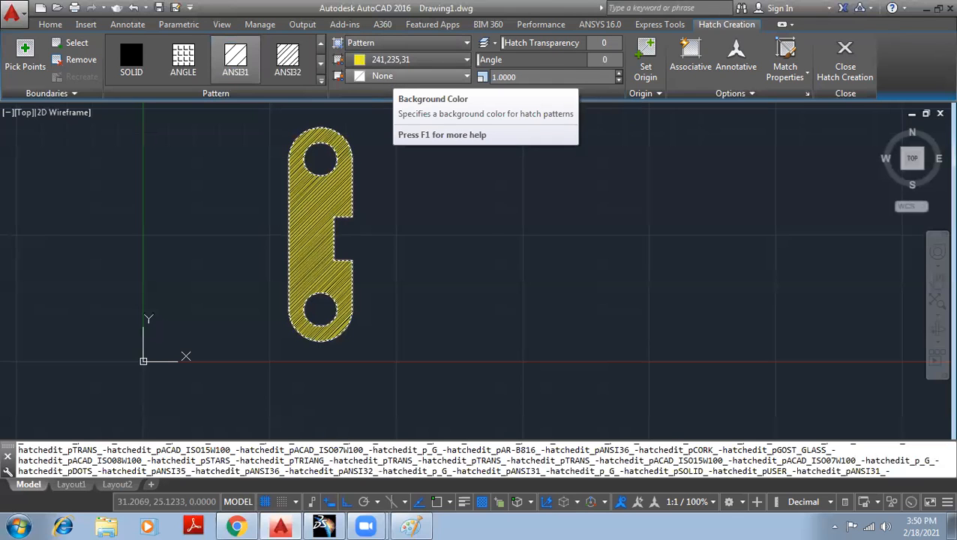
- Keep the hatch background colour at None and raise hatch transparency to 52
click(409, 77)
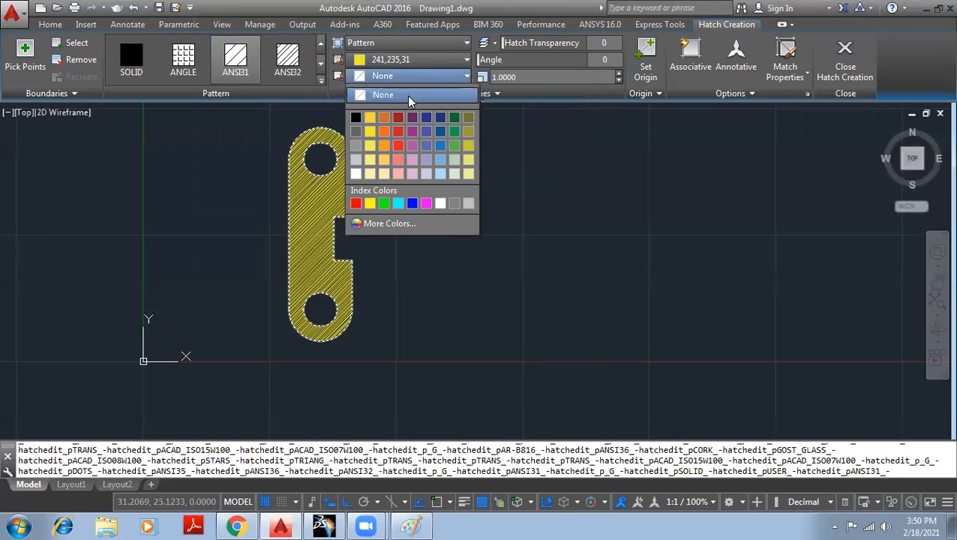
click(412, 98)
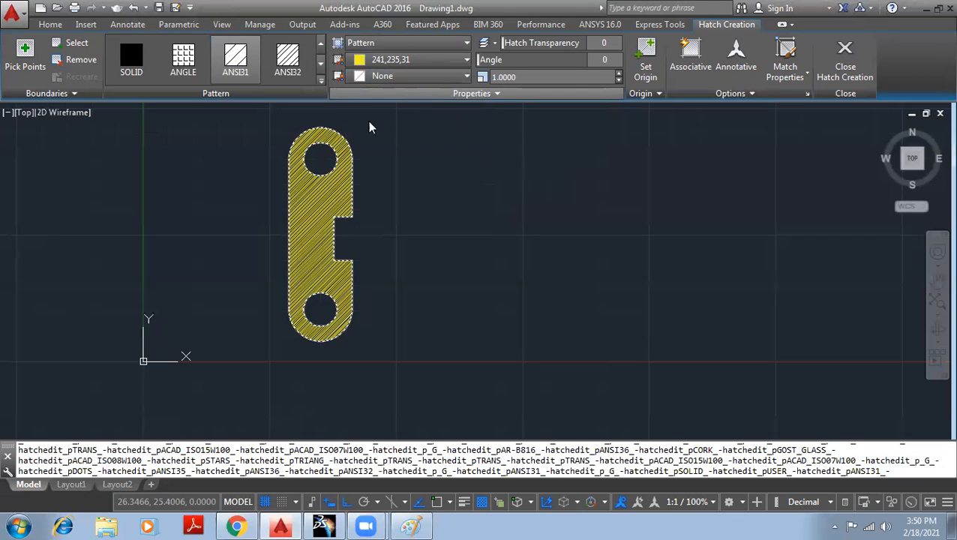
scroll(347, 174, up, 4)
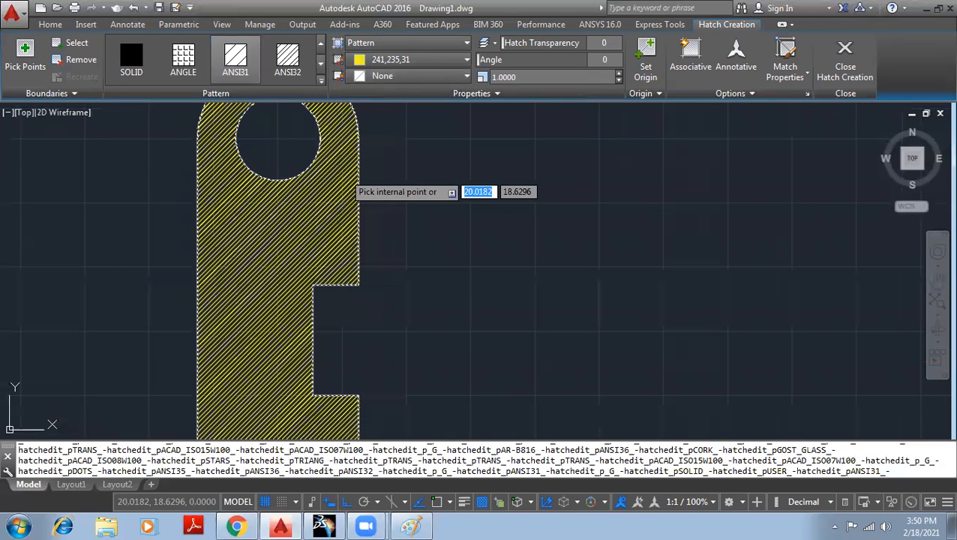
scroll(345, 173, down, 2)
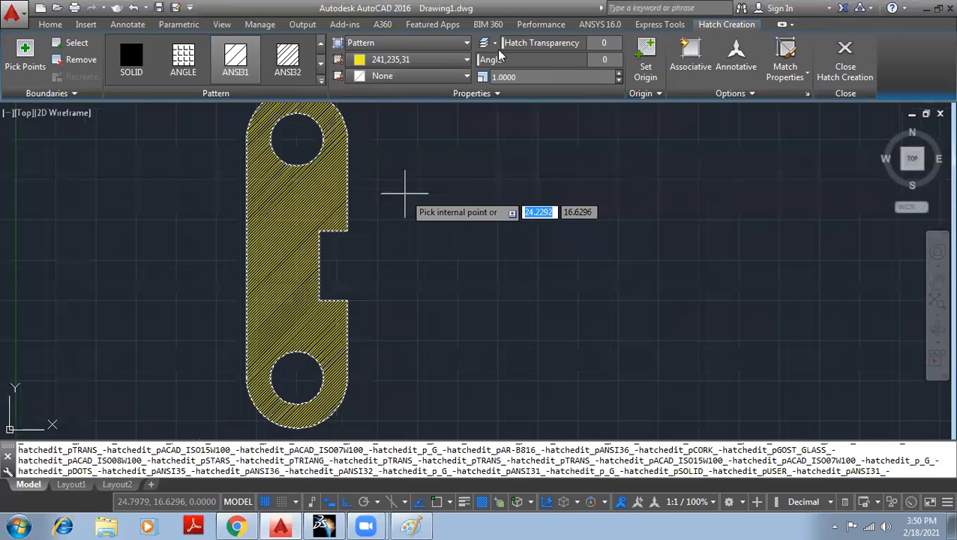
scroll(405, 194, down, 2)
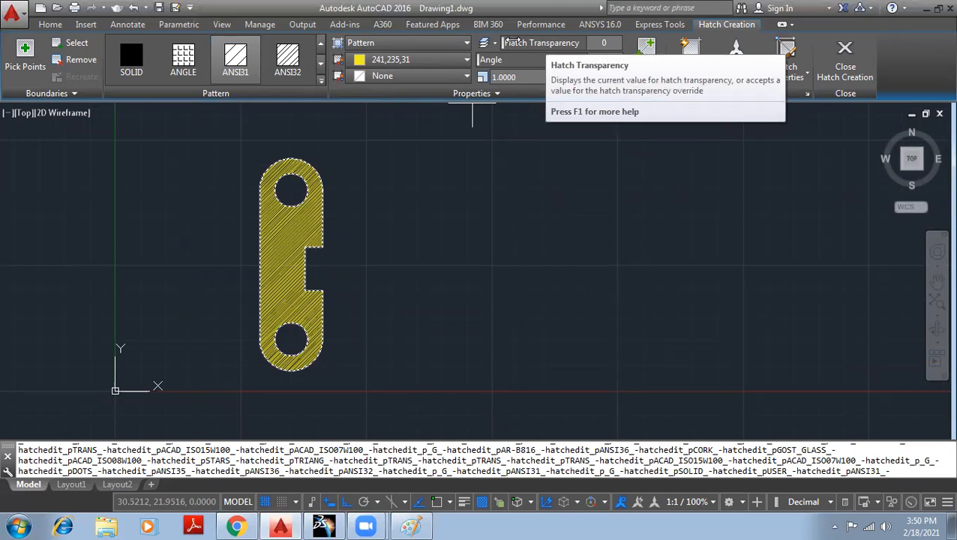
drag(501, 43, 556, 43)
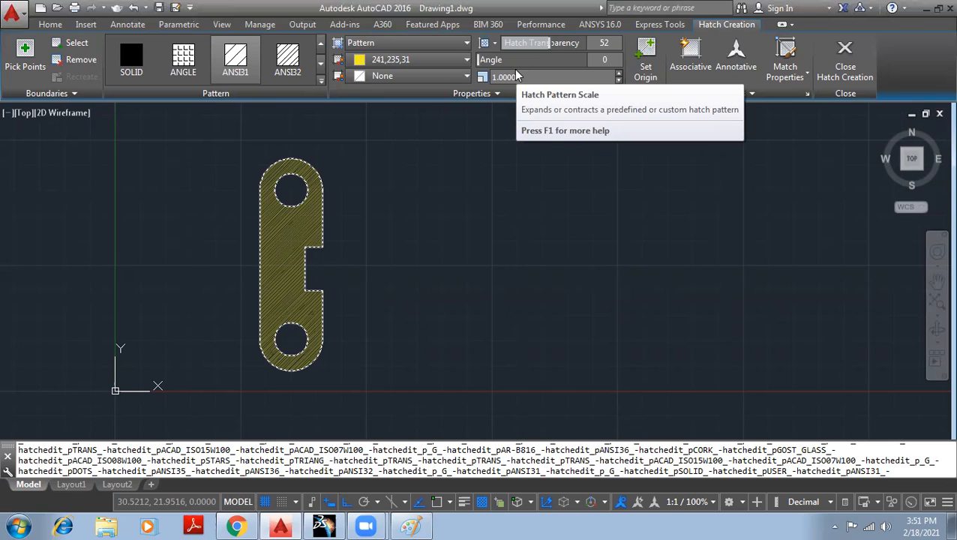
- Change the hatch pattern scale to 3, then increase it to 10
click(530, 77)
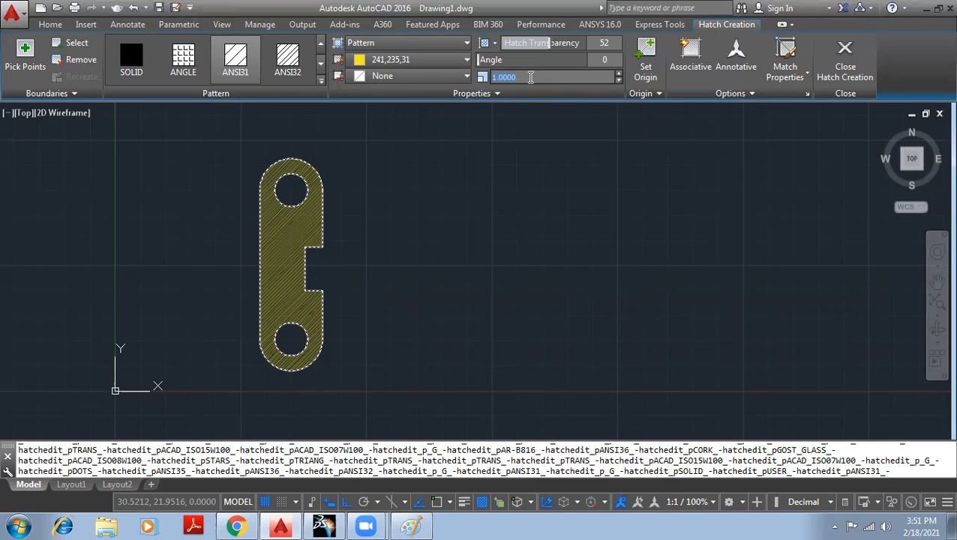
click(530, 77)
drag(542, 78, 445, 73)
text(2)
key(BackSpace)
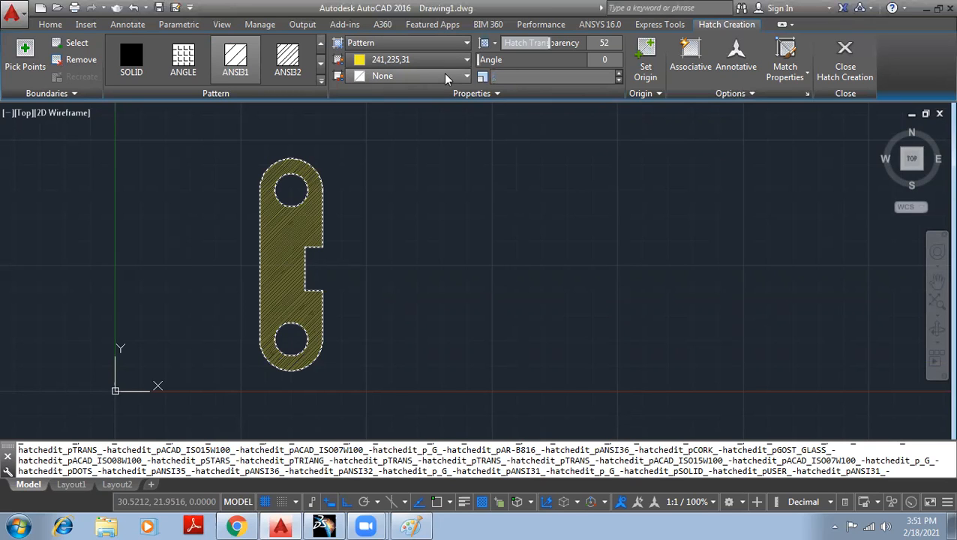
text(3)
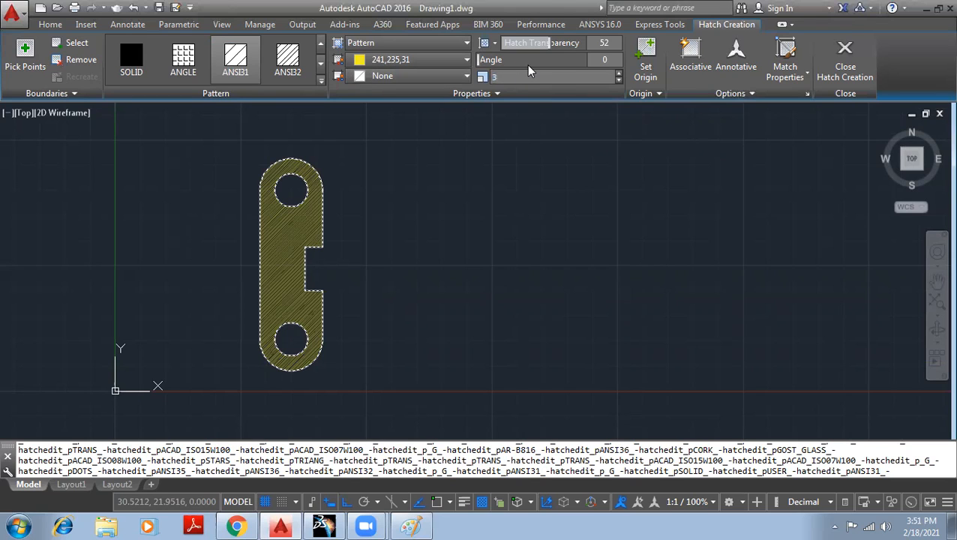
key(Return)
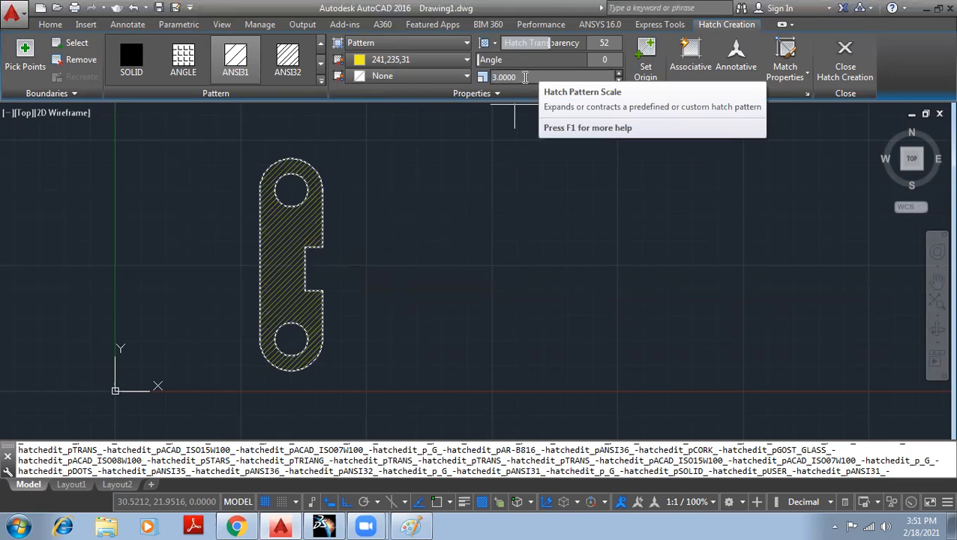
drag(524, 78, 440, 76)
text(10)
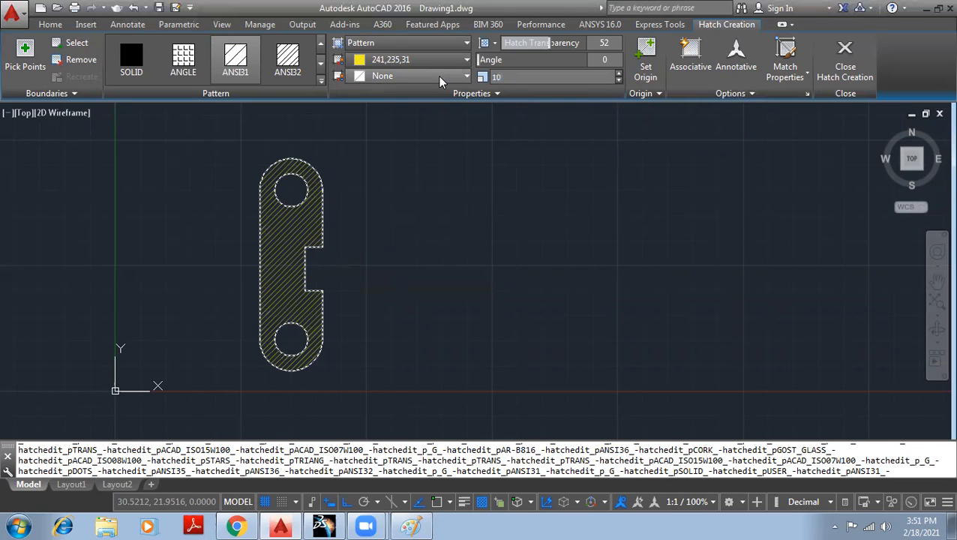
key(Return)
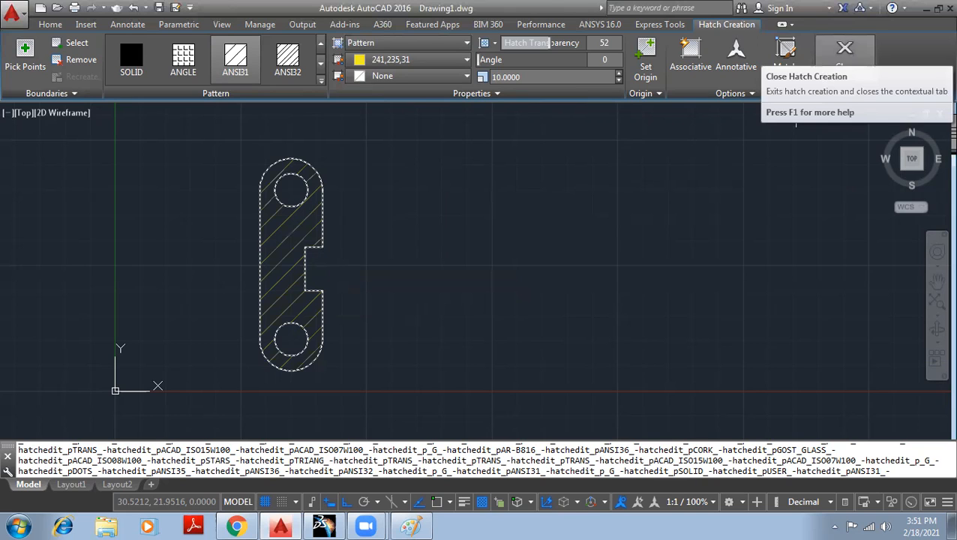
- Close Hatch Creation to commit the widely spaced yellow ANSI31 hatch on the plate
click(845, 52)
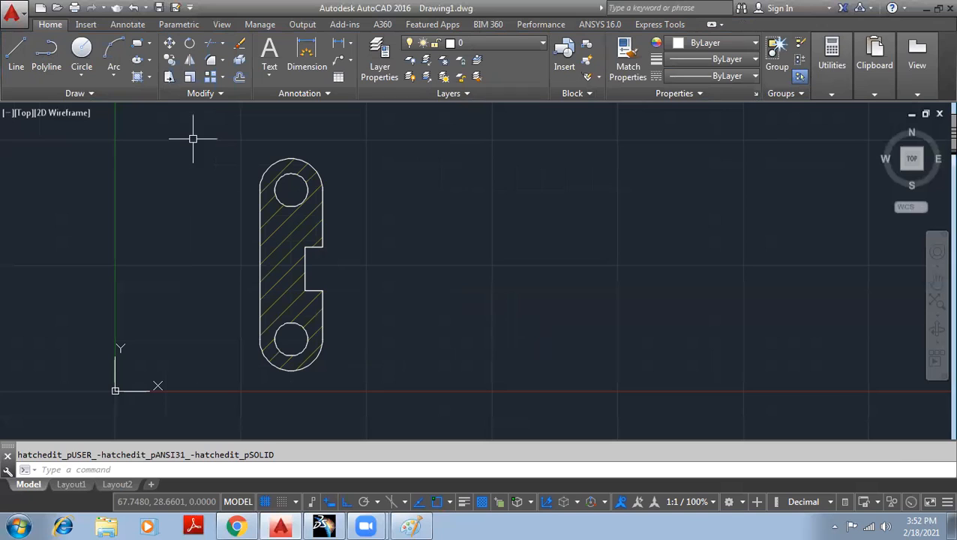
- Scale the plate and its hatch by 0.5 about the top hole's centre
click(190, 76)
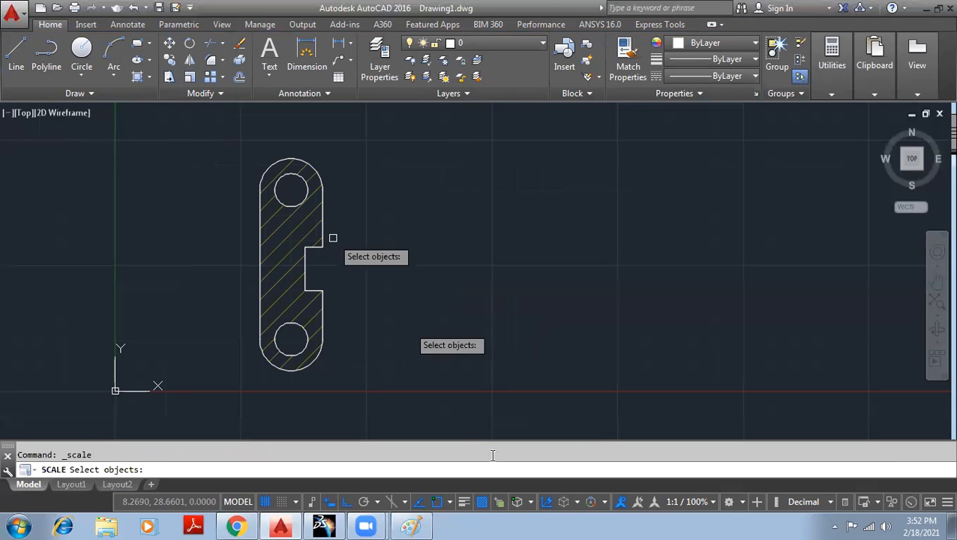
click(357, 385)
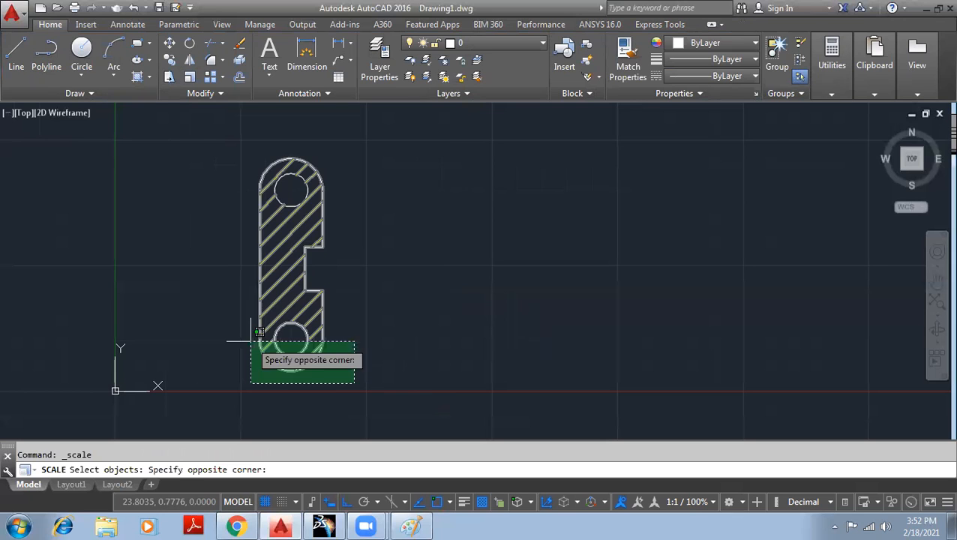
click(225, 125)
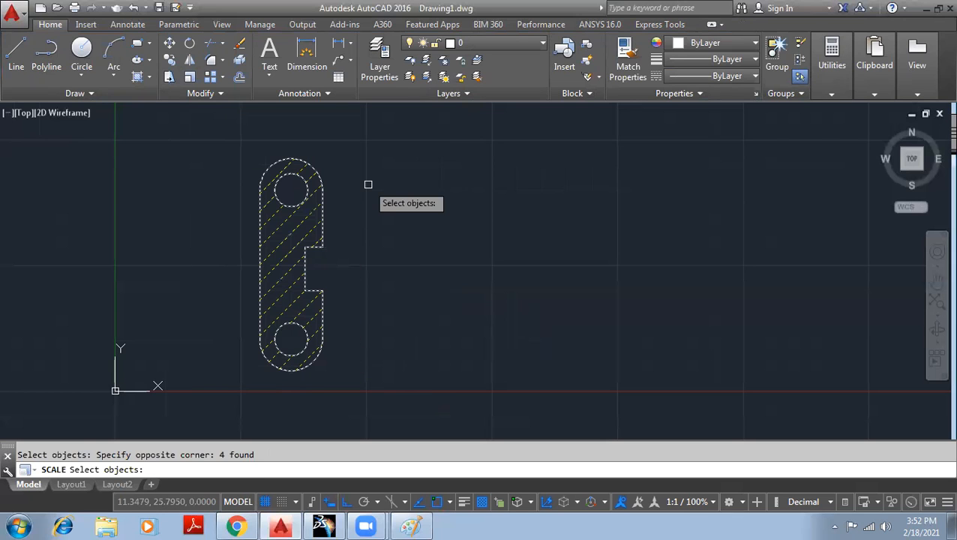
key(Return)
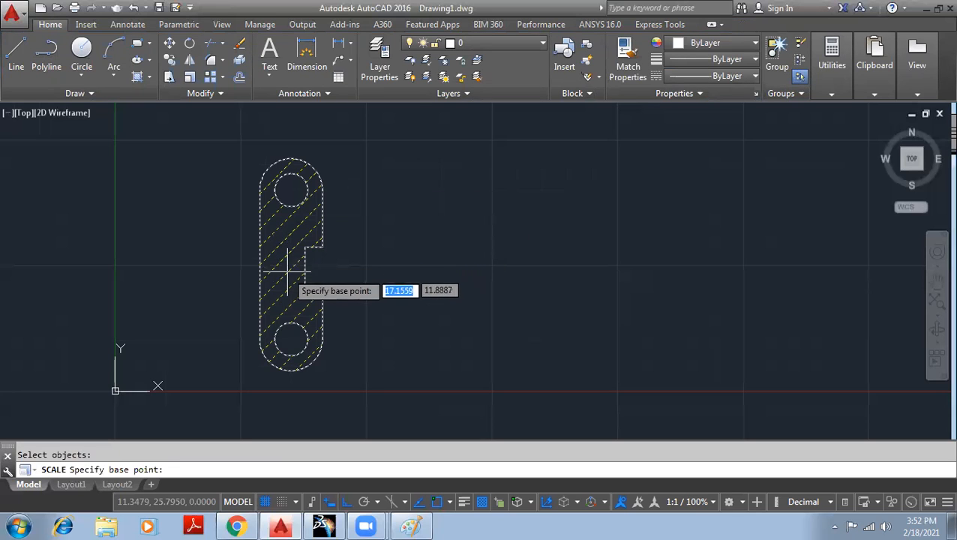
click(449, 502)
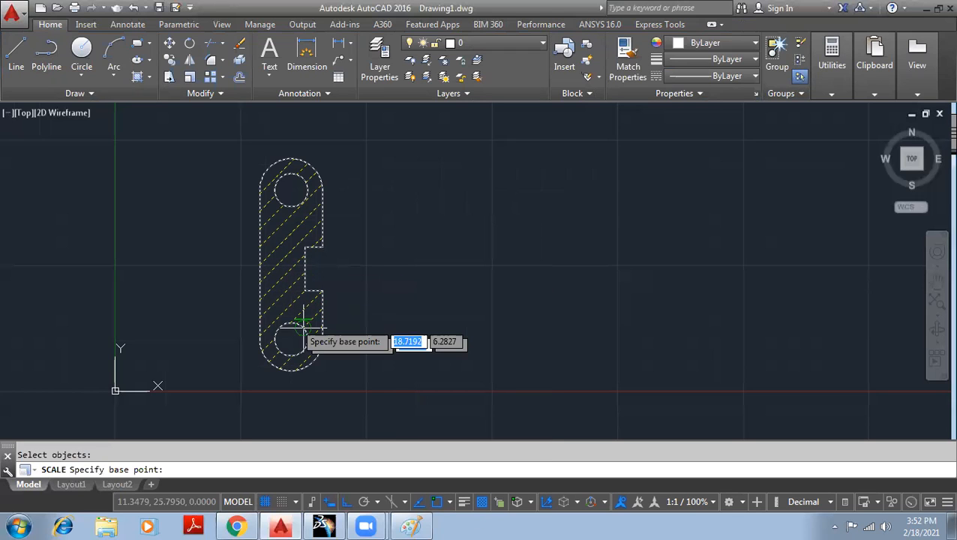
click(291, 187)
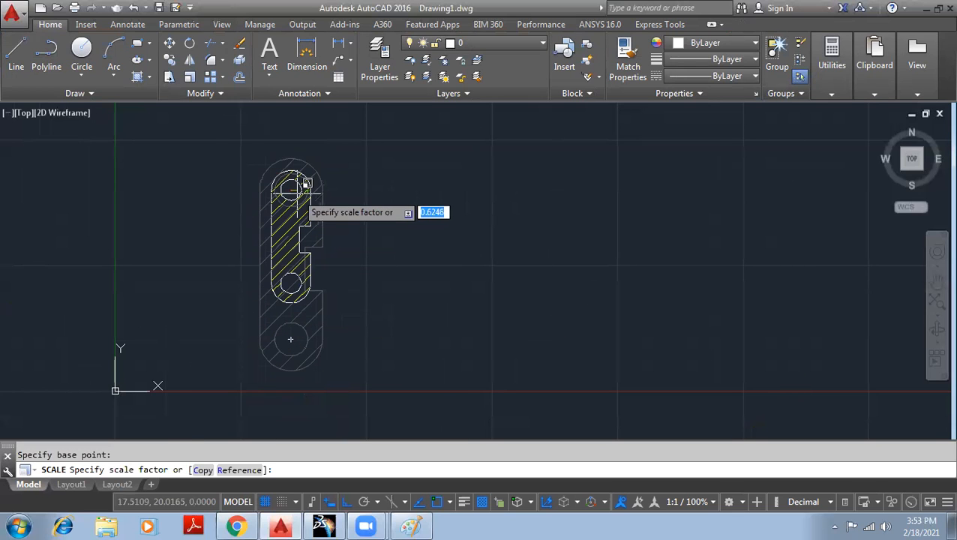
text(0.5)
key(Return)
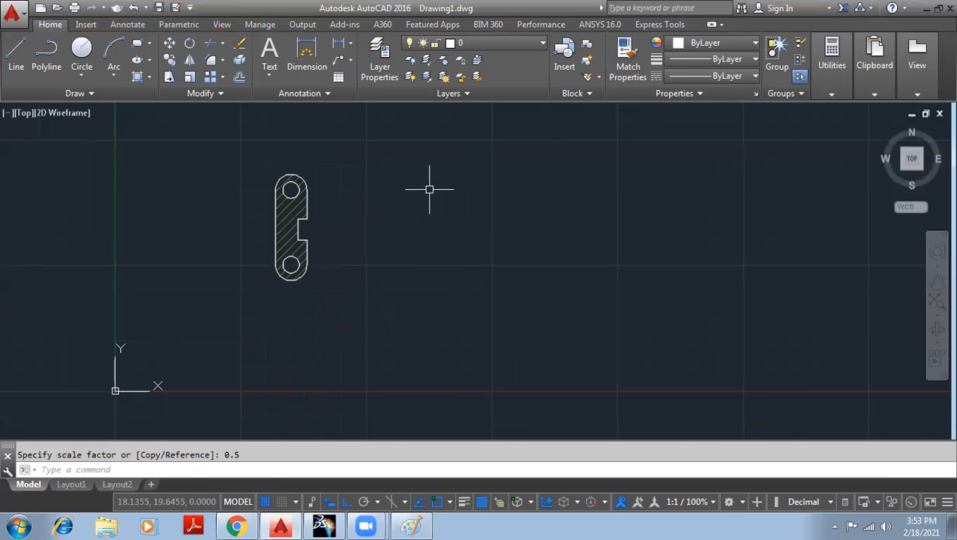
scroll(318, 191, up, 2)
scroll(331, 190, up, 2)
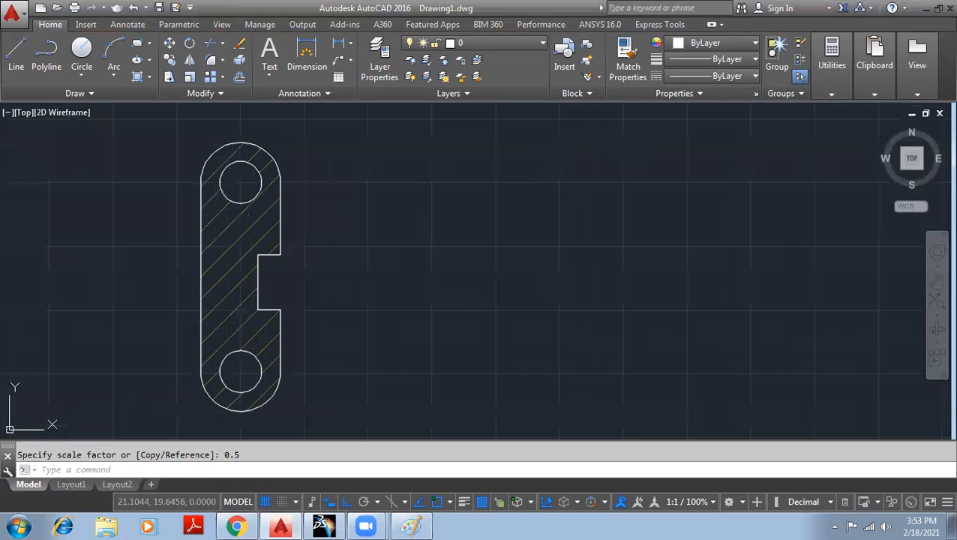
scroll(330, 220, down, 2)
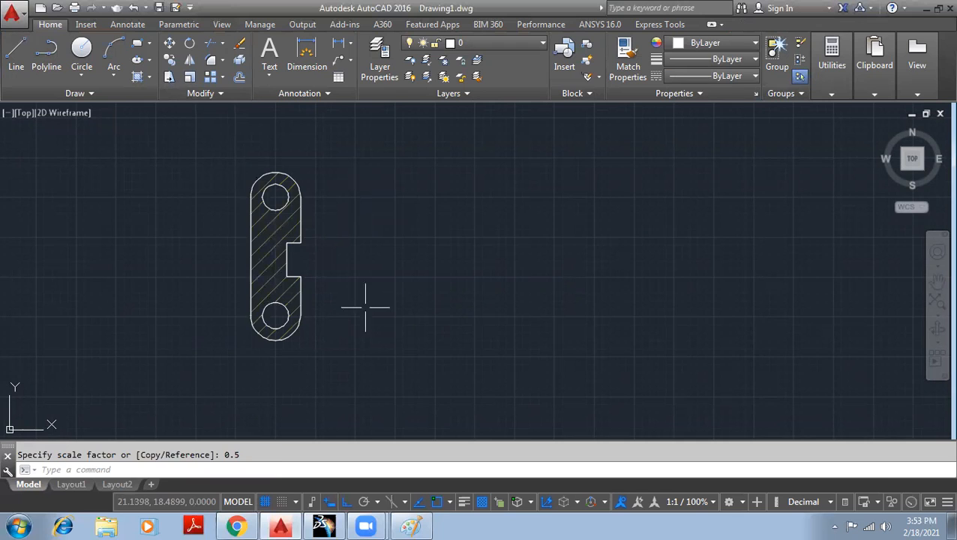
- Scale the four hatched plate objects by 3 about the top hole's centre
click(190, 77)
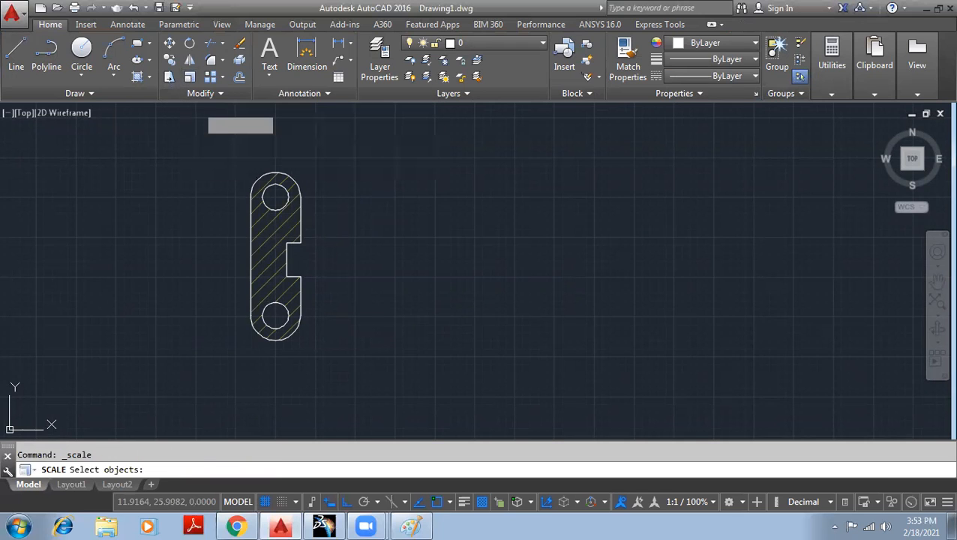
click(367, 373)
click(231, 146)
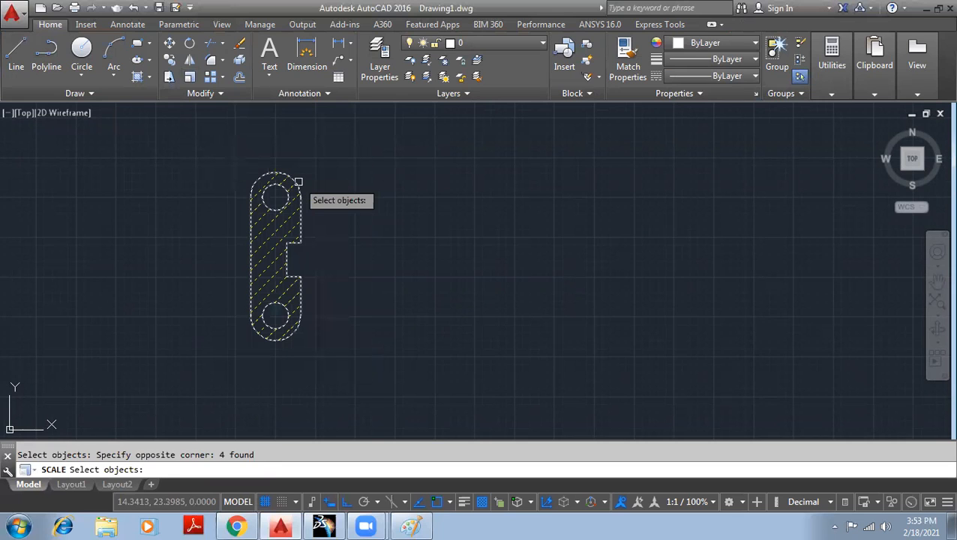
key(Return)
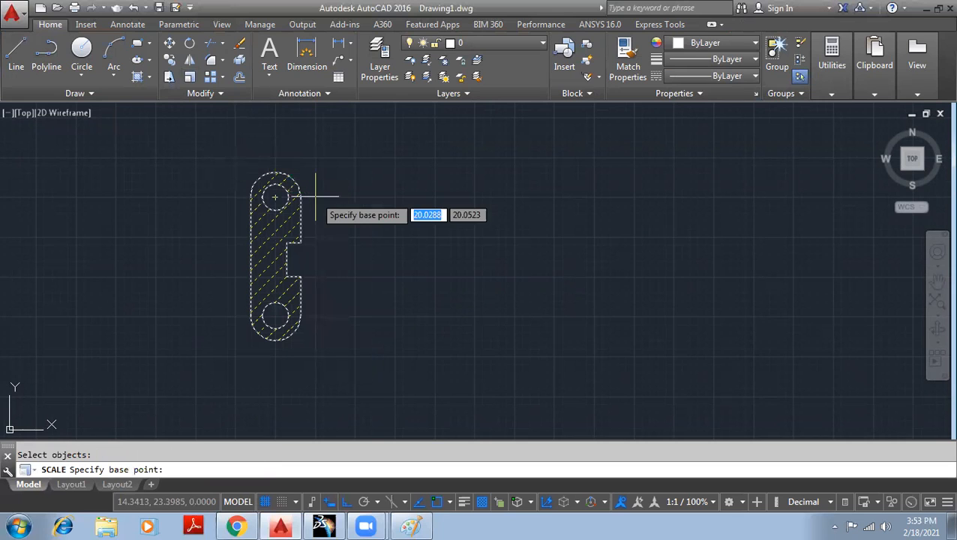
click(275, 197)
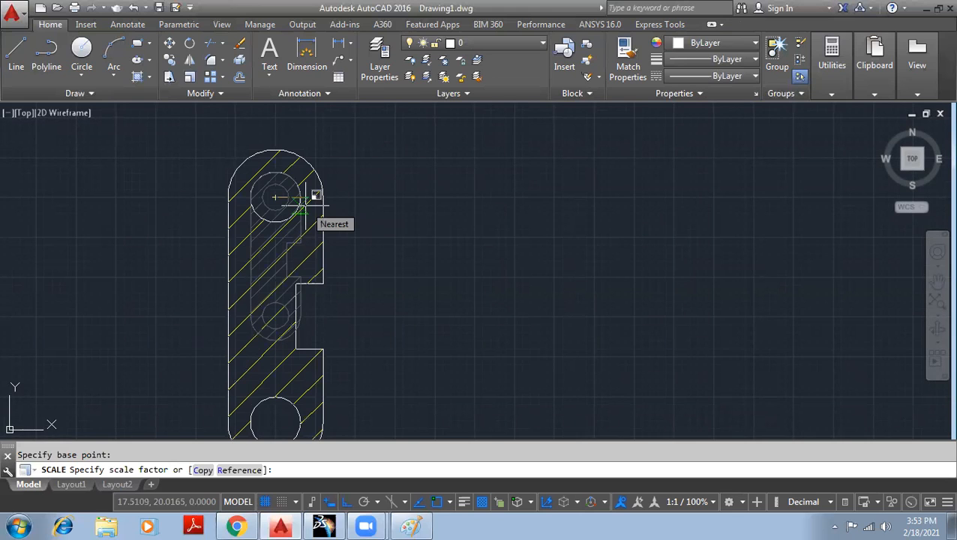
text(3)
key(Return)
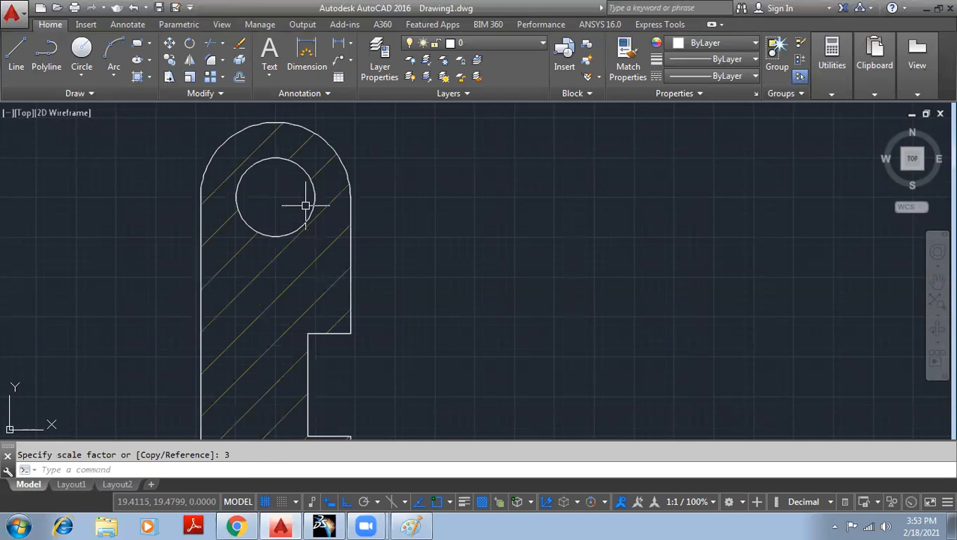
scroll(311, 206, down, 4)
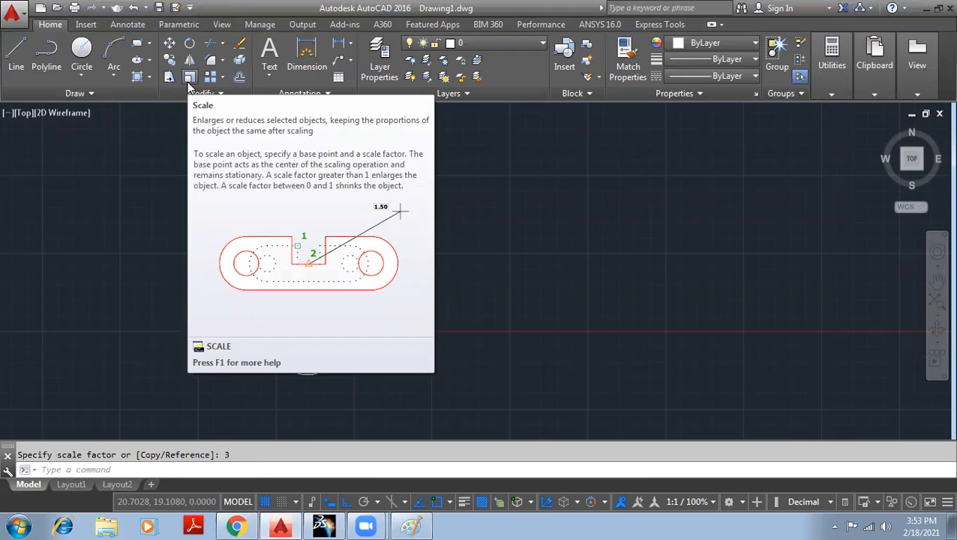
- Draw a rectangle beside the link plate
middle_drag(380, 209, 188, 193)
click(136, 44)
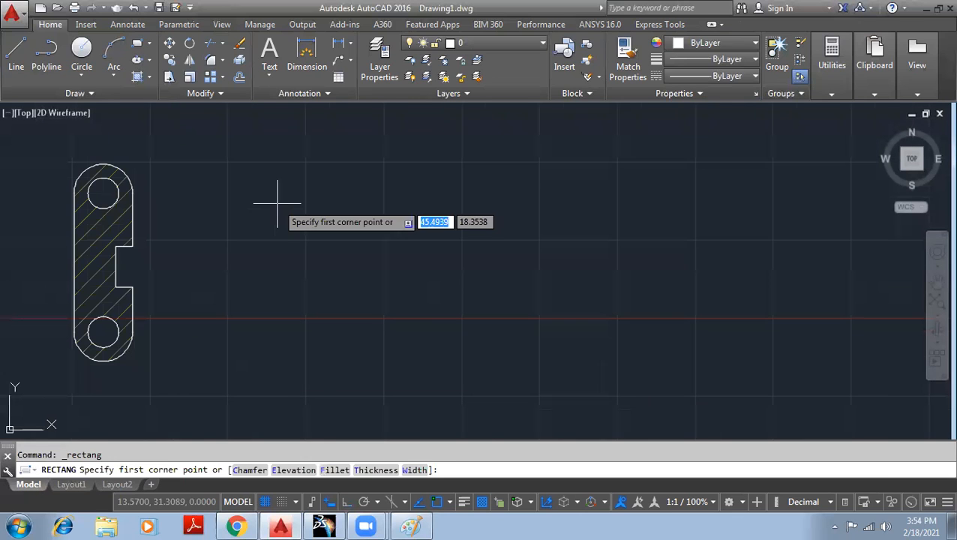
click(284, 215)
click(527, 286)
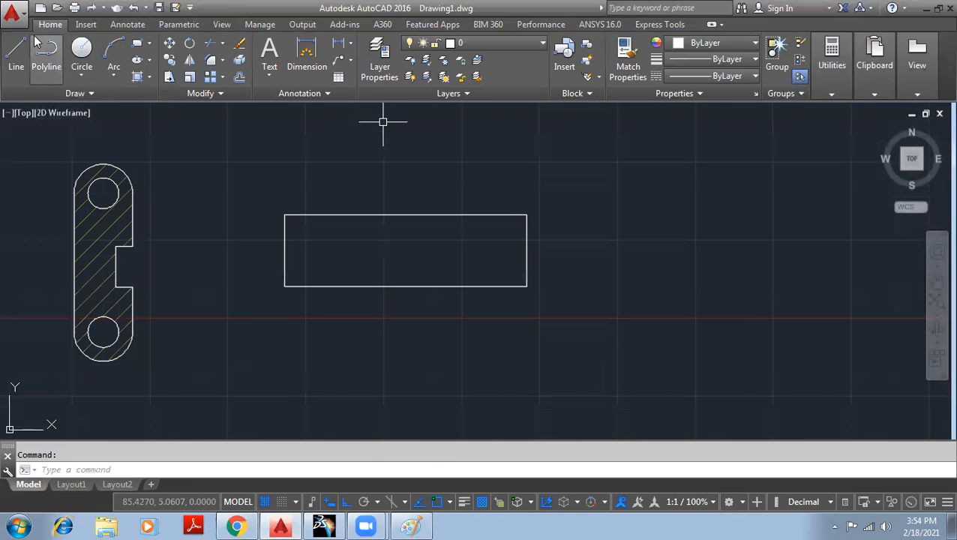
- Draw a vertical line through the rectangle, overhanging its top and bottom edges
click(15, 52)
click(418, 167)
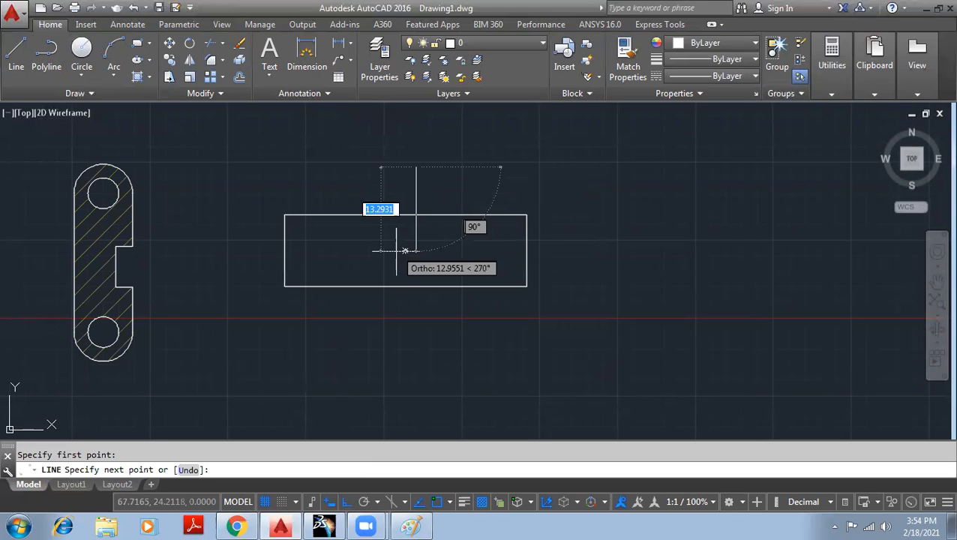
click(414, 319)
right_click(398, 298)
click(424, 304)
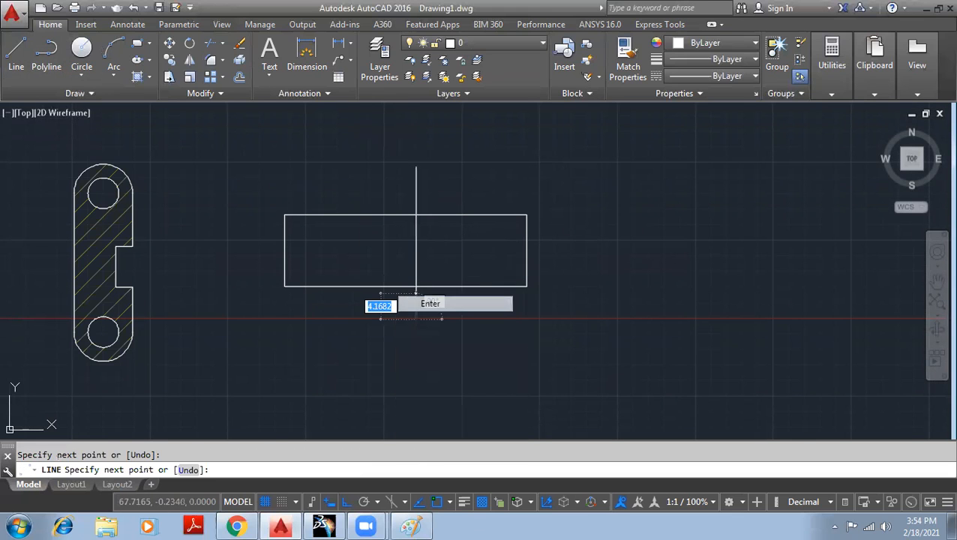
middle_drag(572, 254, 474, 237)
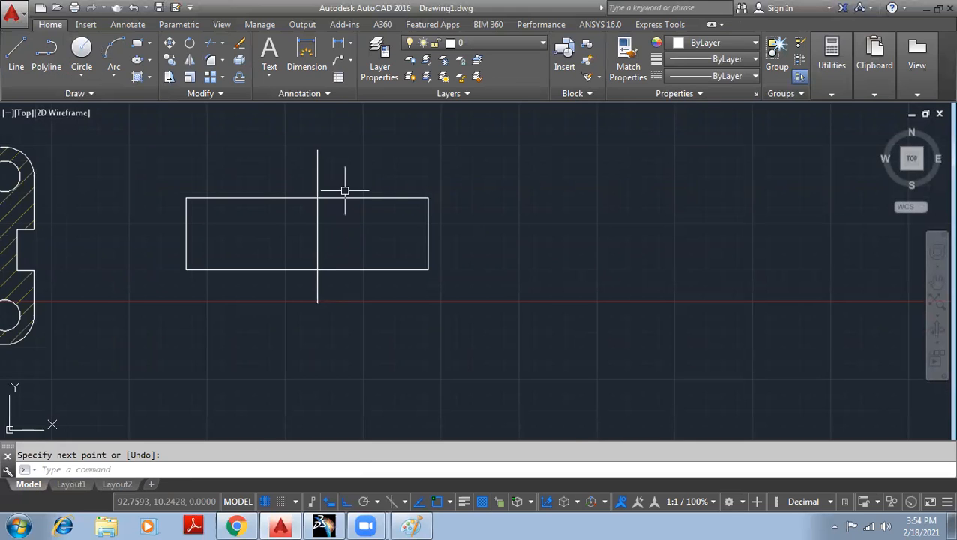
scroll(348, 189, up, 4)
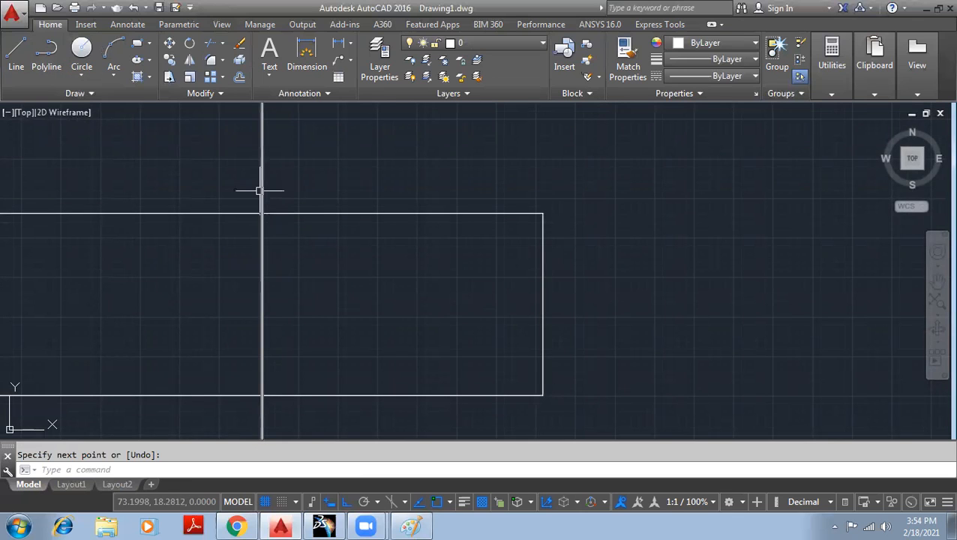
mouse_move(327, 267)
middle_down()
mouse_move(316, 205)
mouse_move(346, 145)
middle_up()
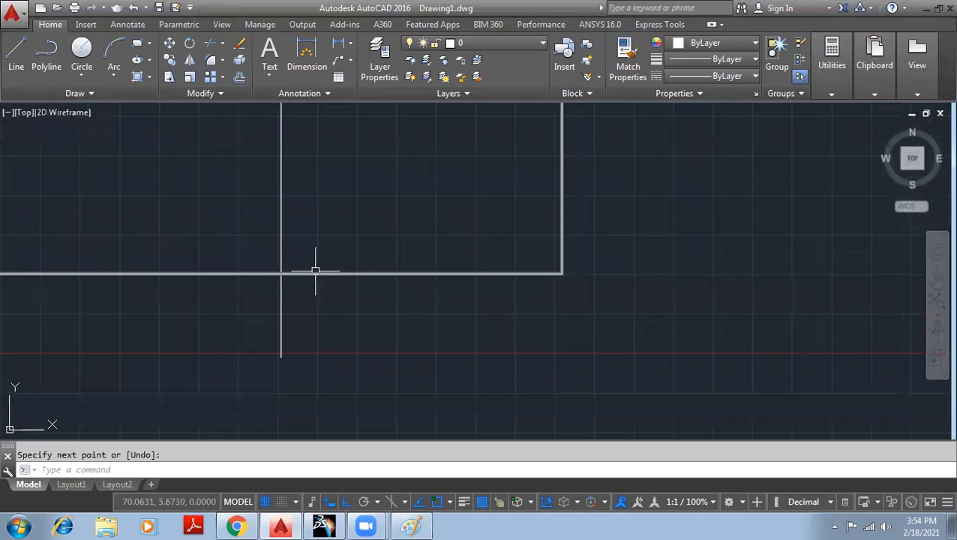
mouse_move(316, 203)
middle_down()
mouse_move(306, 321)
mouse_move(341, 160)
middle_up()
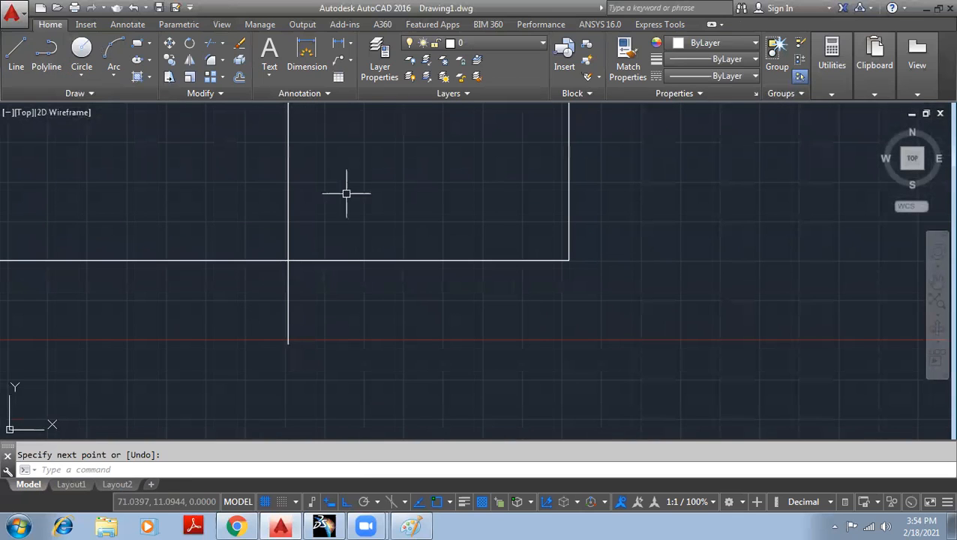
scroll(347, 194, down, 2)
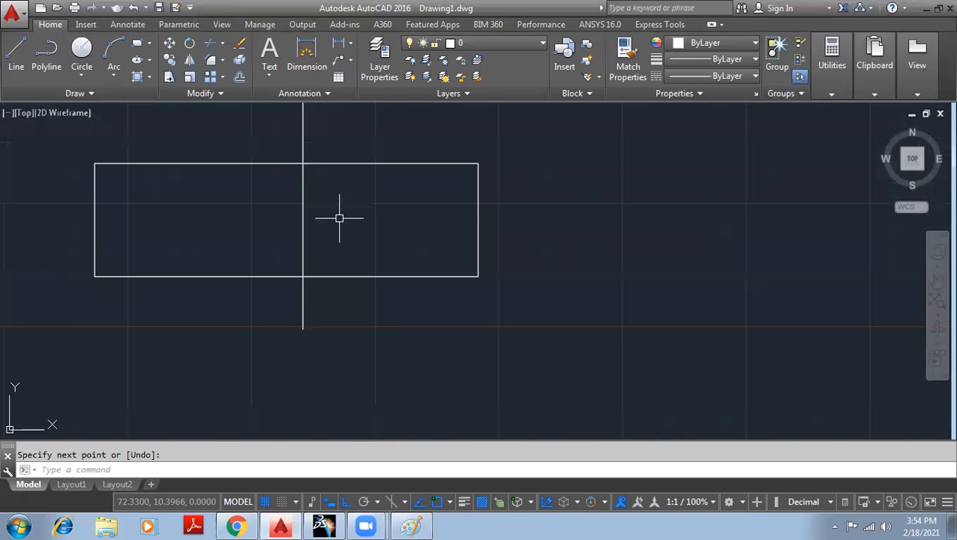
- Trim the vertical line's overhang above the rectangle, using all objects as cutting edges
click(222, 46)
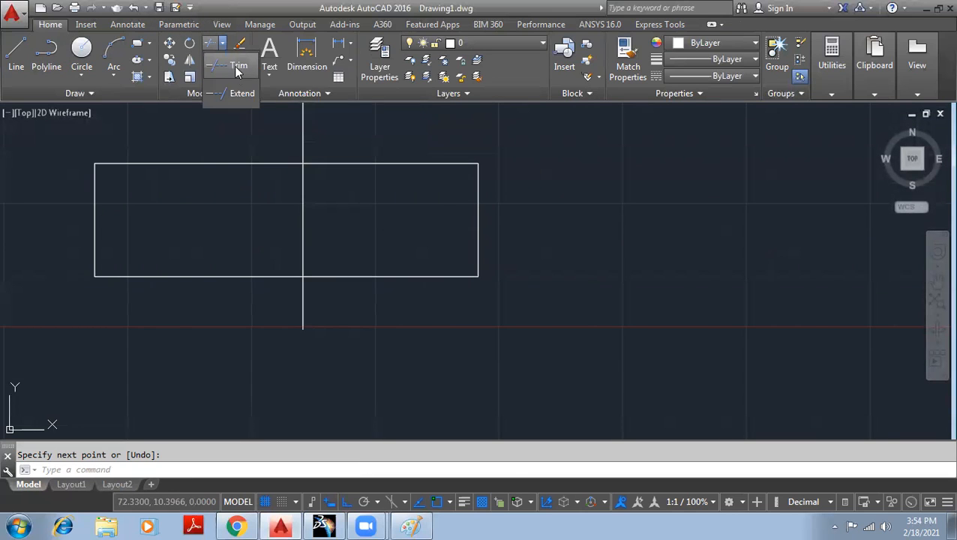
click(234, 72)
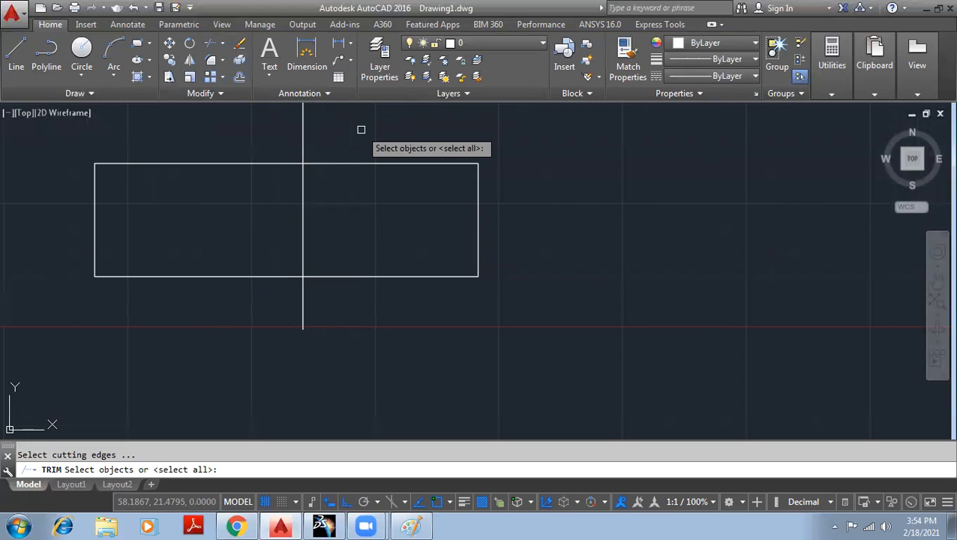
key(Return)
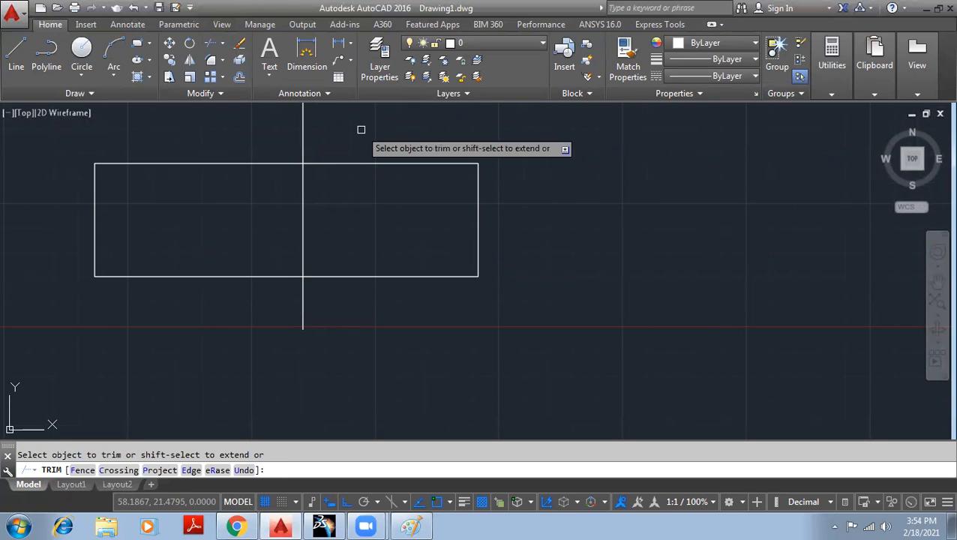
click(303, 147)
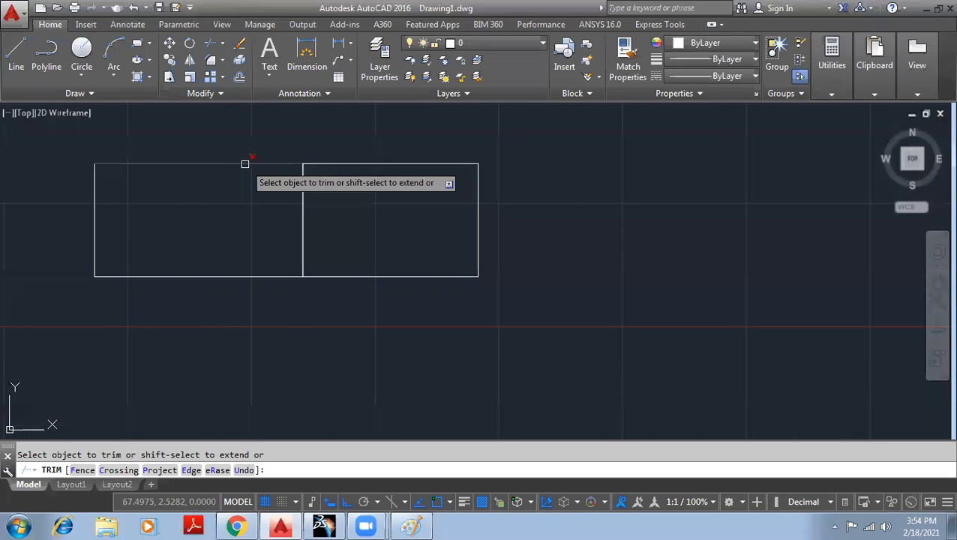
click(222, 43)
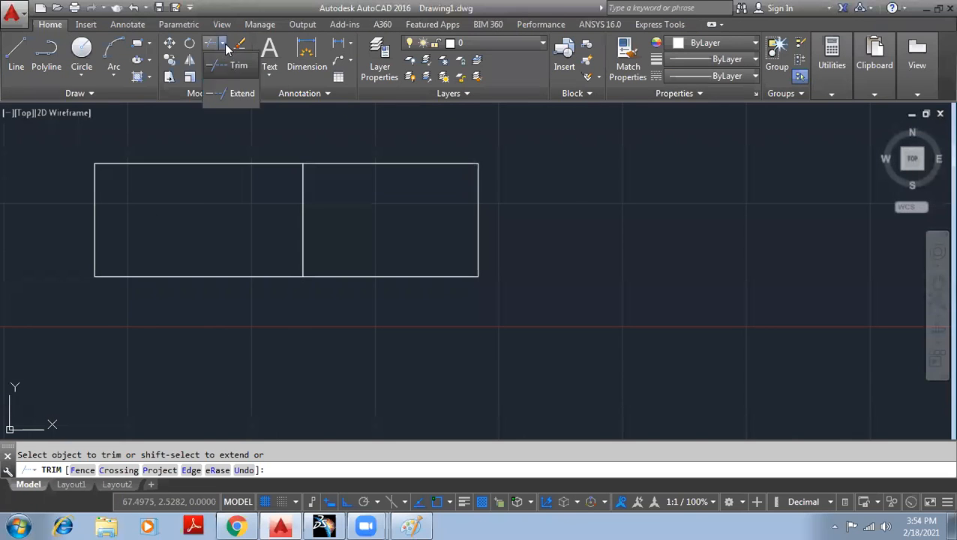
click(214, 43)
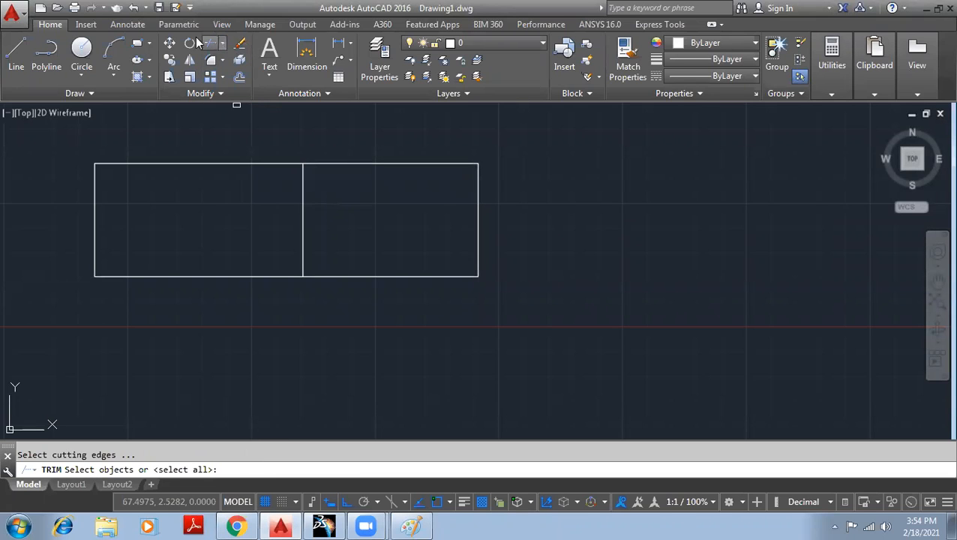
- Draw a horizontal line from the rectangle's left-edge midpoint to the vertical divider
click(10, 51)
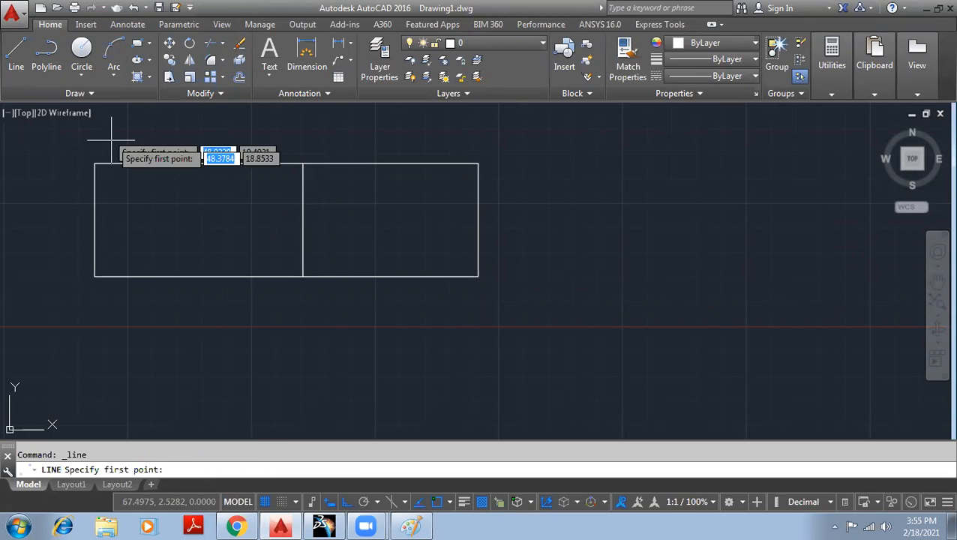
click(92, 219)
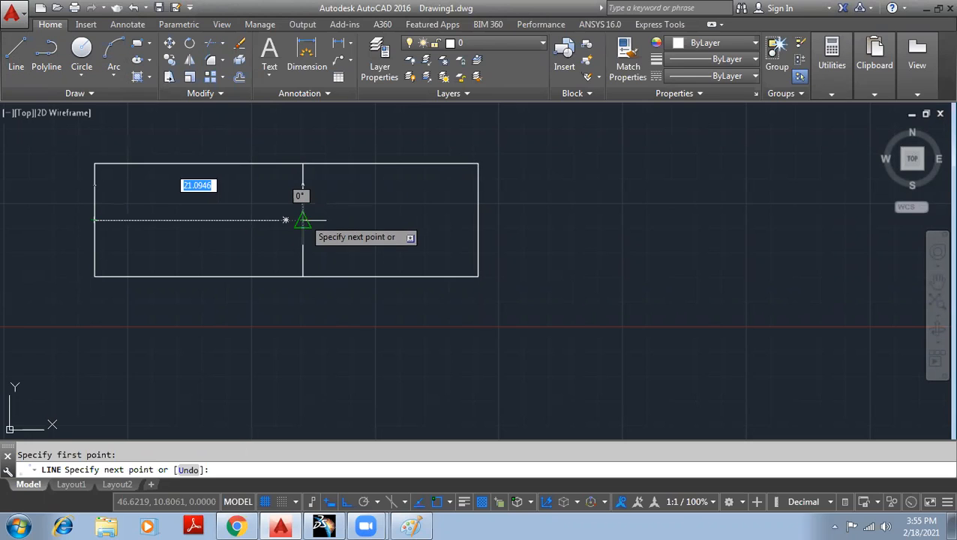
click(303, 219)
right_click(304, 220)
click(349, 229)
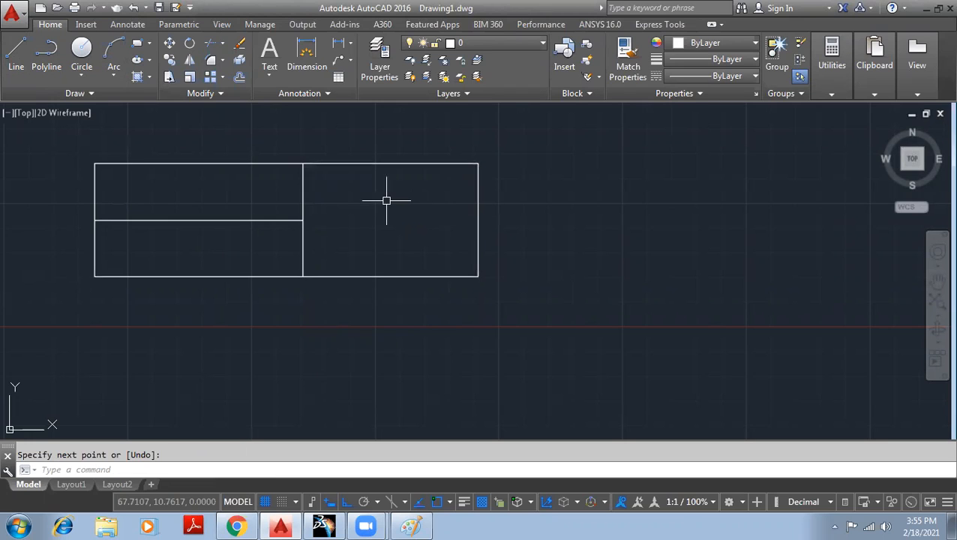
key(Escape)
click(270, 220)
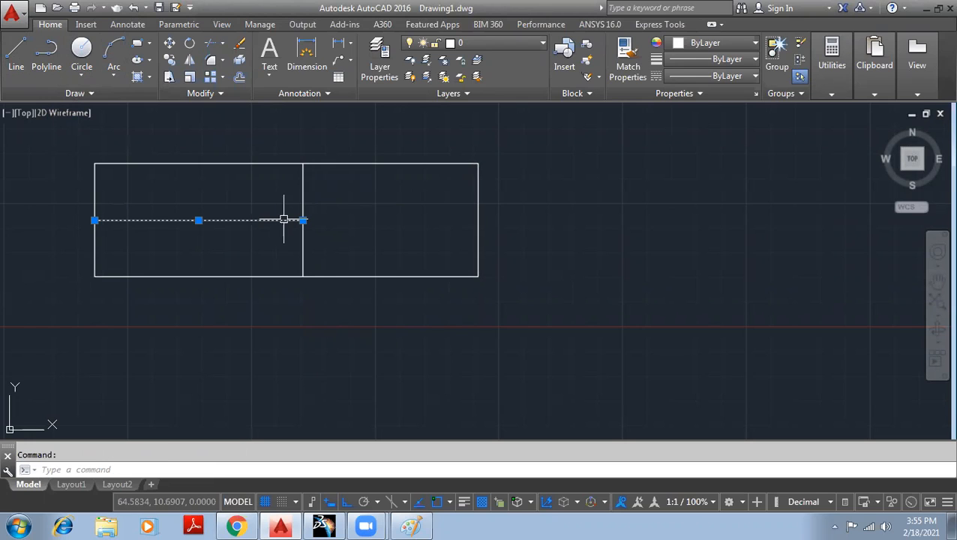
key(Escape)
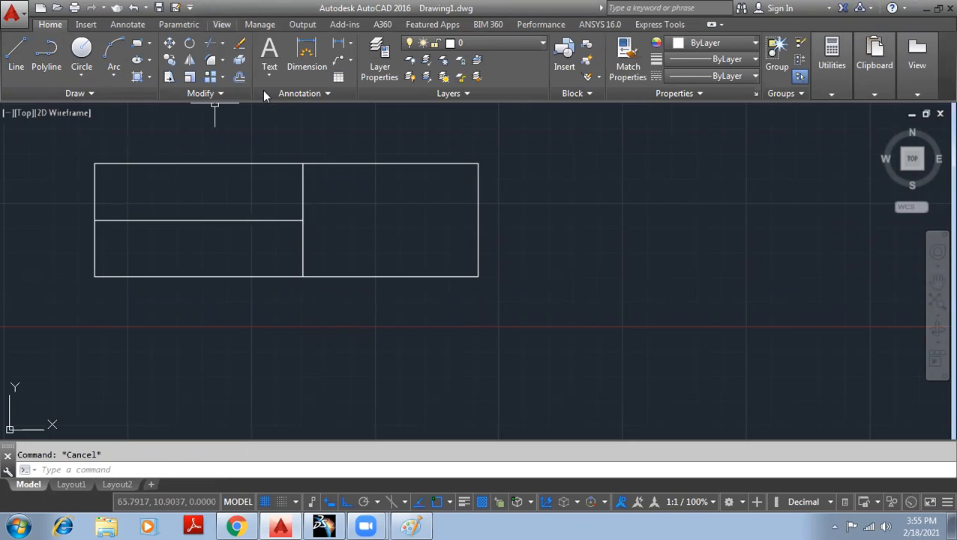
click(222, 43)
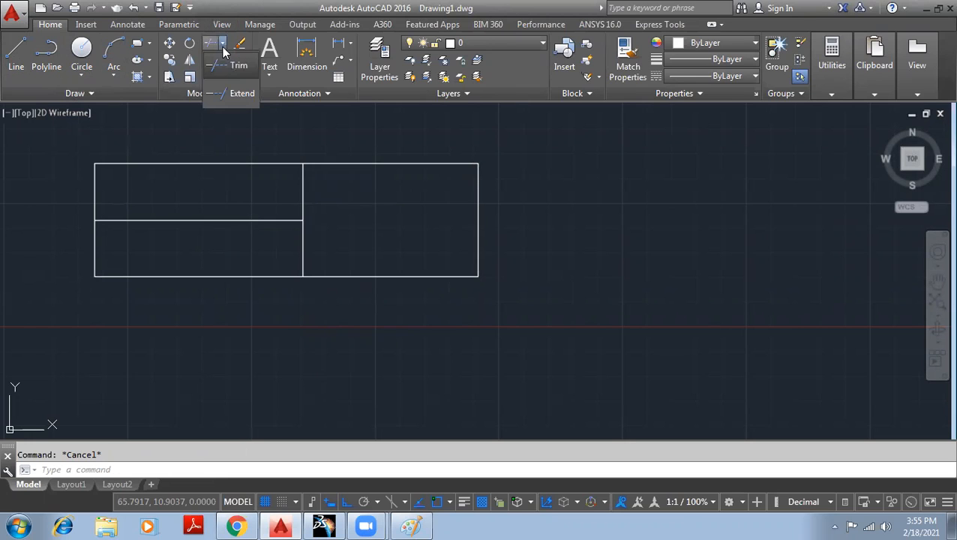
- Extend the horizontal line to the rectangle's right edge, using all objects as boundaries
click(237, 96)
key(Return)
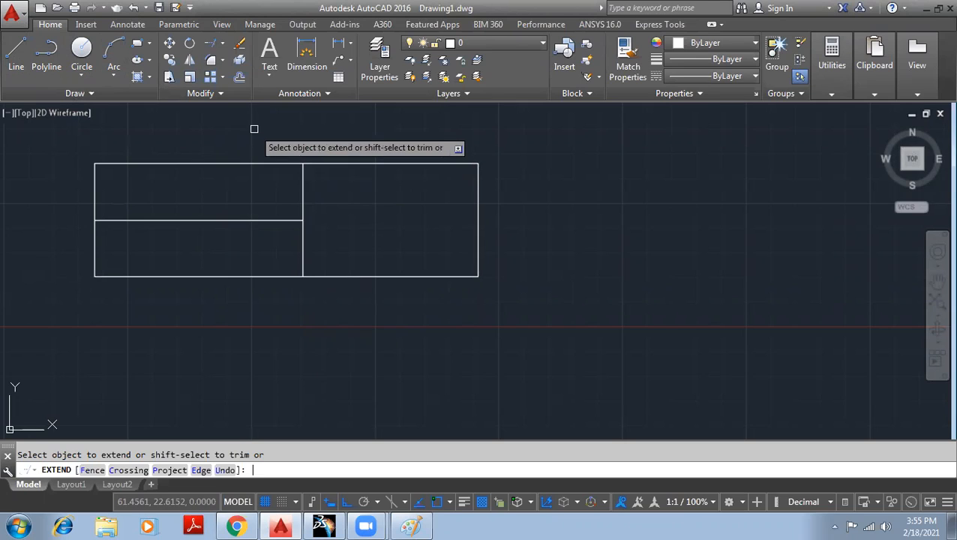
click(243, 221)
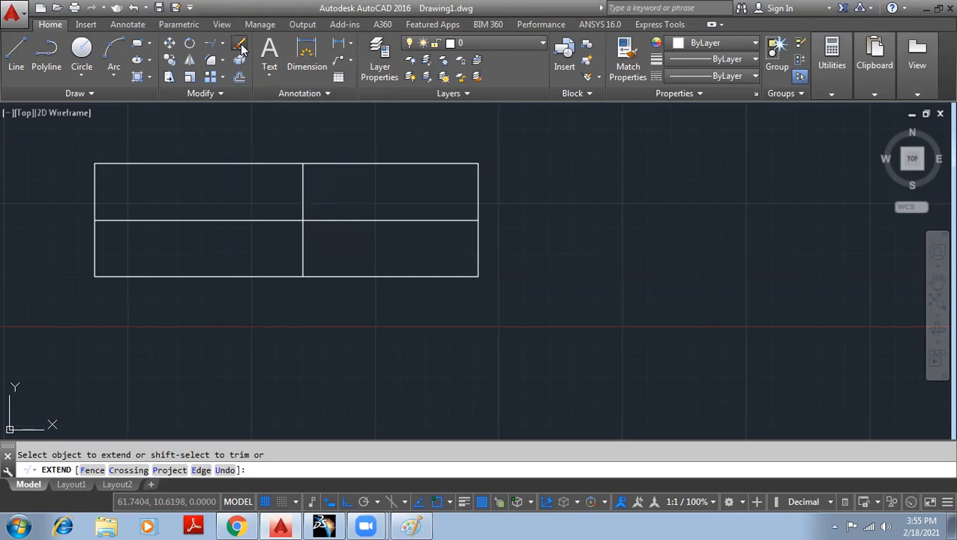
click(241, 46)
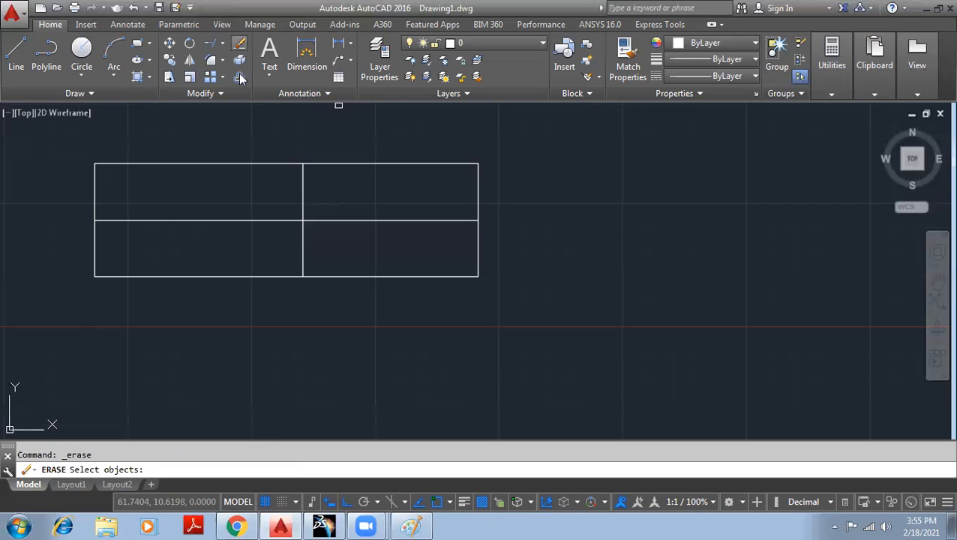
- Erase the rectangle outline and its vertical middle line
click(366, 161)
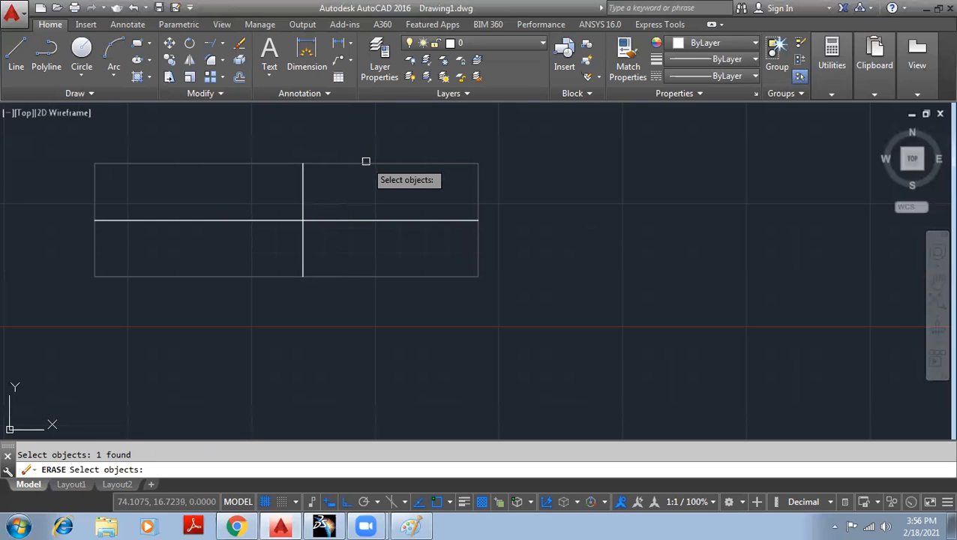
click(304, 207)
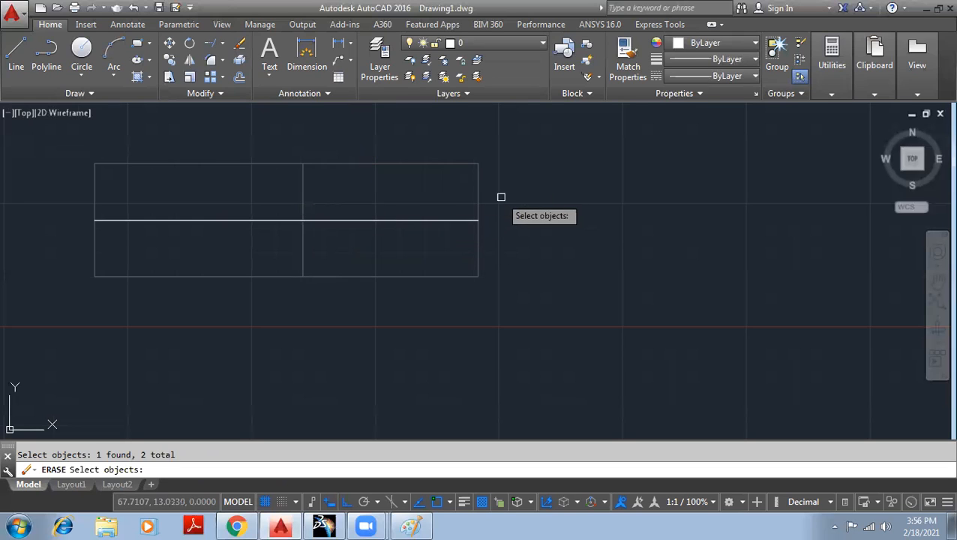
key(Return)
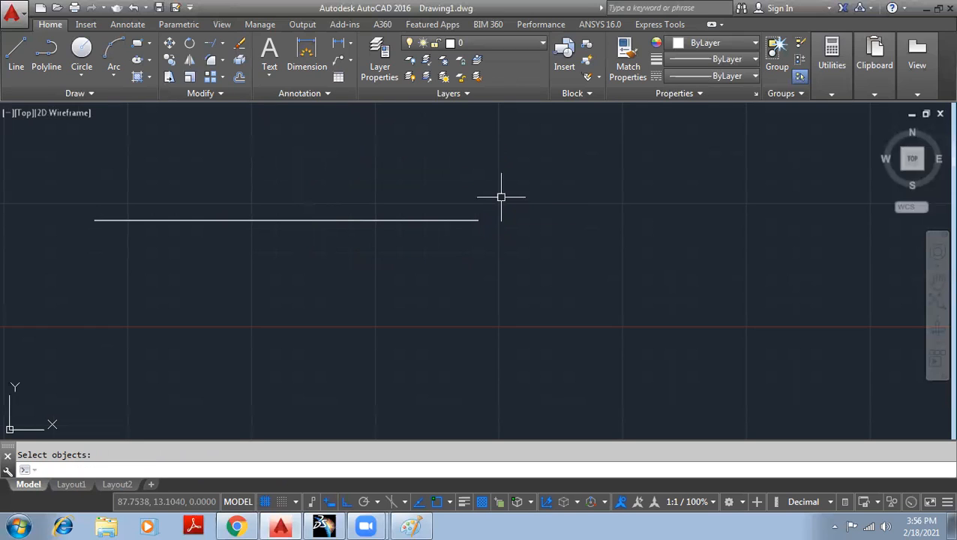
- Undo the erase, then window-select all of the rectangle's lines
key(ctrl+z)
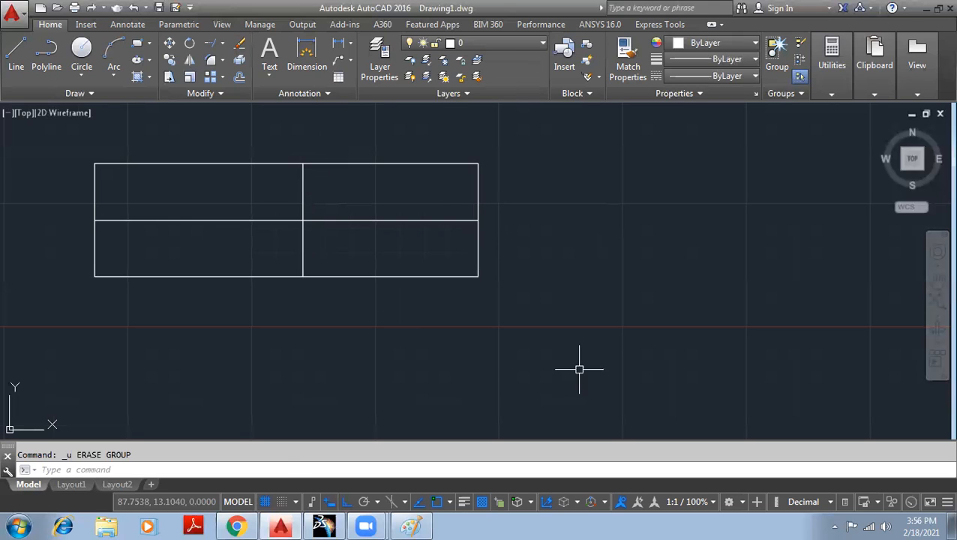
click(531, 291)
click(80, 136)
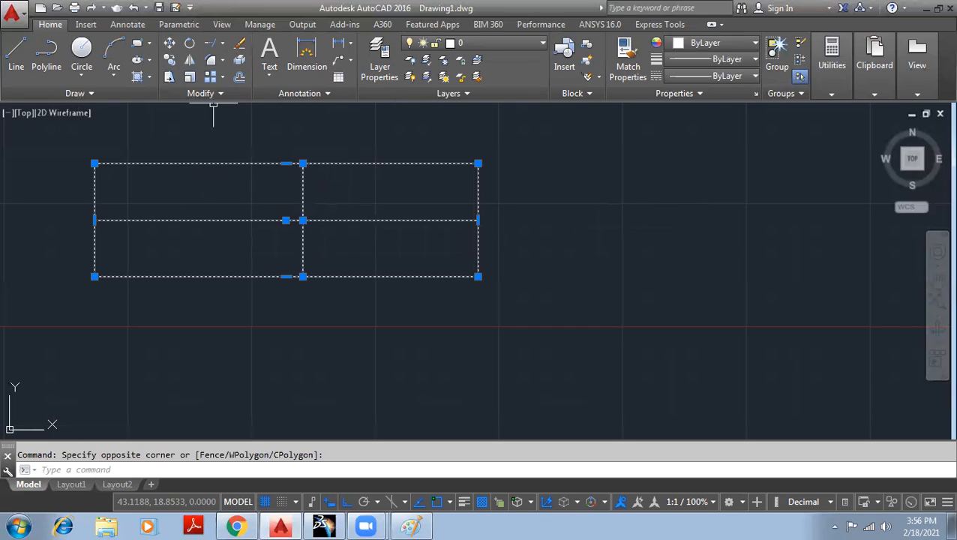
key(Escape)
click(168, 78)
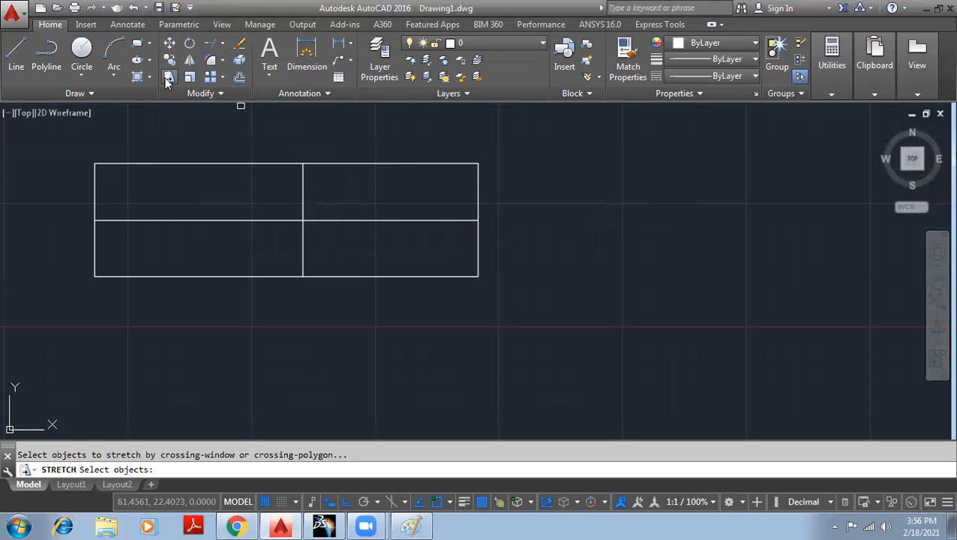
click(423, 277)
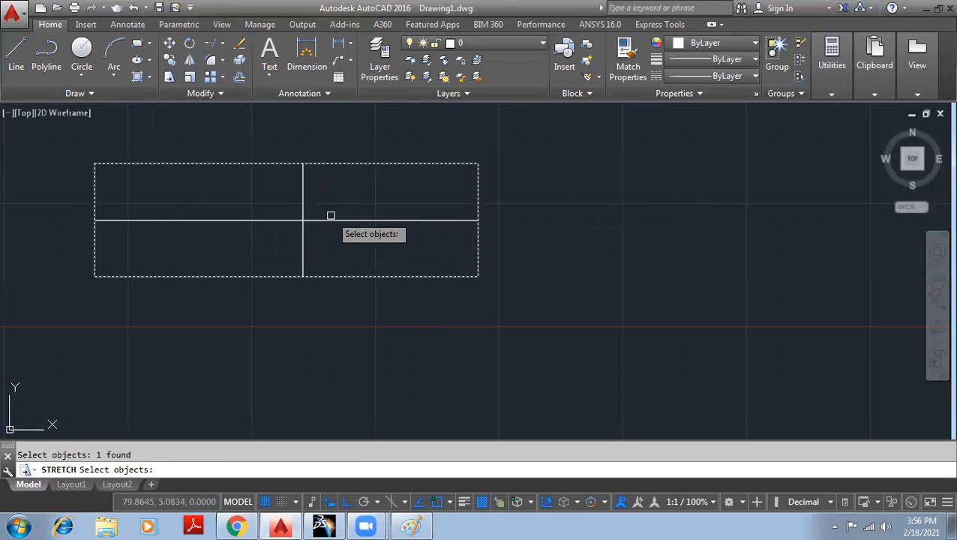
click(322, 220)
click(306, 235)
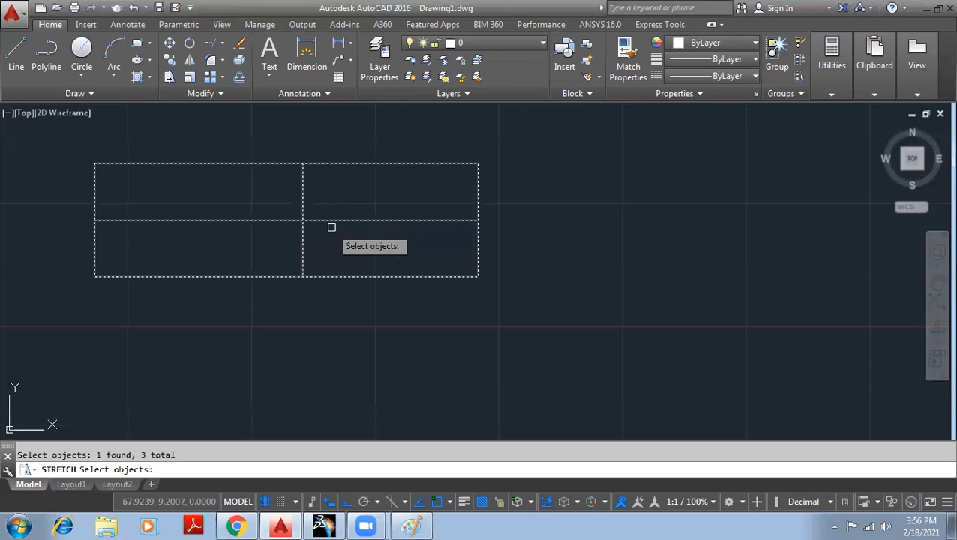
key(Return)
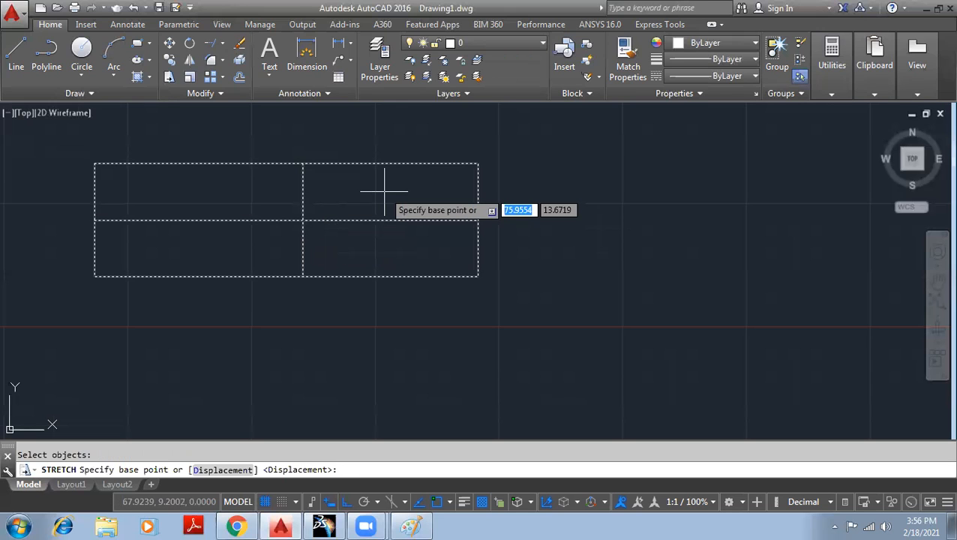
click(303, 220)
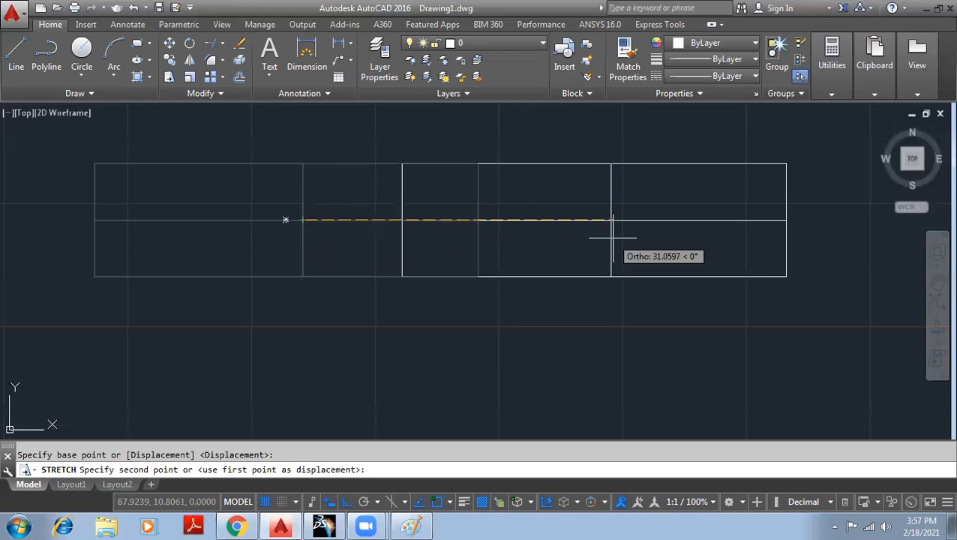
click(614, 238)
middle_drag(726, 318, 571, 332)
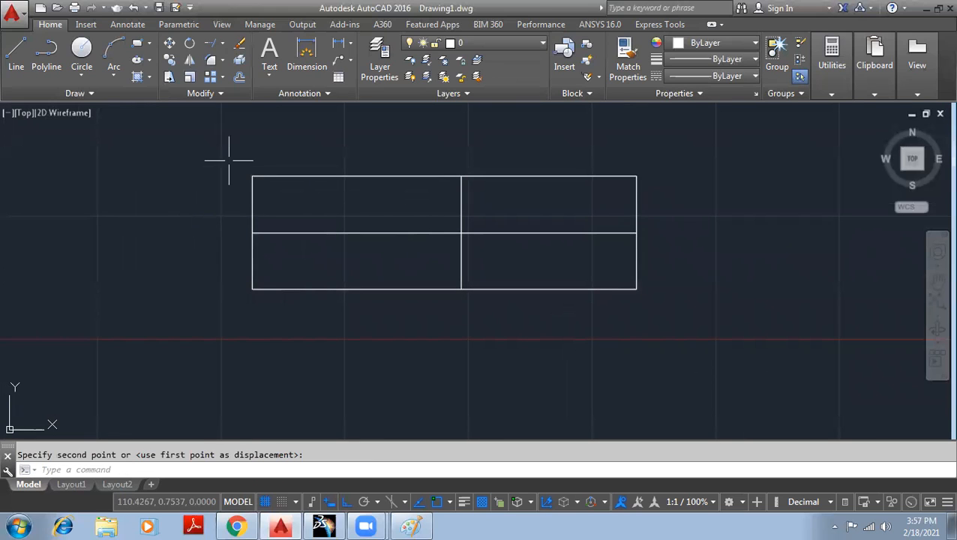
mouse_move(219, 146)
mouse_down()
mouse_move(662, 368)
mouse_move(743, 241)
mouse_move(585, 145)
mouse_up()
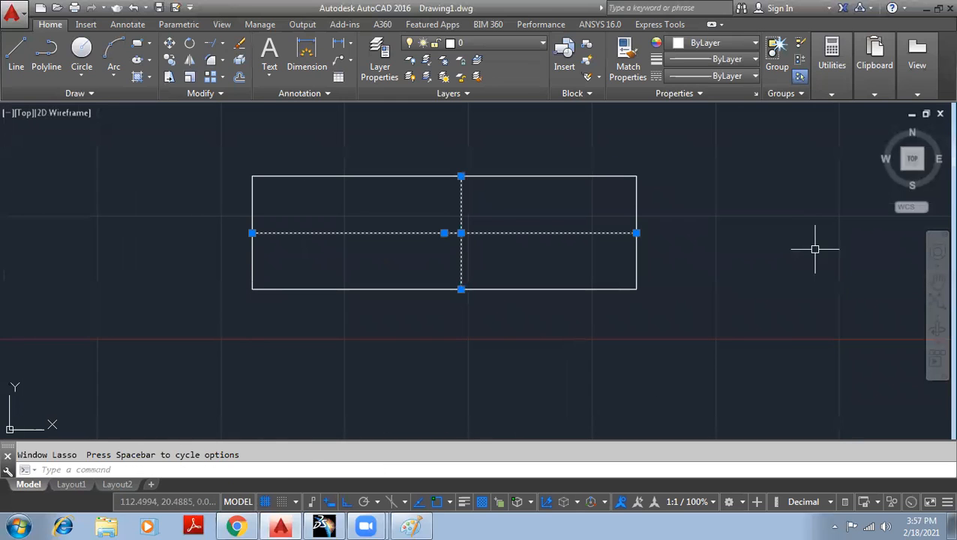
click(768, 242)
key(Escape)
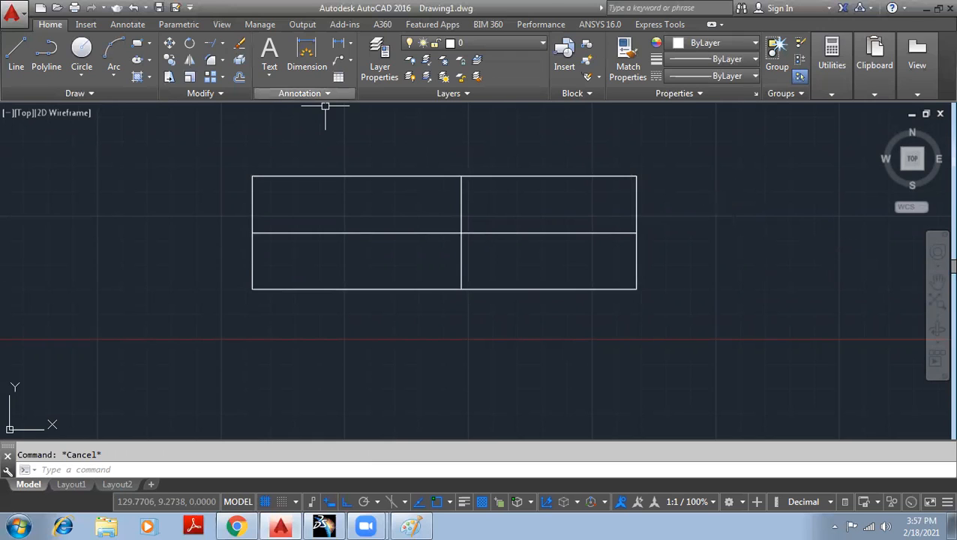
middle_drag(690, 202, 609, 213)
click(565, 336)
mouse_move(532, 308)
mouse_down()
mouse_move(459, 139)
mouse_move(560, 146)
mouse_move(564, 158)
mouse_up()
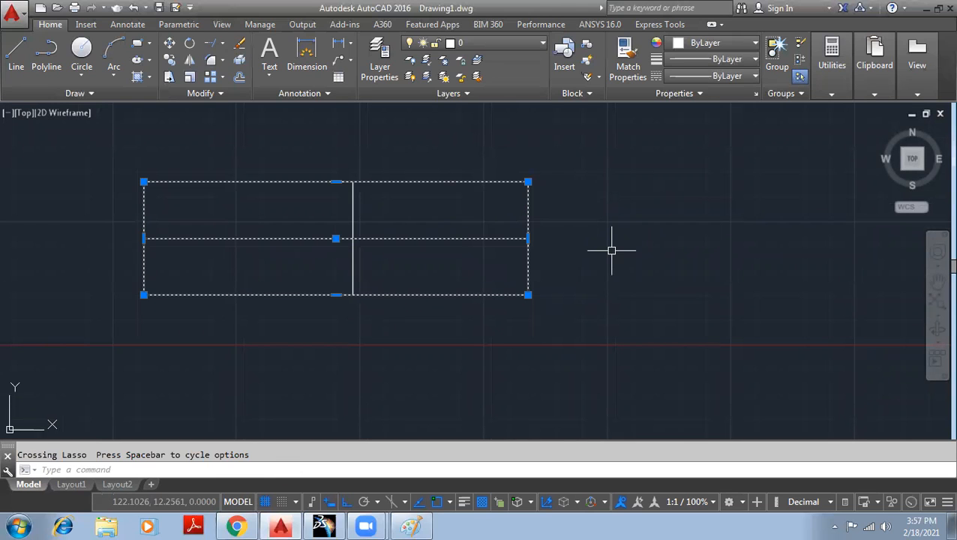
key(Escape)
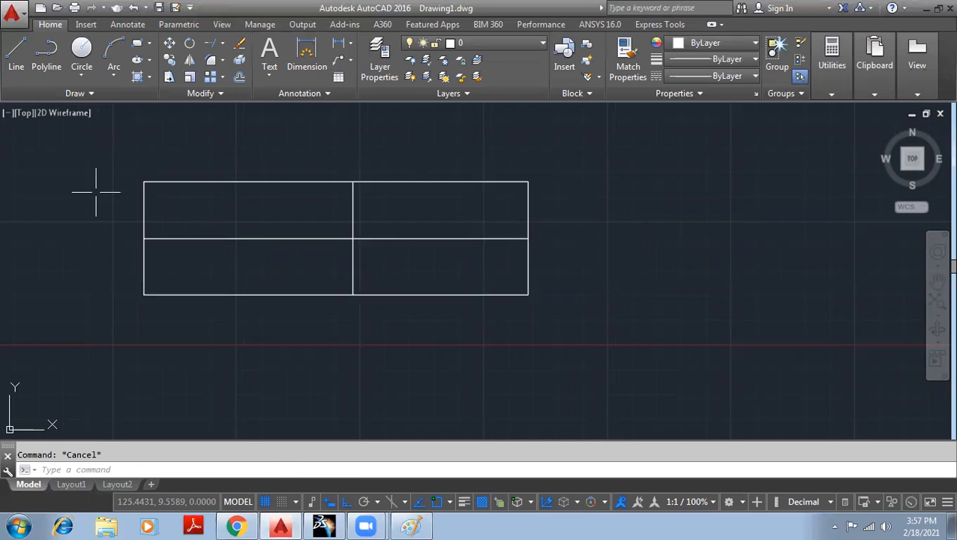
click(432, 149)
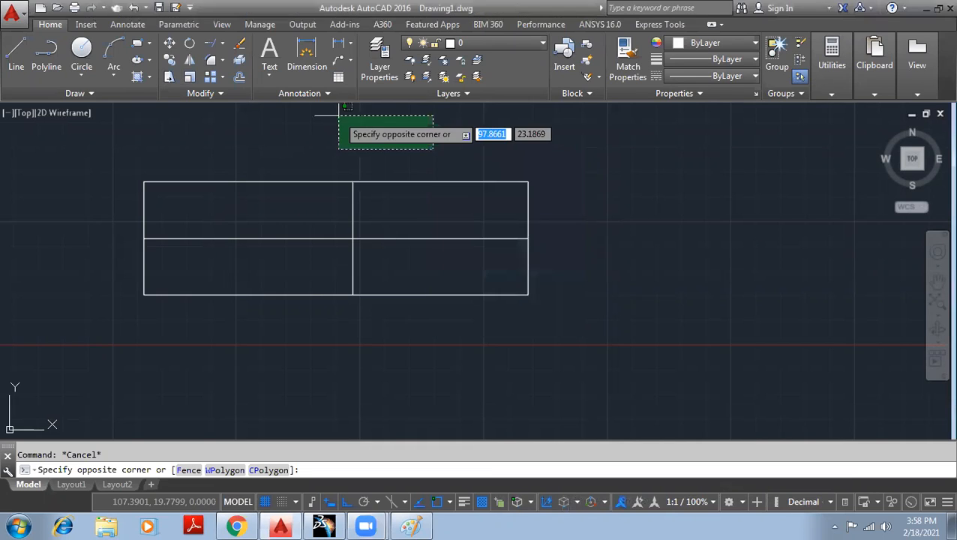
- Stretch the rectangle's right end further right, using a base point on the middle line
click(225, 106)
click(168, 77)
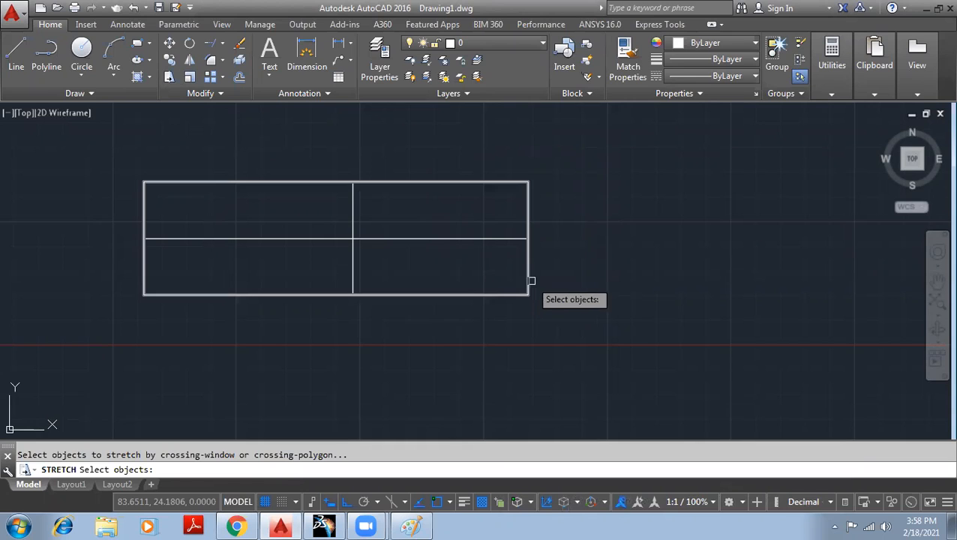
click(586, 334)
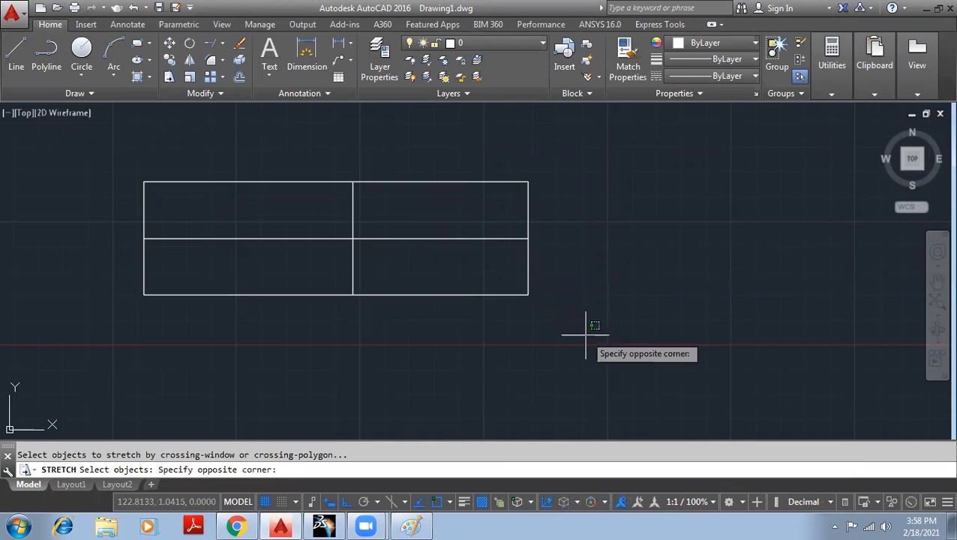
click(427, 138)
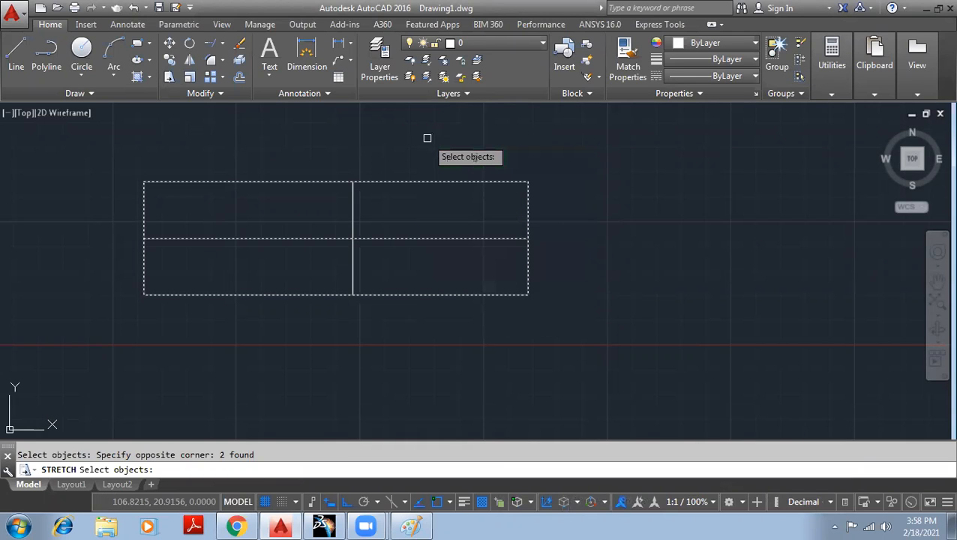
key(Return)
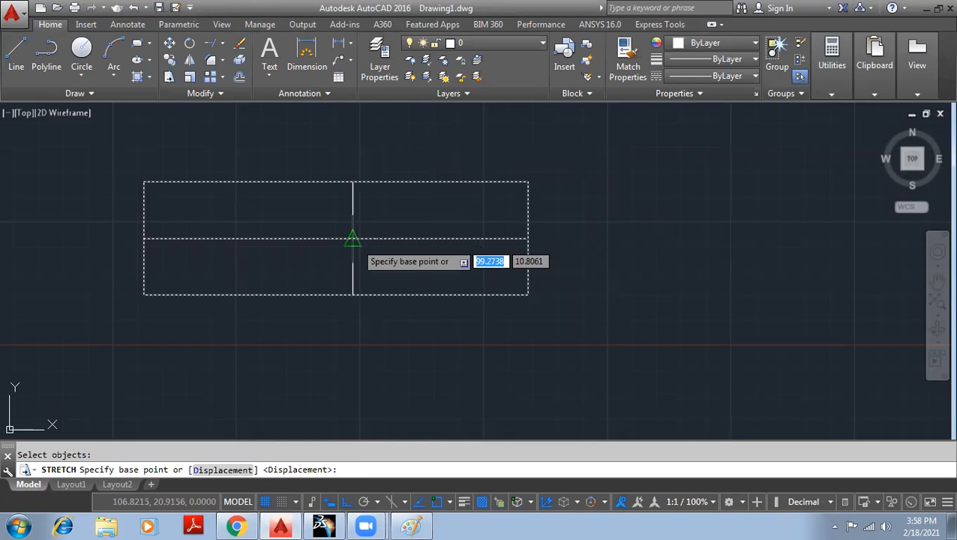
click(352, 239)
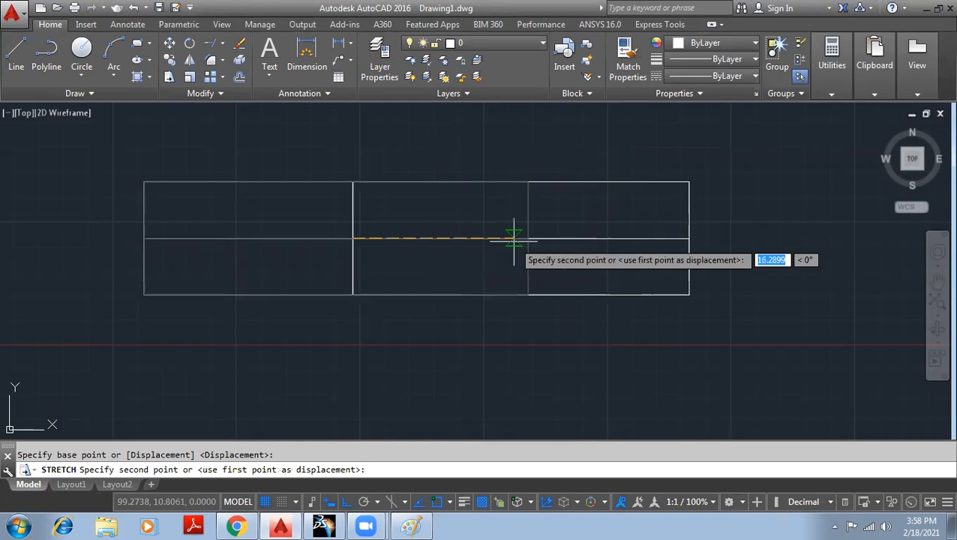
click(657, 238)
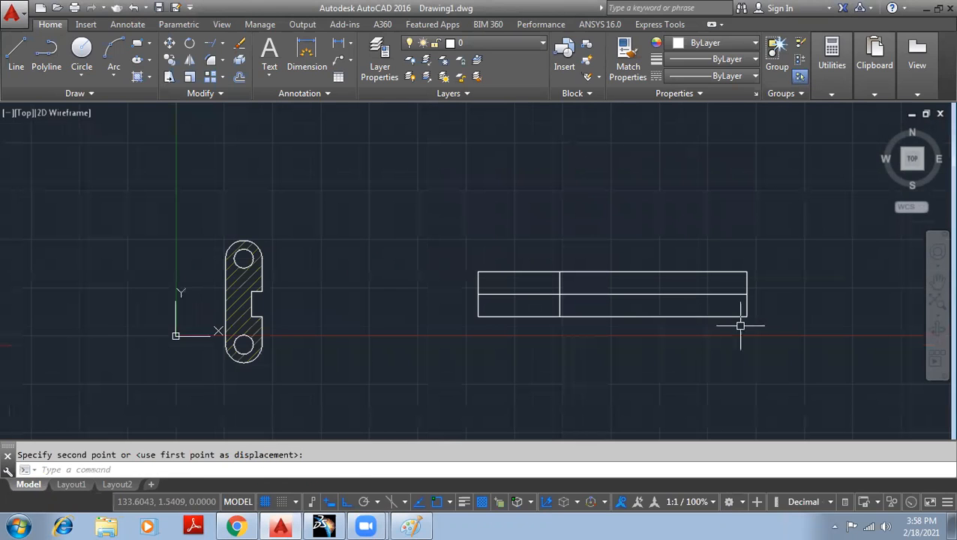
middle_drag(741, 324, 570, 282)
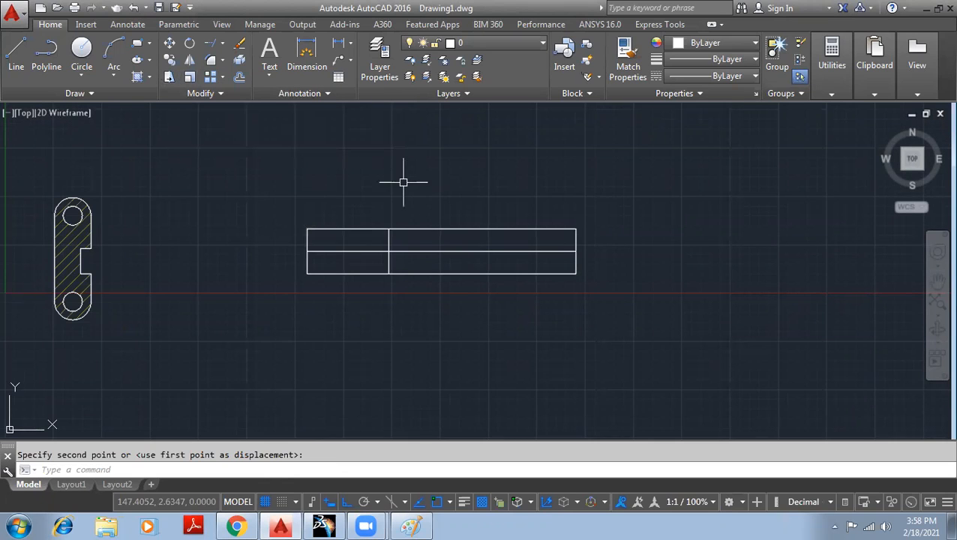
- Crossing-select the stretched rectangle with all its dividing lines and delete them
key(Escape)
scroll(234, 173, down, 2)
click(571, 317)
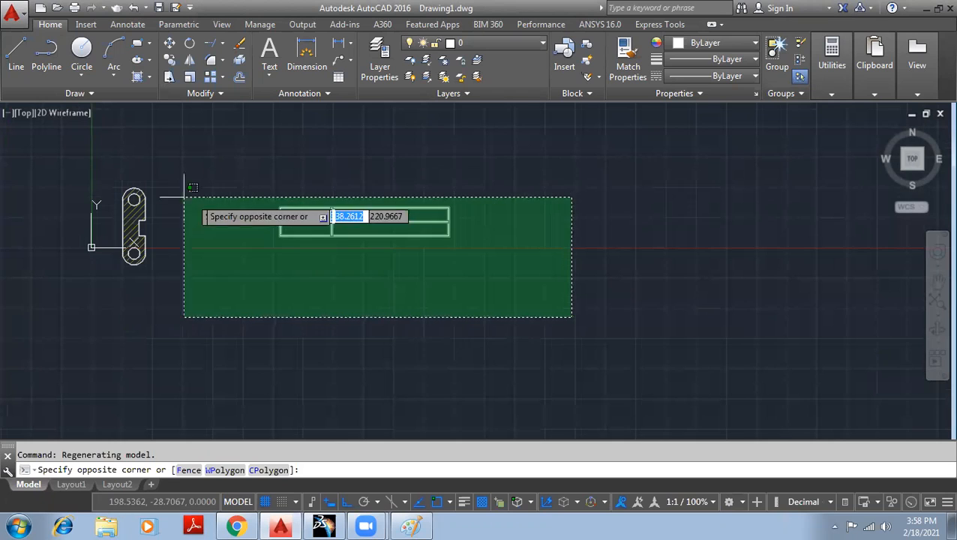
click(243, 152)
key(Delete)
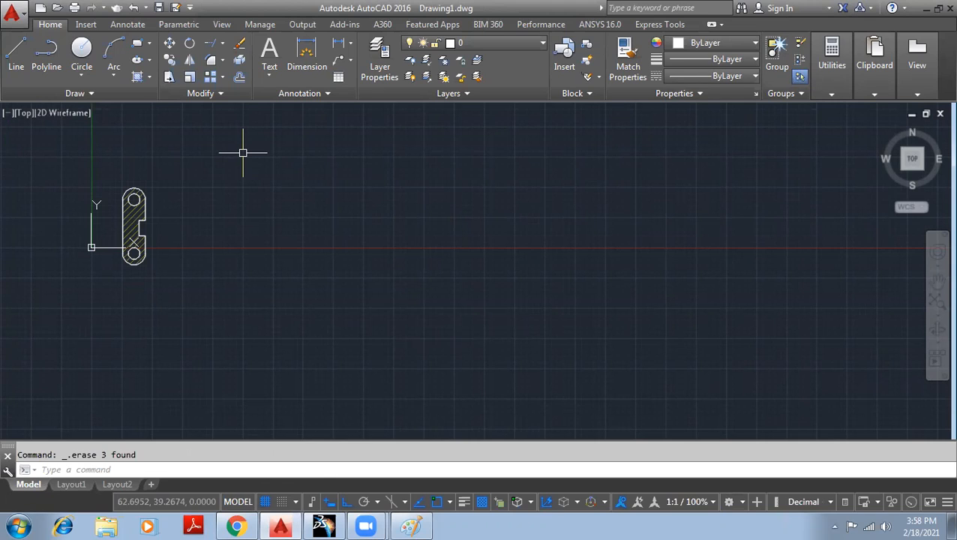
- Draw a default-radius circle right of the link plate and show the array type choices
click(82, 51)
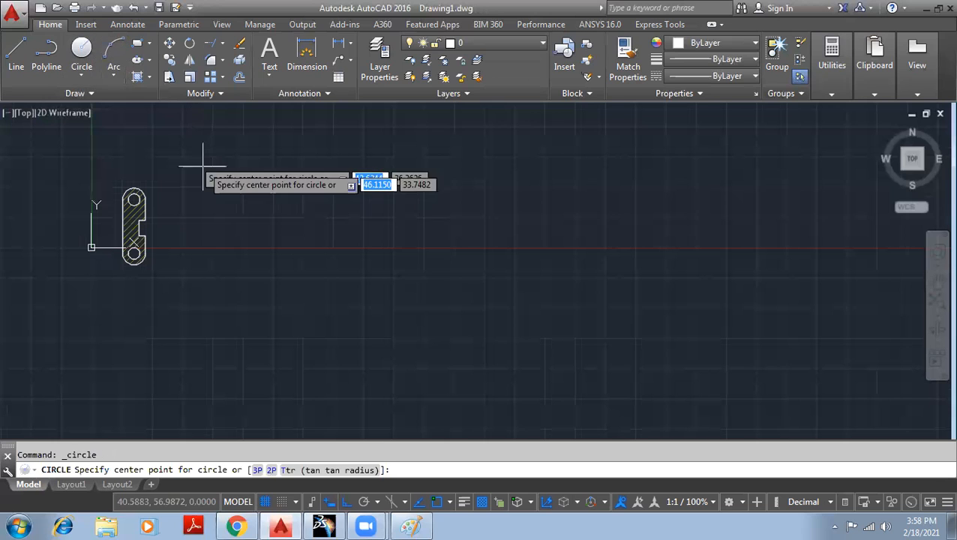
click(266, 201)
key(Return)
scroll(308, 188, up, 2)
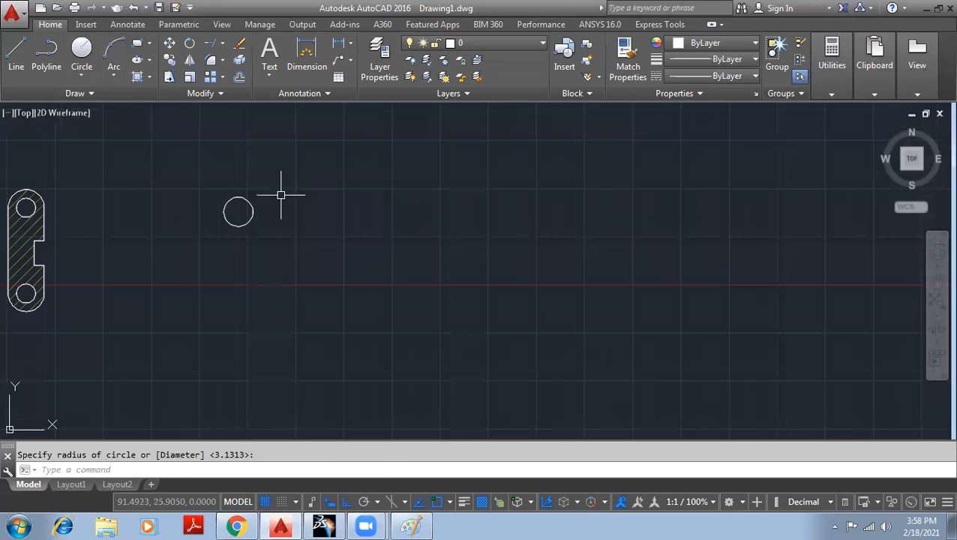
middle_drag(281, 195, 291, 214)
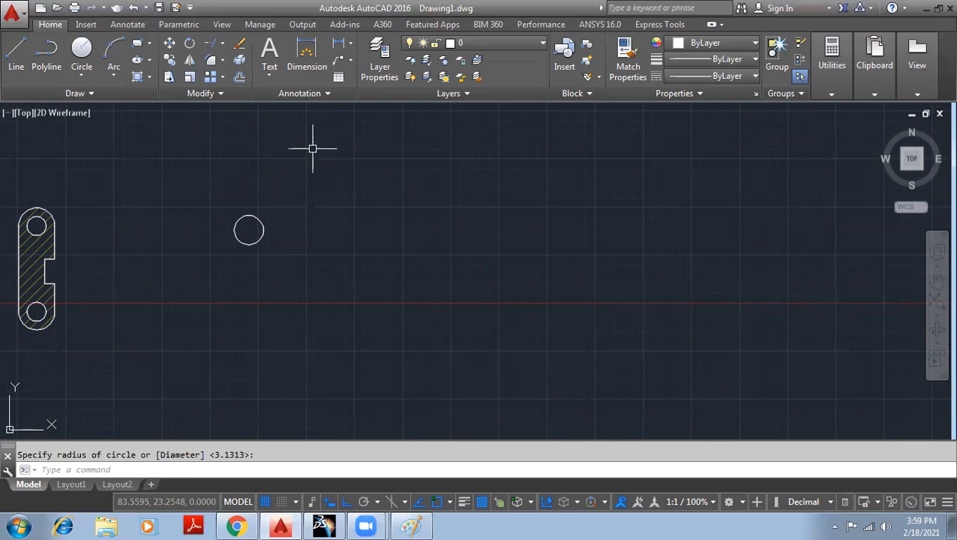
middle_drag(269, 153, 263, 184)
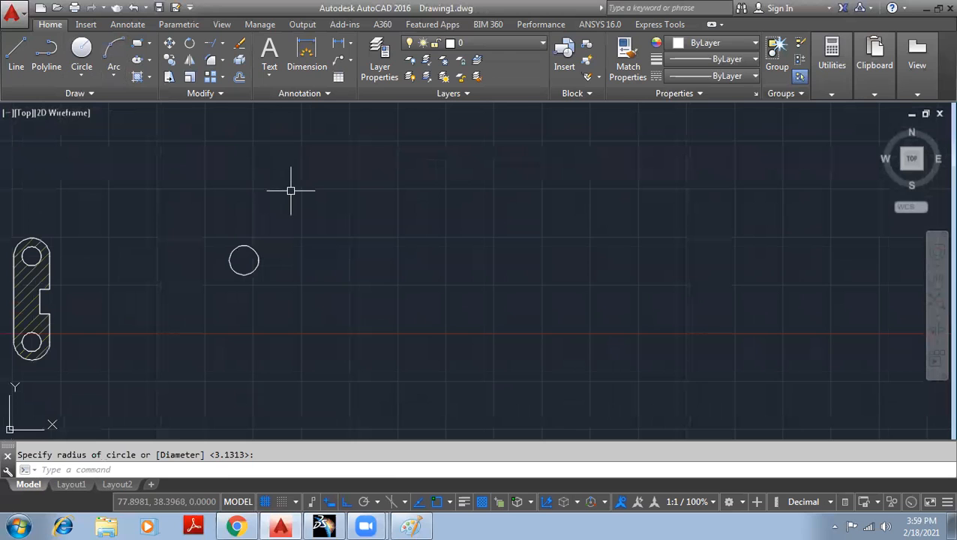
click(222, 78)
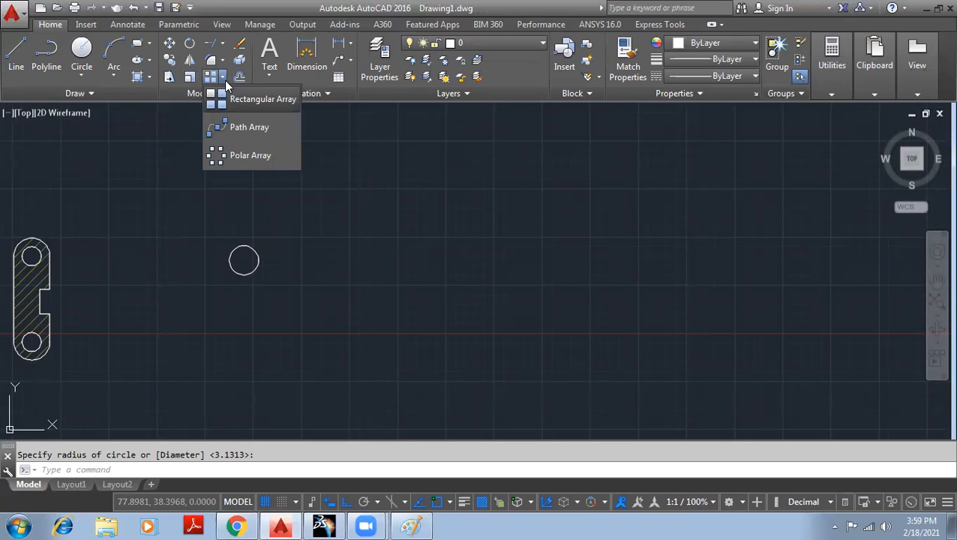
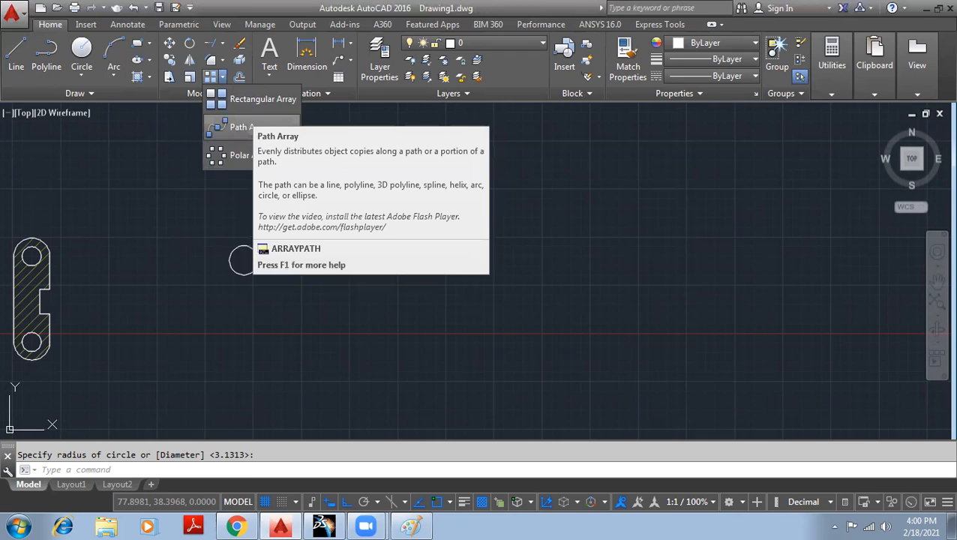
- Start a rectangular array, picking the circle and window-selecting the hatched link plate as sources
click(261, 99)
middle_drag(229, 221, 333, 194)
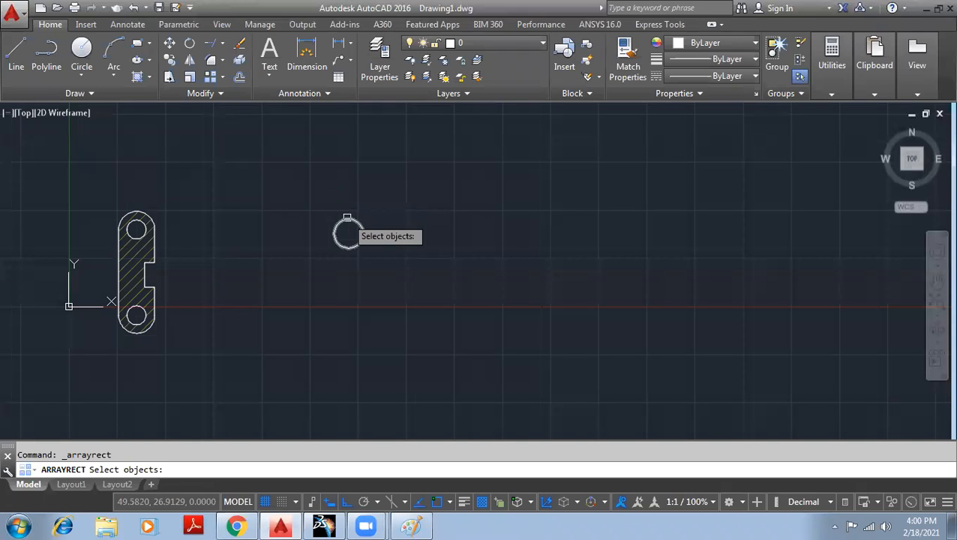
click(347, 217)
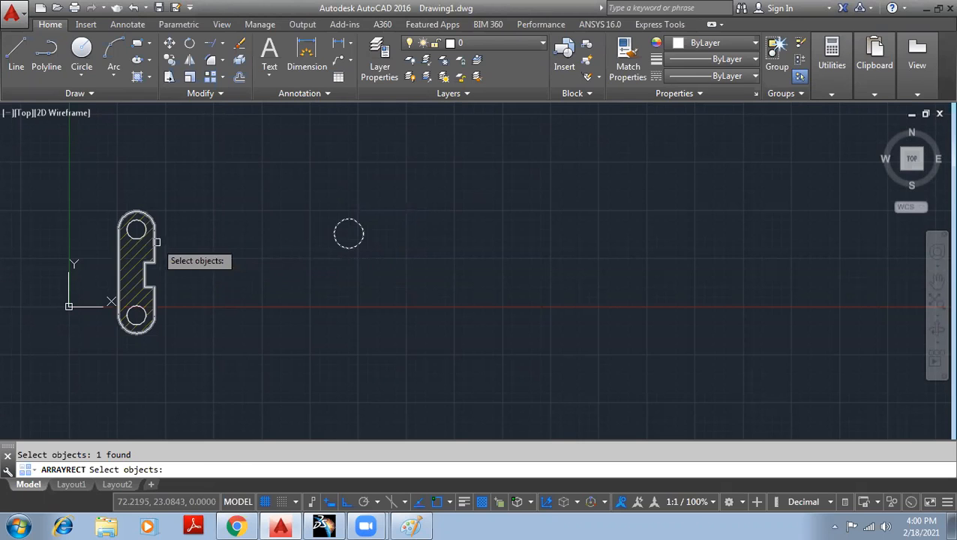
click(210, 354)
click(48, 167)
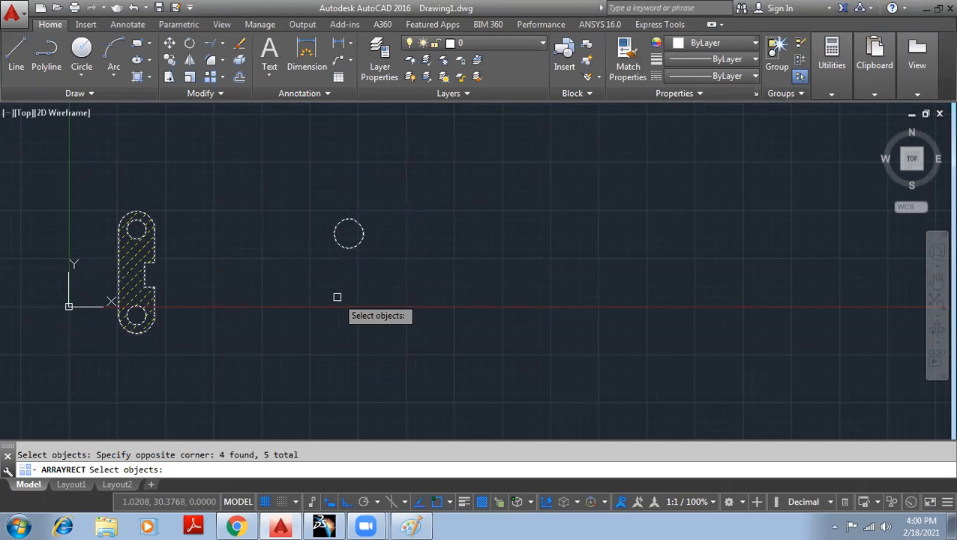
key(Return)
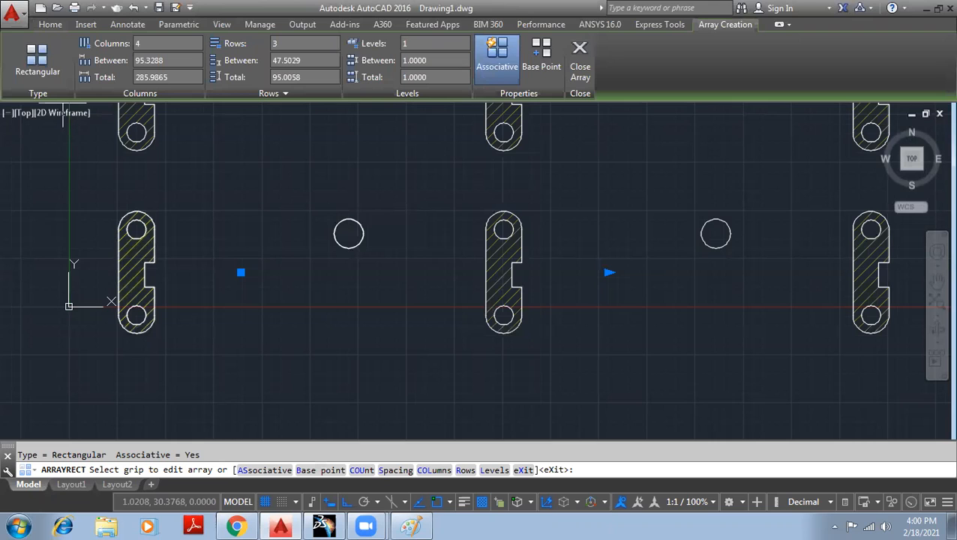
- Zoom out to view the whole 4-column by 3-row array preview
scroll(162, 369, down, 4)
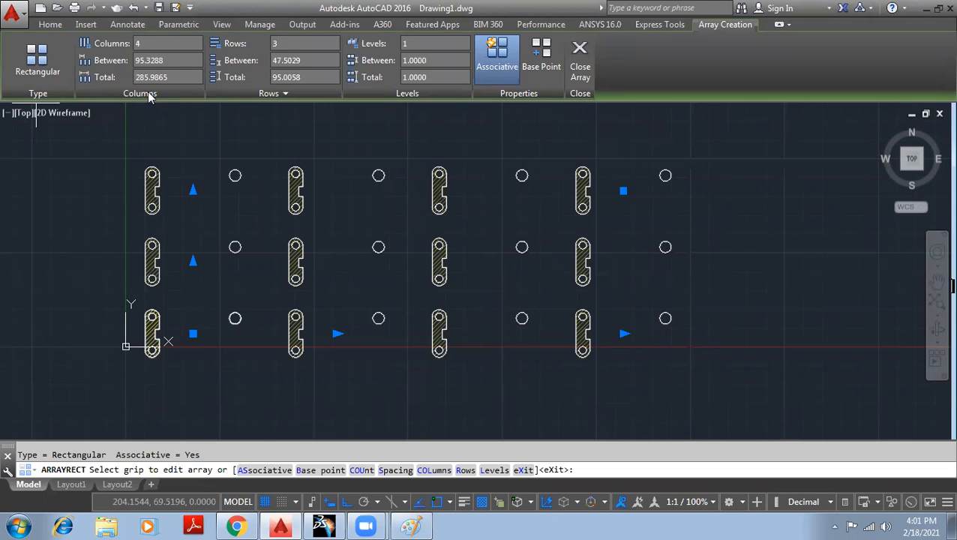
click(169, 60)
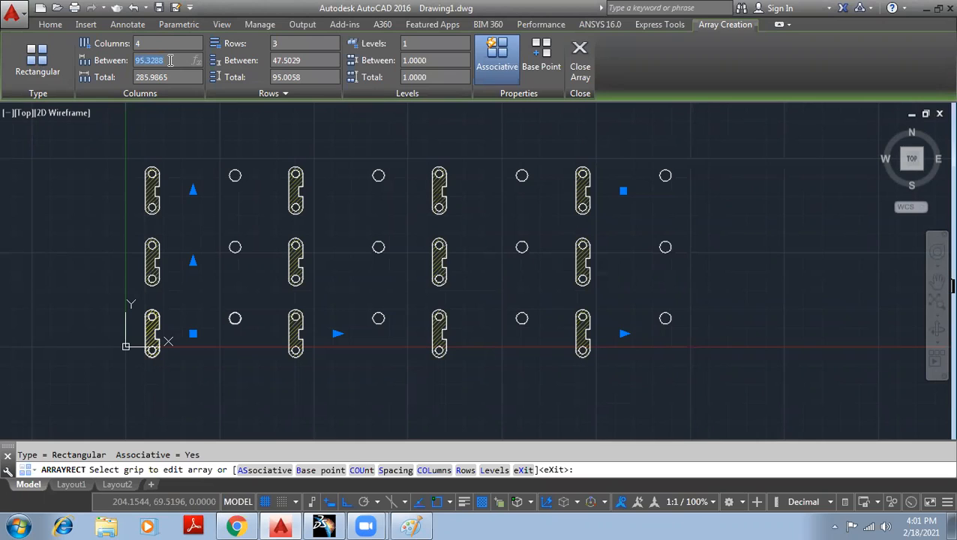
- Keep 4 columns and set their spacing to 100, for a total column distance of 300
click(168, 77)
click(166, 59)
click(163, 77)
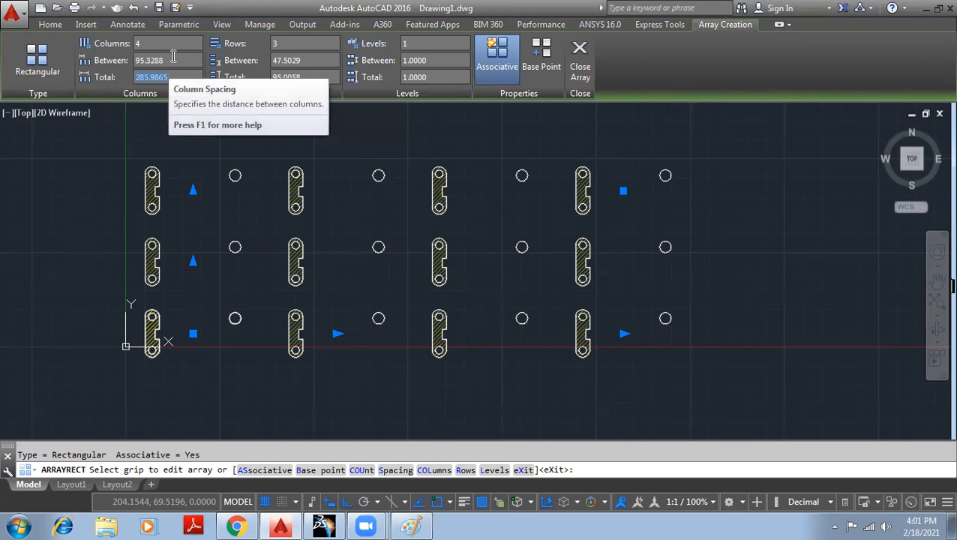
click(138, 43)
key(BackSpace)
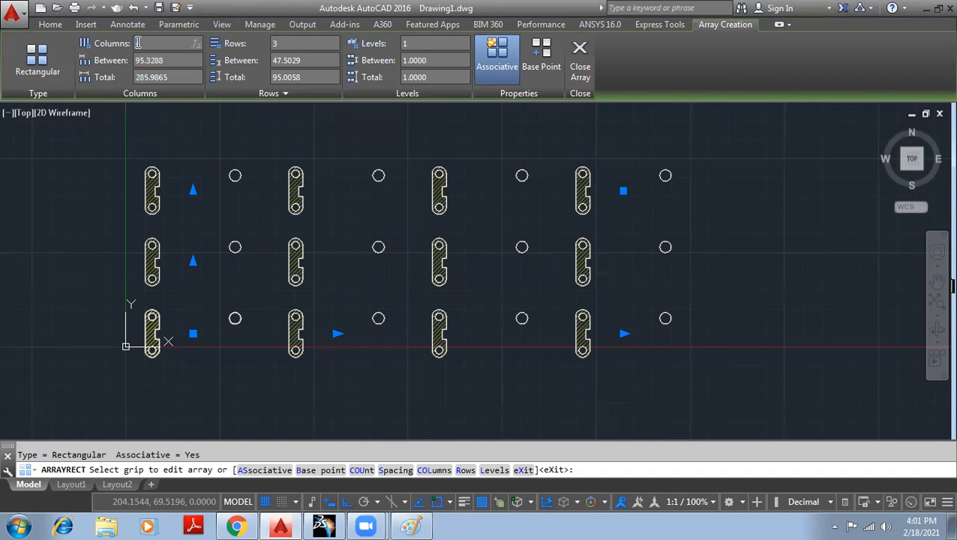
text(4)
click(173, 61)
text(100)
click(167, 78)
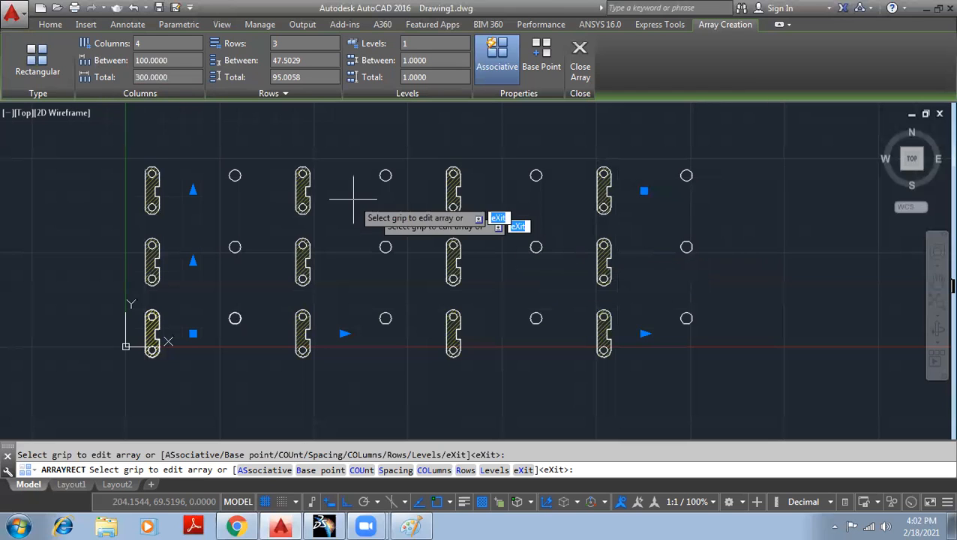
click(179, 77)
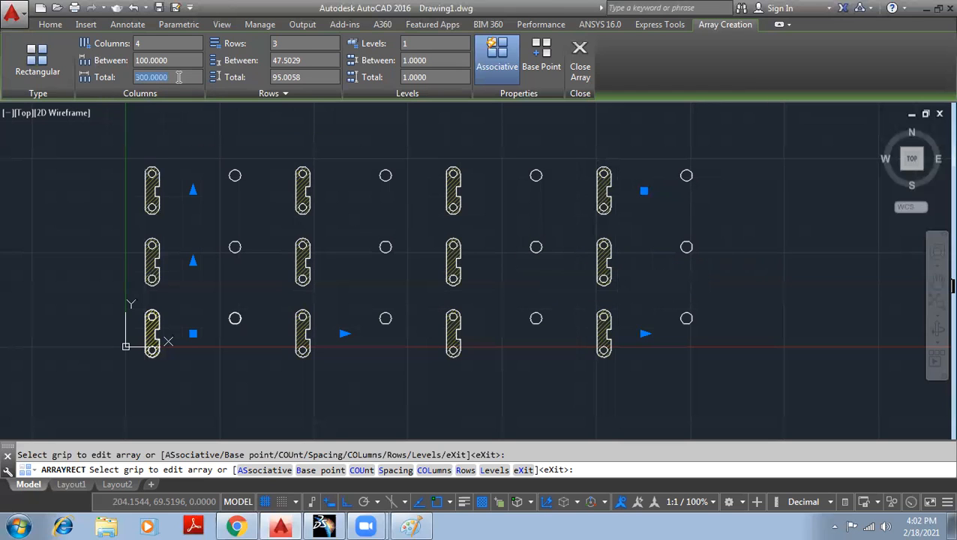
- Space the 3 rows 50 apart, giving a total row distance of 100
click(299, 44)
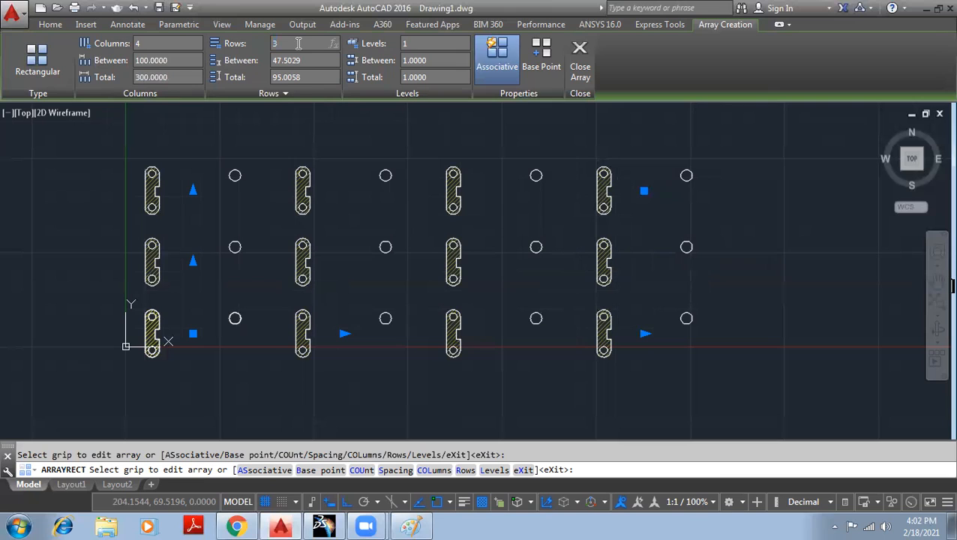
click(307, 60)
text(50)
key(Return)
click(309, 77)
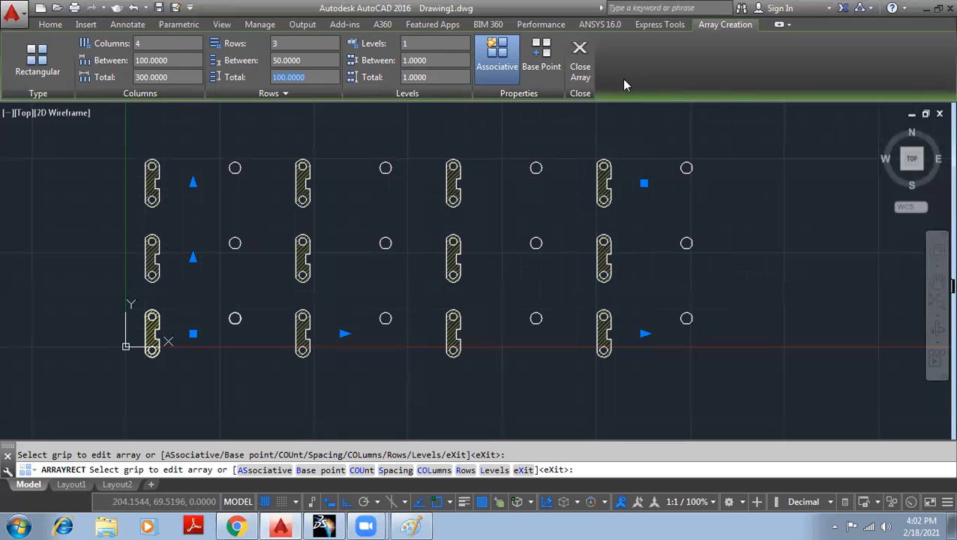
- Close the array, check the 4×3 result, and select the finished associative array
click(582, 61)
scroll(779, 192, down, 4)
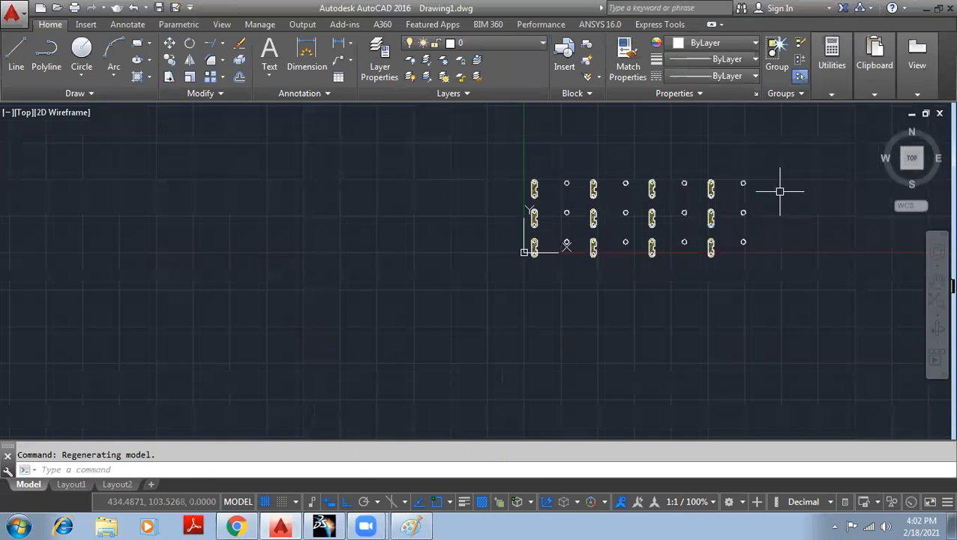
scroll(780, 192, up, 4)
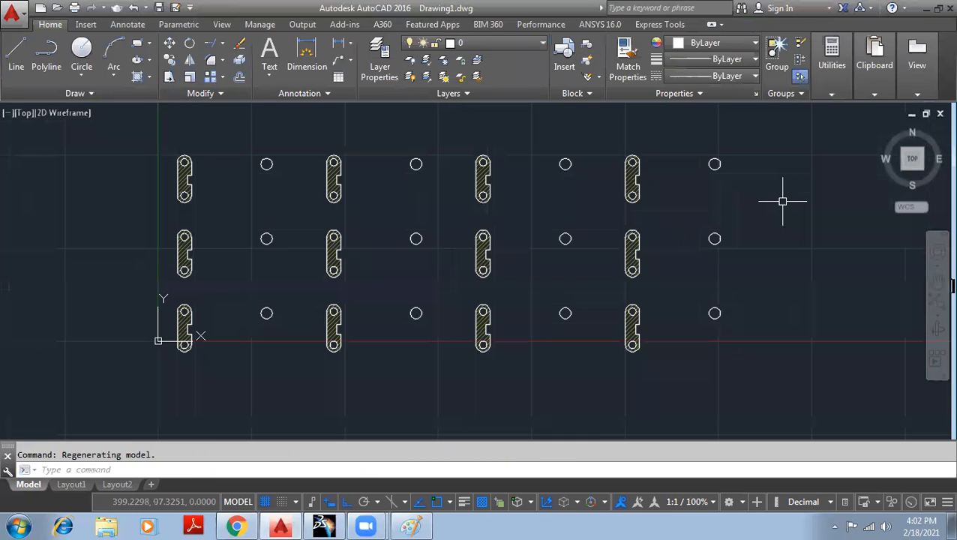
click(331, 243)
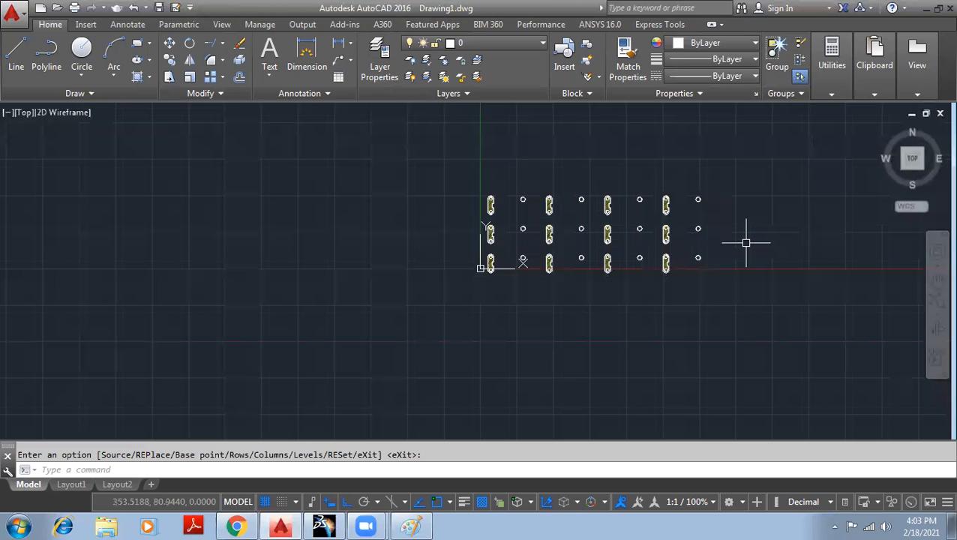
- Undo the array back to a single link plate and circle, then show the array types
key(ctrl+z)
key(ctrl+z)
key(ctrl+z)
key(ctrl+z)
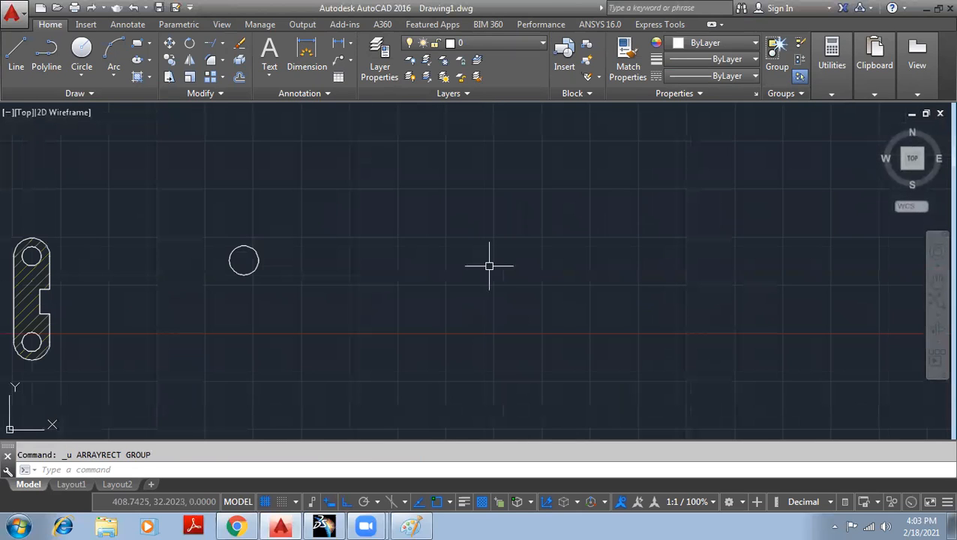
middle_drag(345, 237, 453, 216)
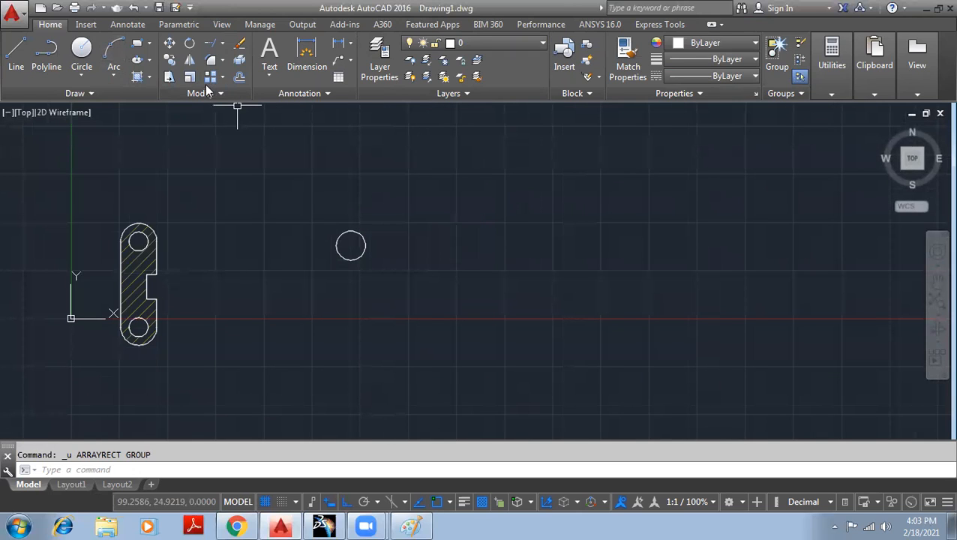
click(223, 77)
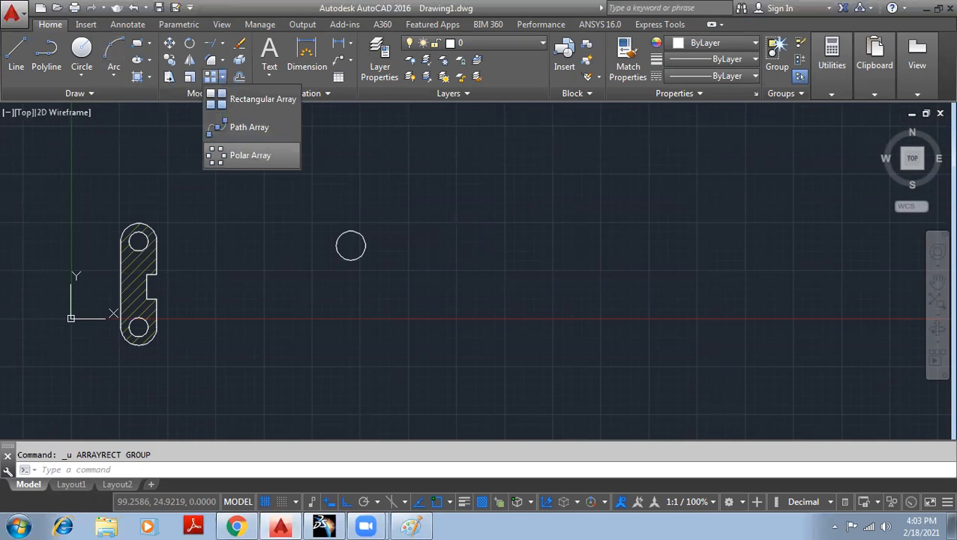
- Start a polar array and pan the view to locate its centre point
click(249, 155)
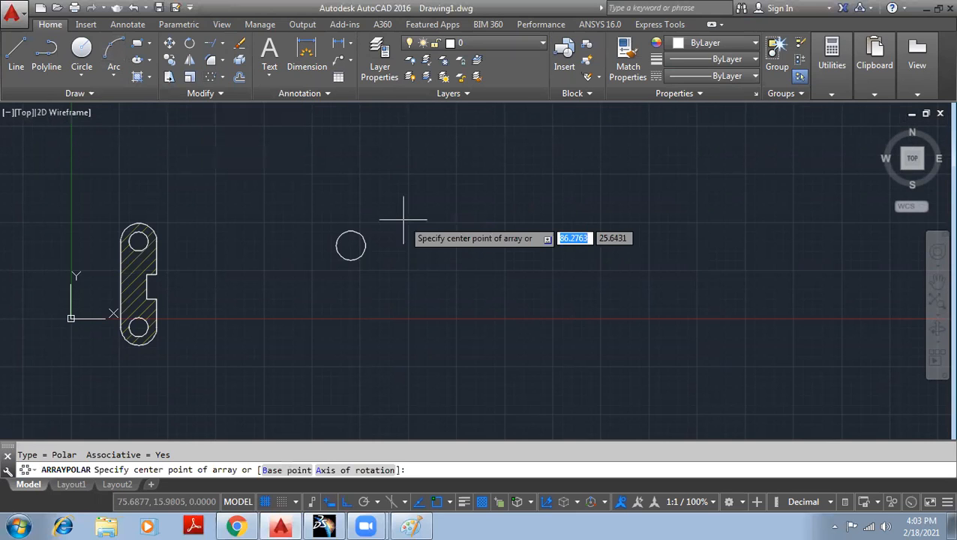
middle_drag(428, 261, 403, 161)
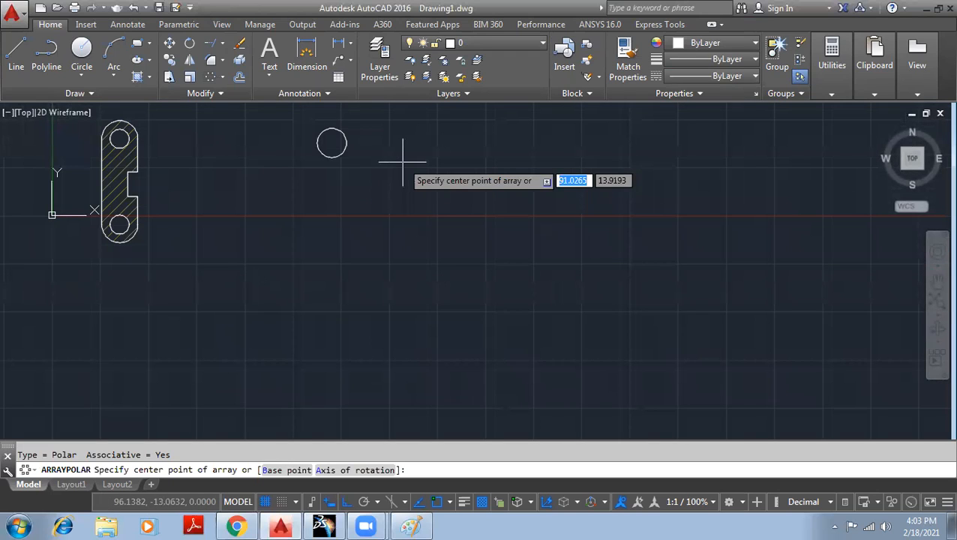